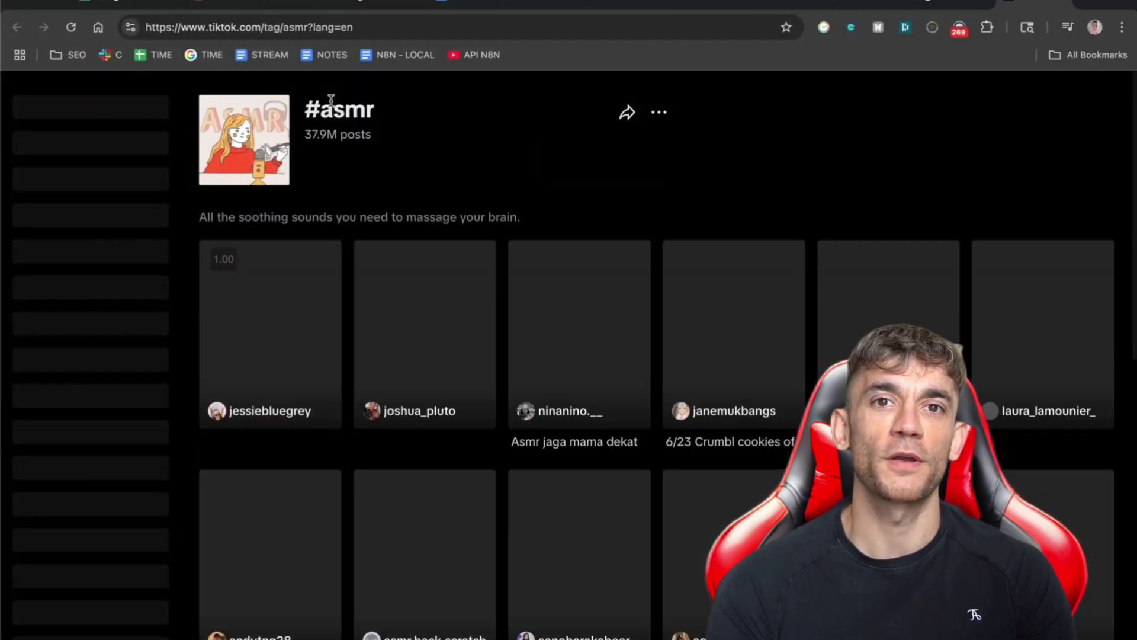
- Browse the posts on TikTok's #asmr hashtag page
scroll(421, 306, down, 3)
scroll(419, 305, down, 7)
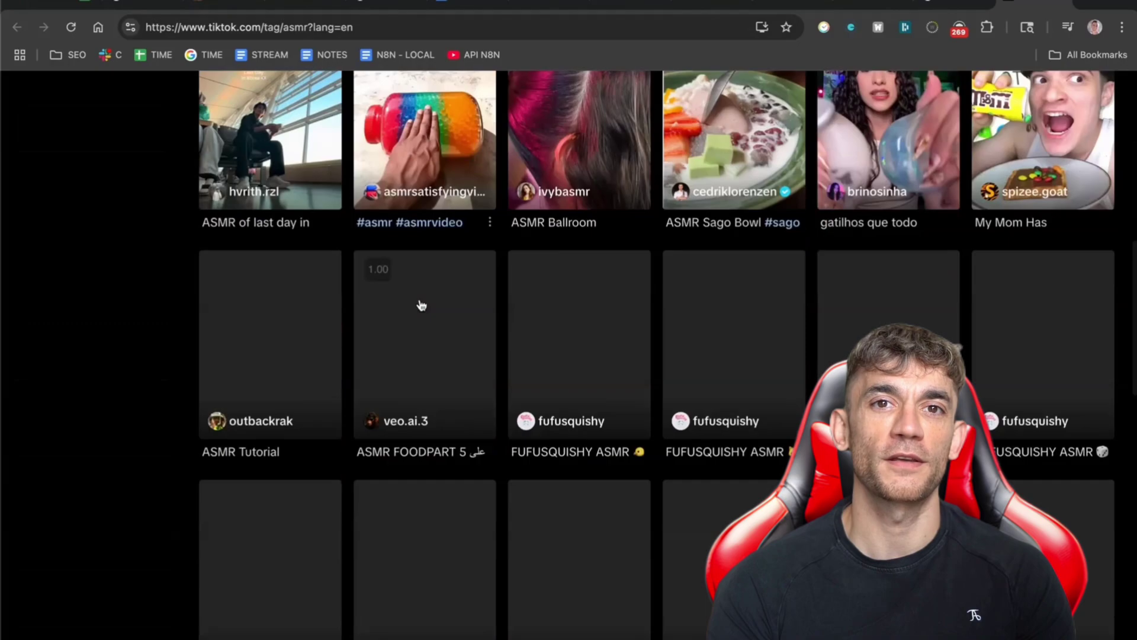
scroll(418, 305, up, 10)
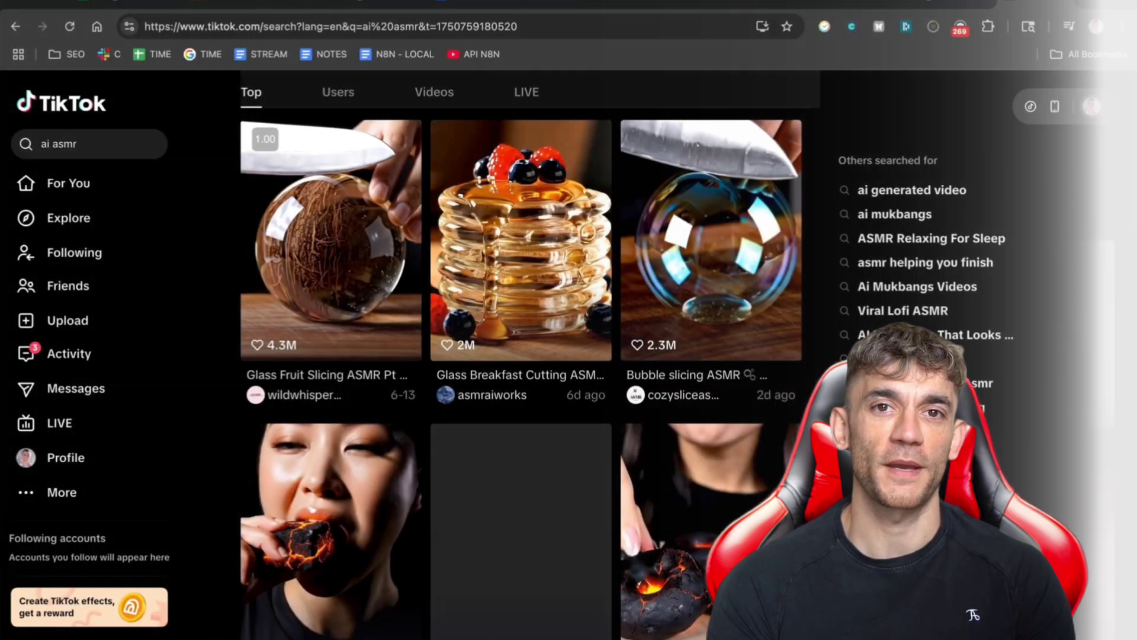
- Open the Glass Fruit Slicing ASMR Pt 4 video from the "ai asmr" results and watch it
click(337, 286)
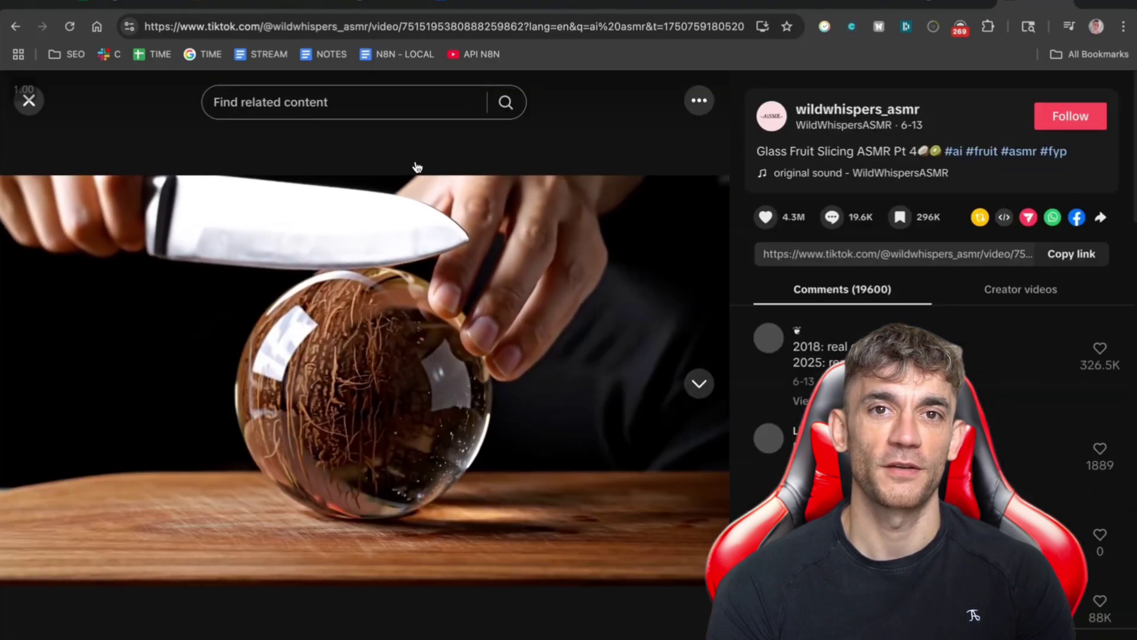
right_click(1028, 3)
key(Escape)
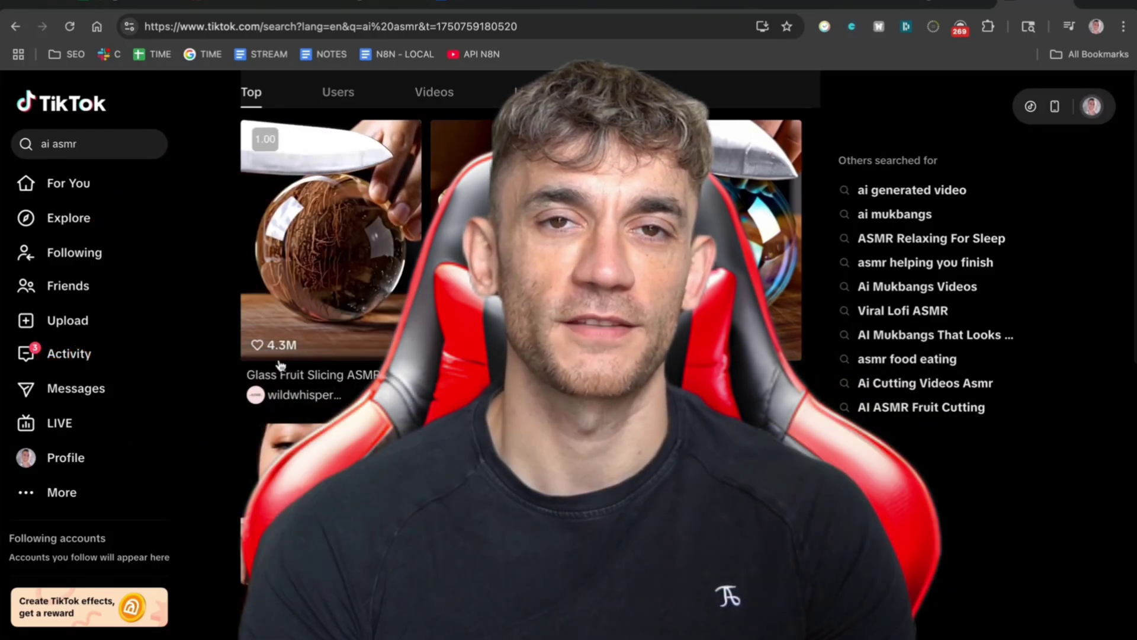
click(286, 342)
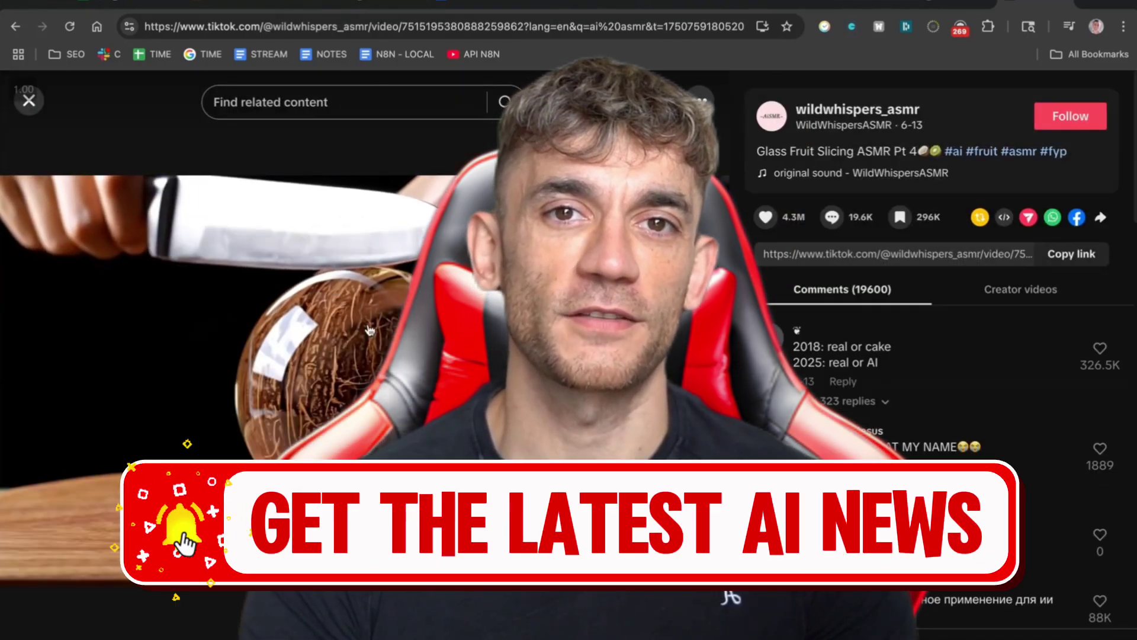
right_click(1028, 3)
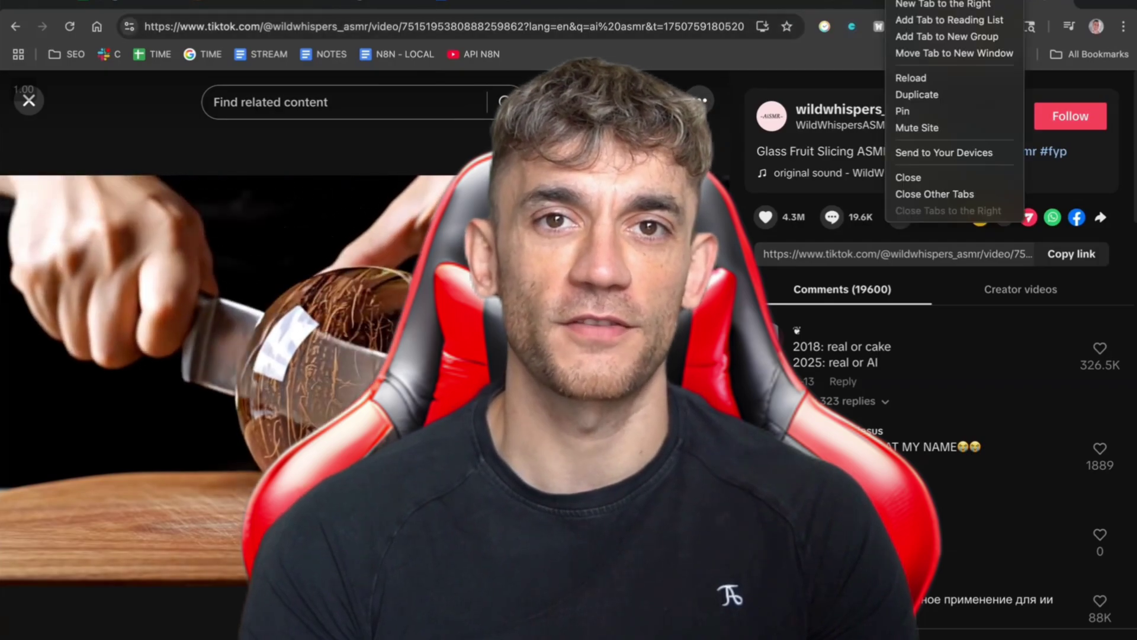
click(1044, 2)
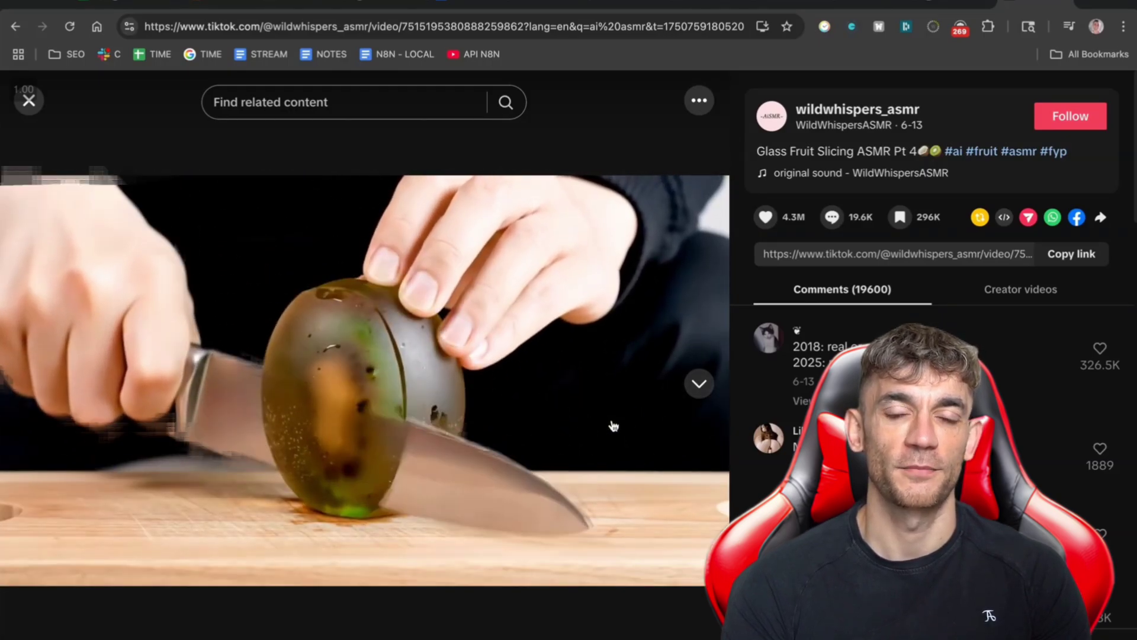
click(597, 404)
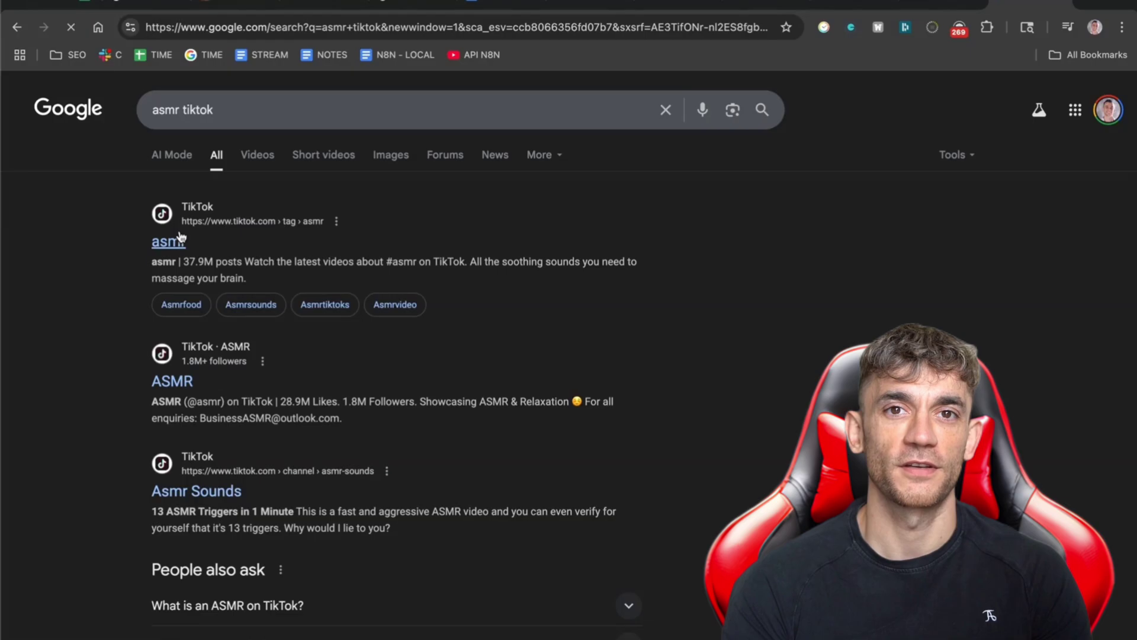
- Open TikTok's asmr hashtag page from the Google results and look through the trending posts
click(181, 239)
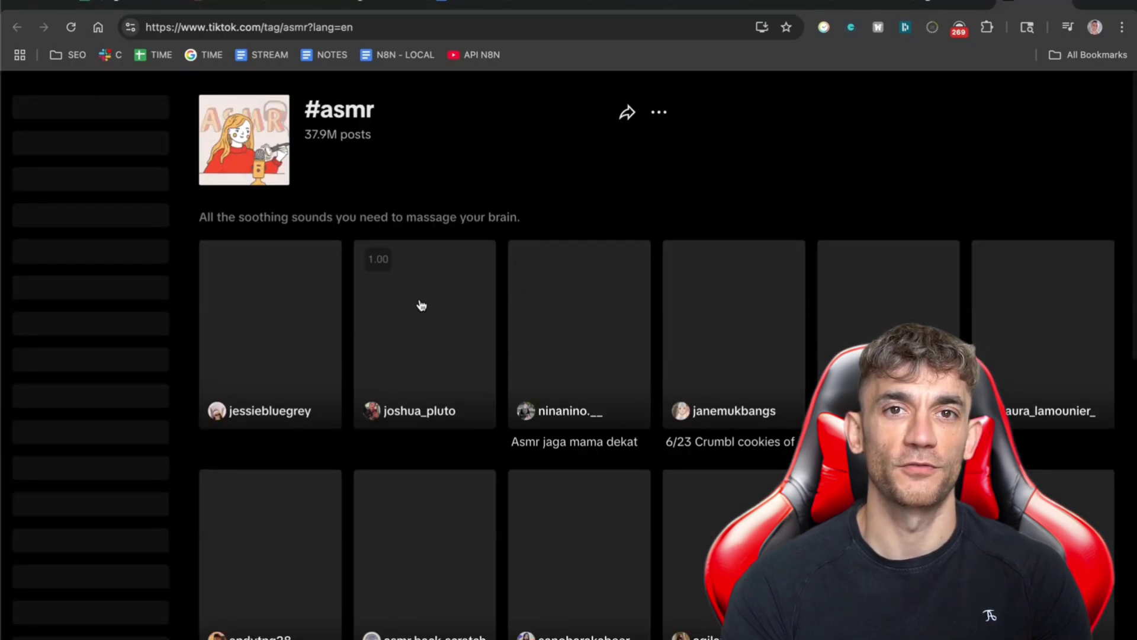
scroll(421, 305, down, 10)
scroll(421, 305, up, 10)
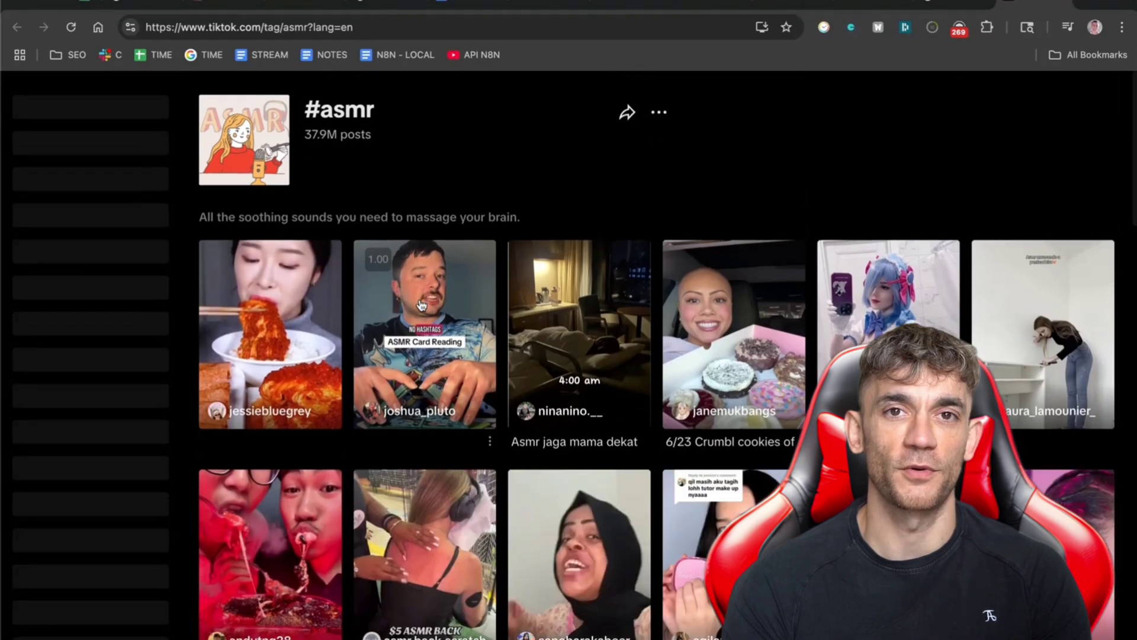
scroll(421, 305, down, 10)
scroll(421, 305, up, 10)
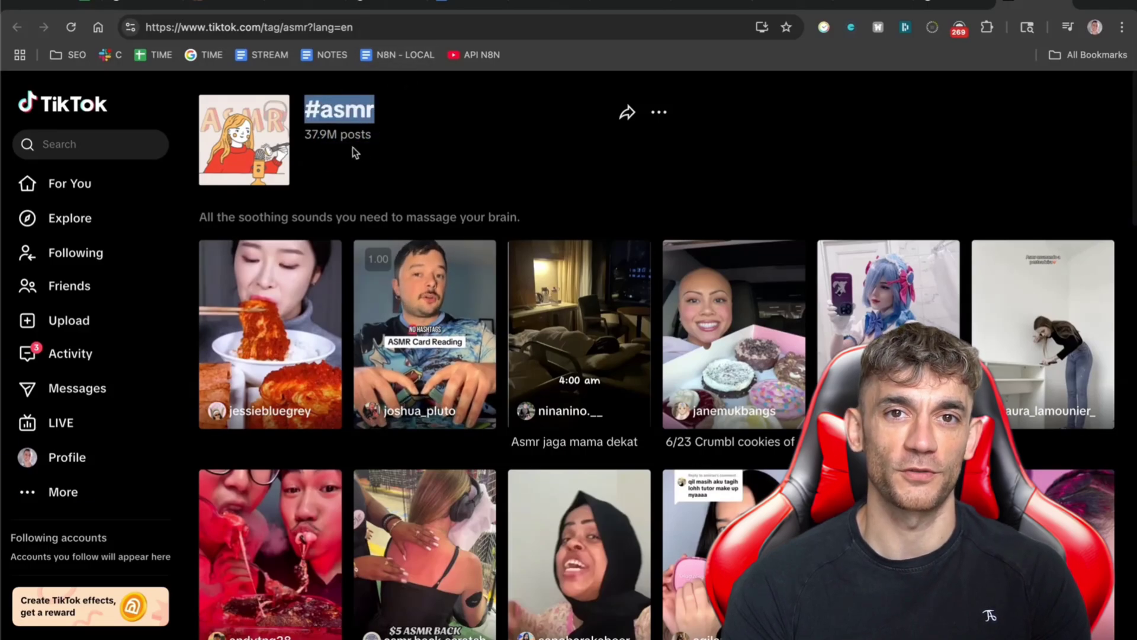
scroll(353, 152, down, 15)
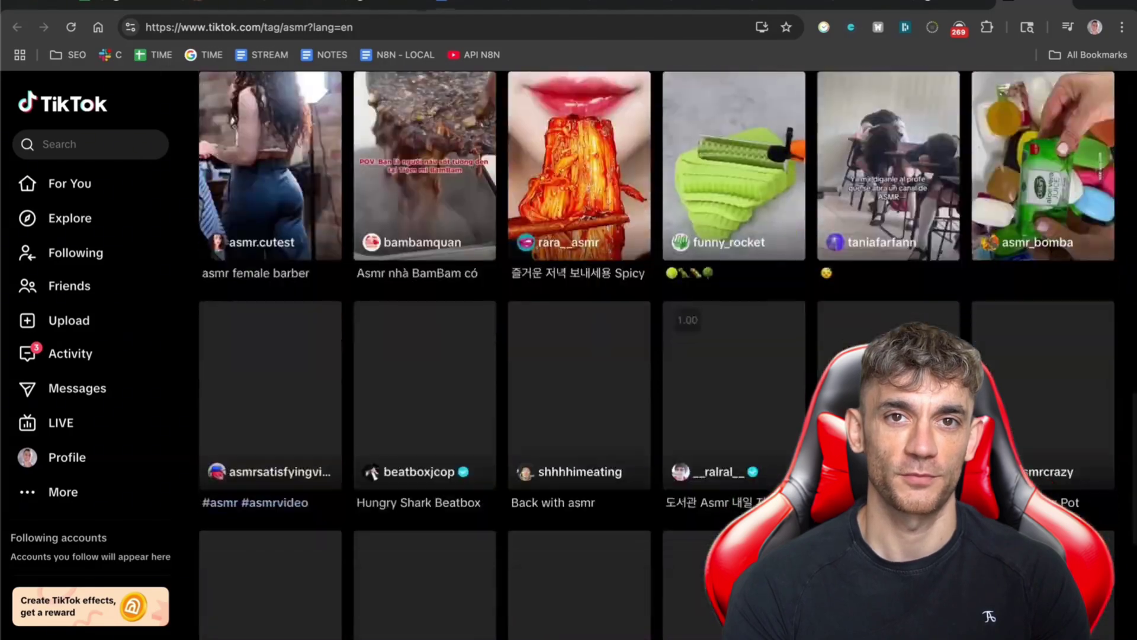
scroll(696, 468, down, 1)
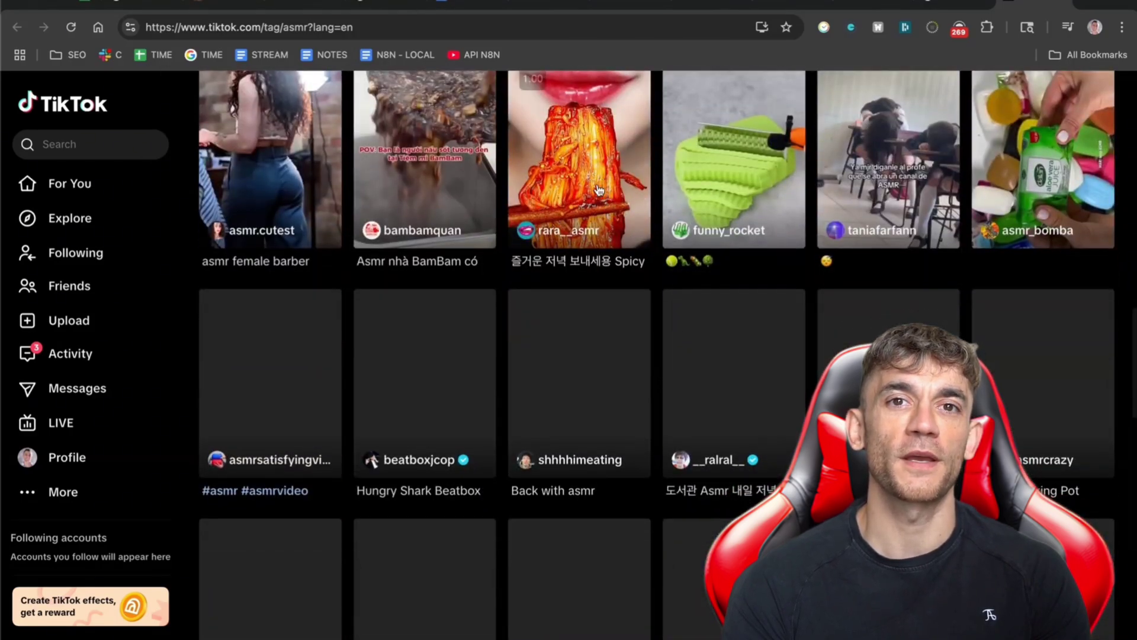
scroll(598, 285, up, 7)
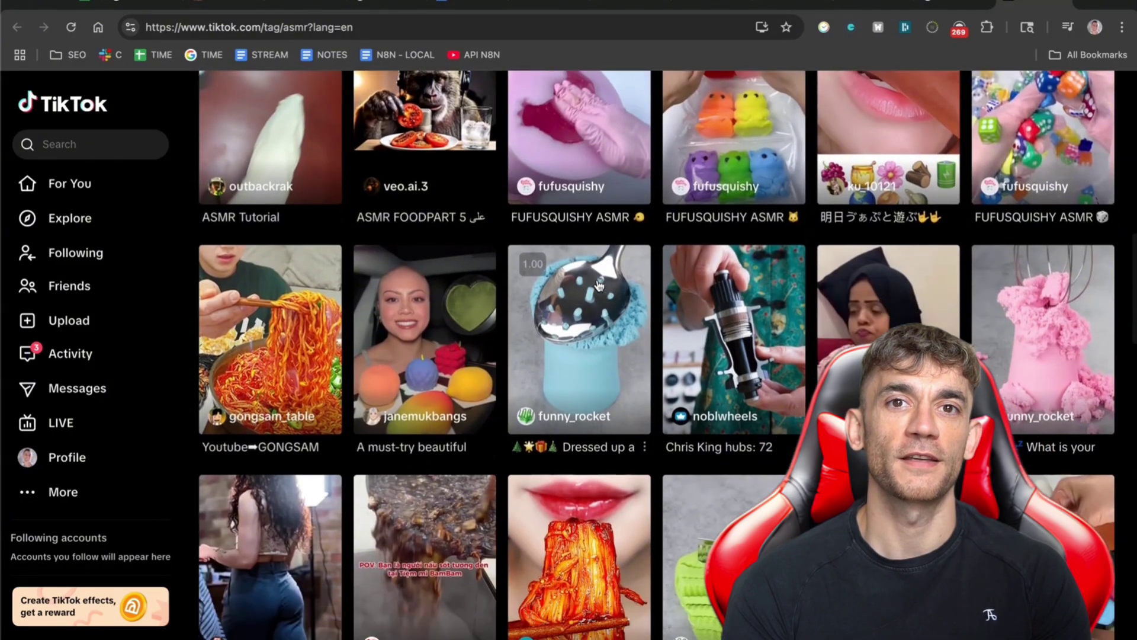
scroll(600, 326, up, 6)
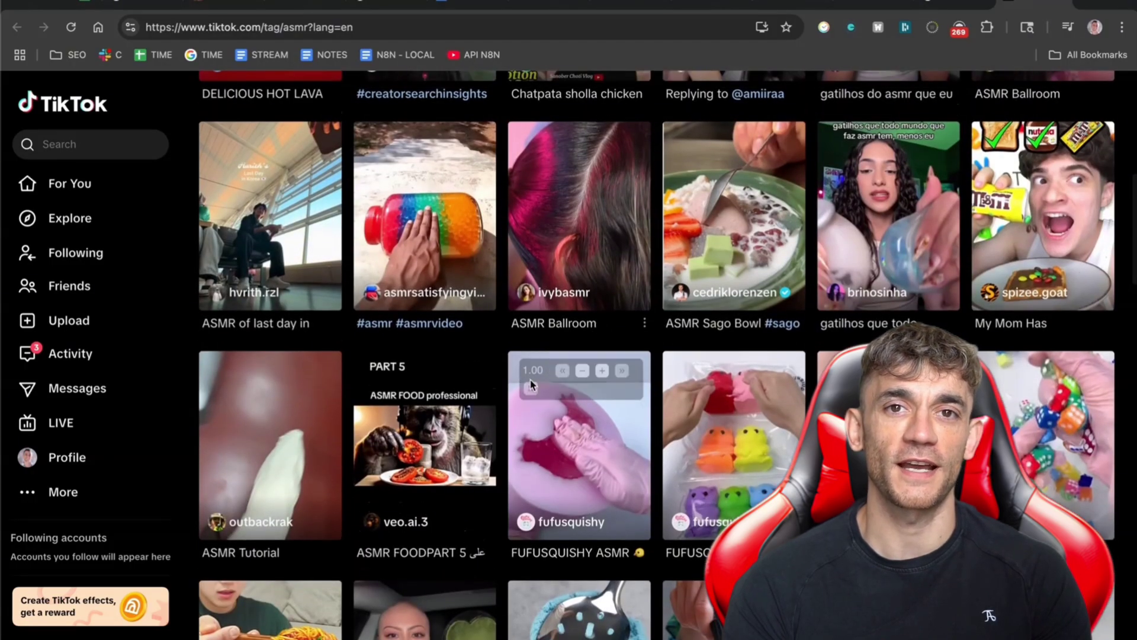
scroll(519, 404, up, 10)
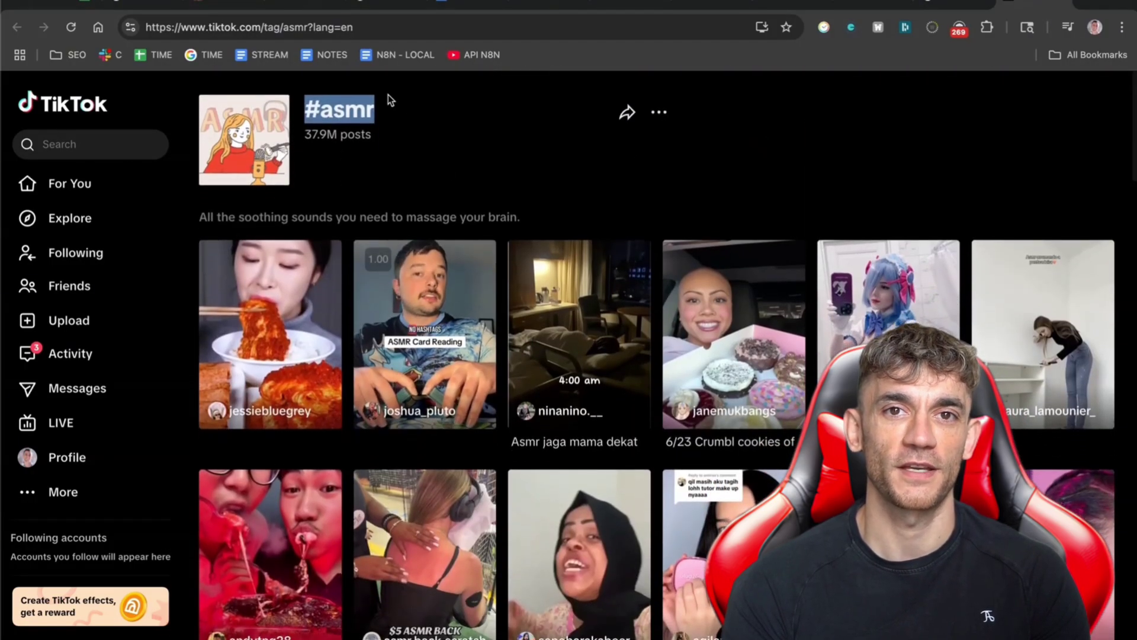
- Search TikTok for "ai asmr"
click(119, 144)
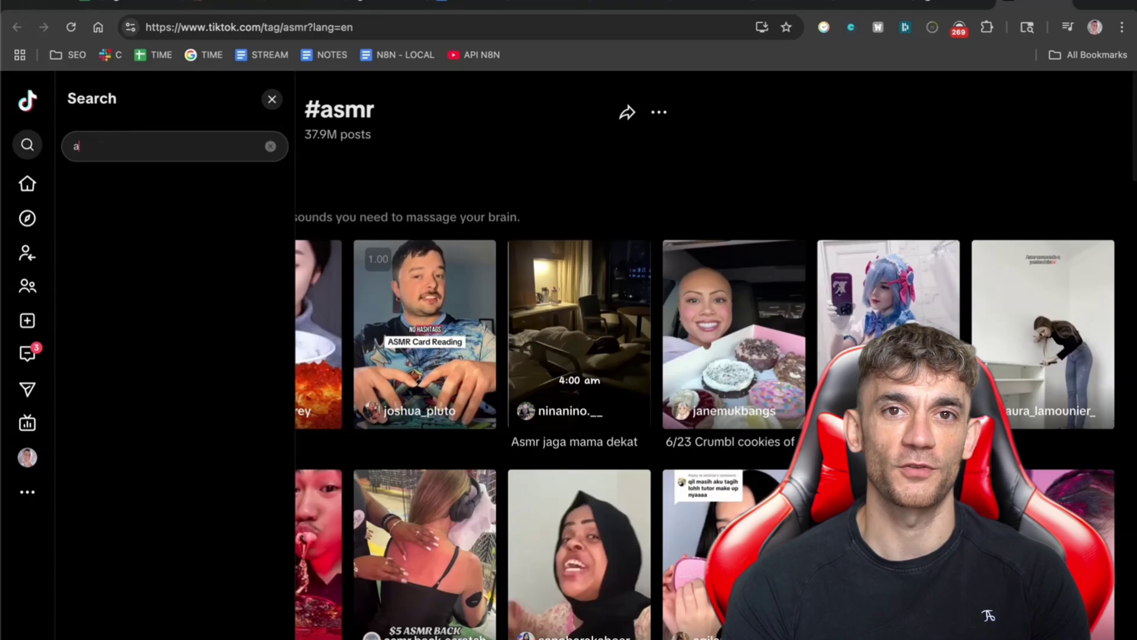
text(ai asmr)
key(Return)
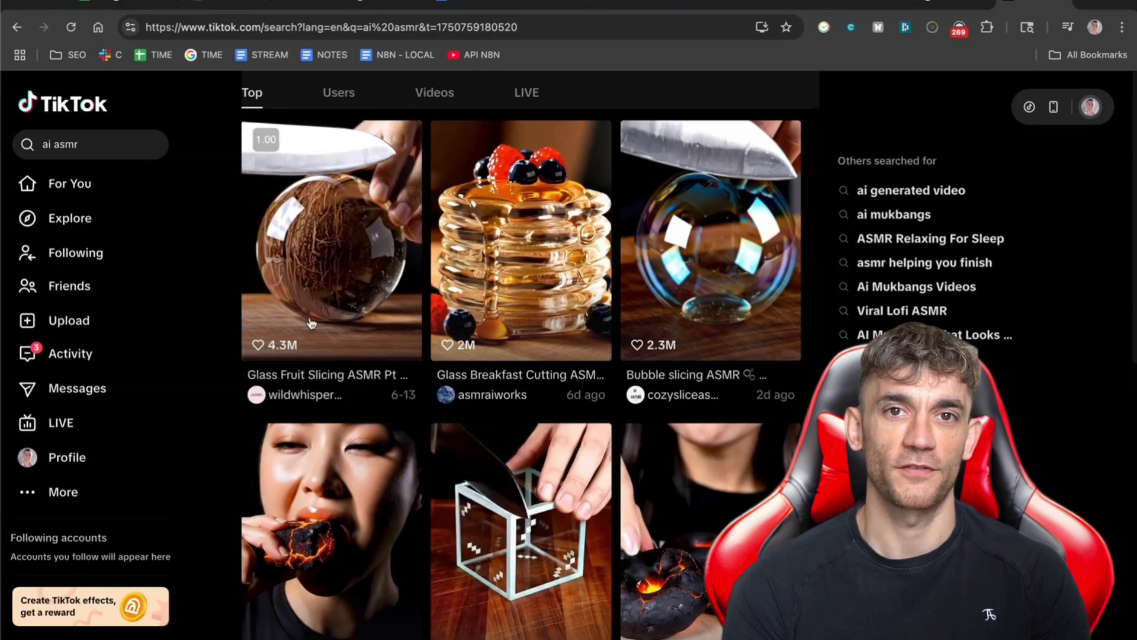
- Play the Glass Fruit Slicing ASMR Pt 4 video, pause it on the kiwi cut and look through its page
click(300, 361)
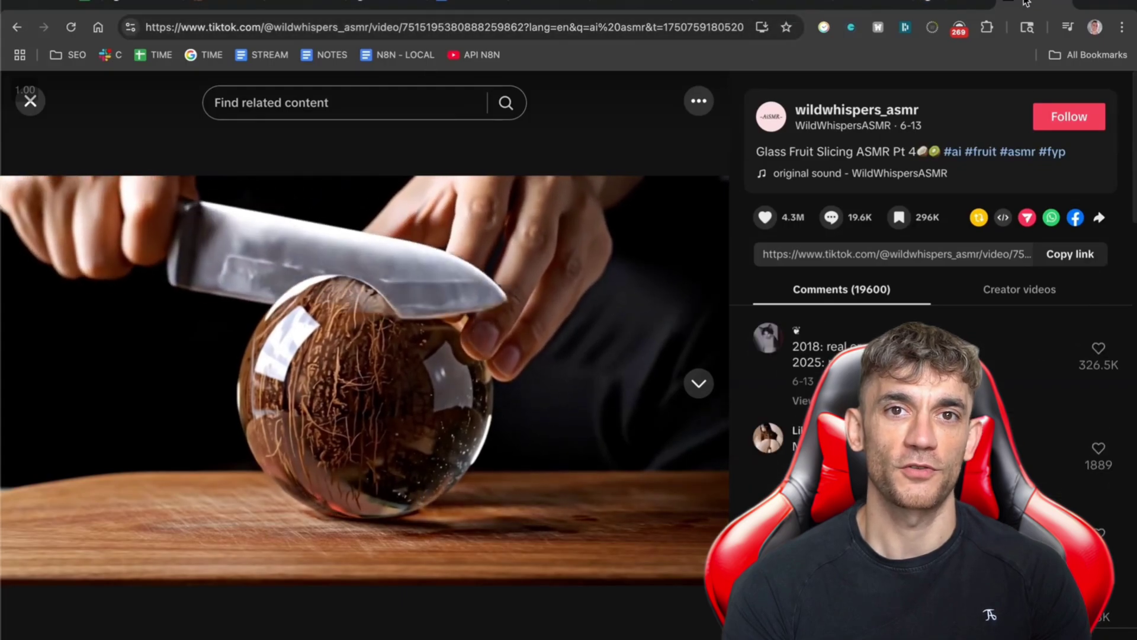
right_click(888, 1)
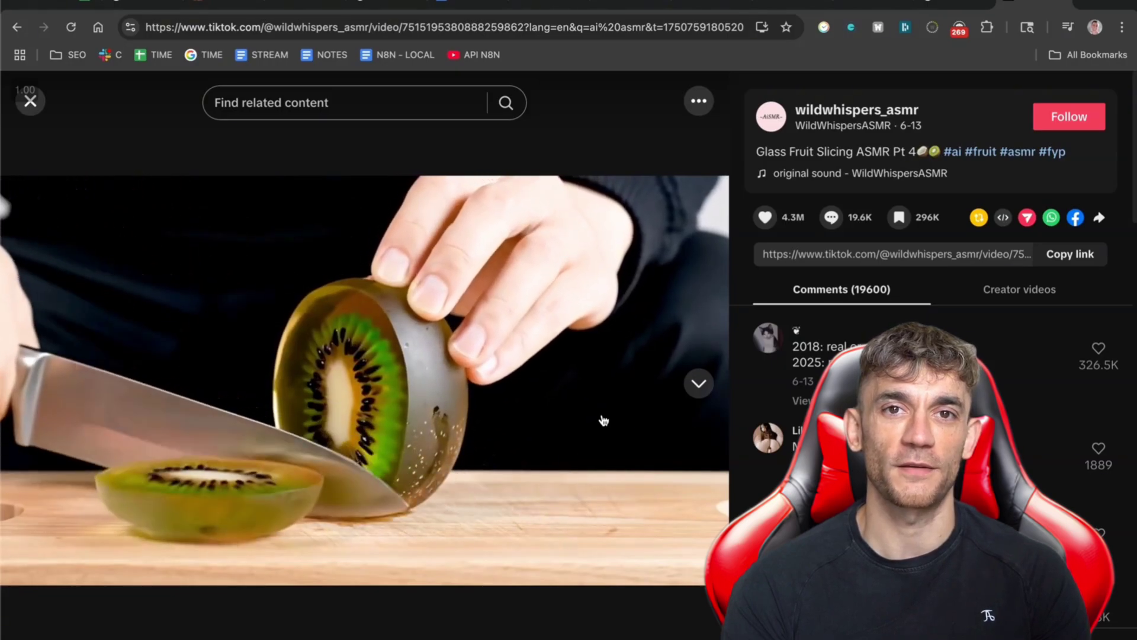
click(325, 400)
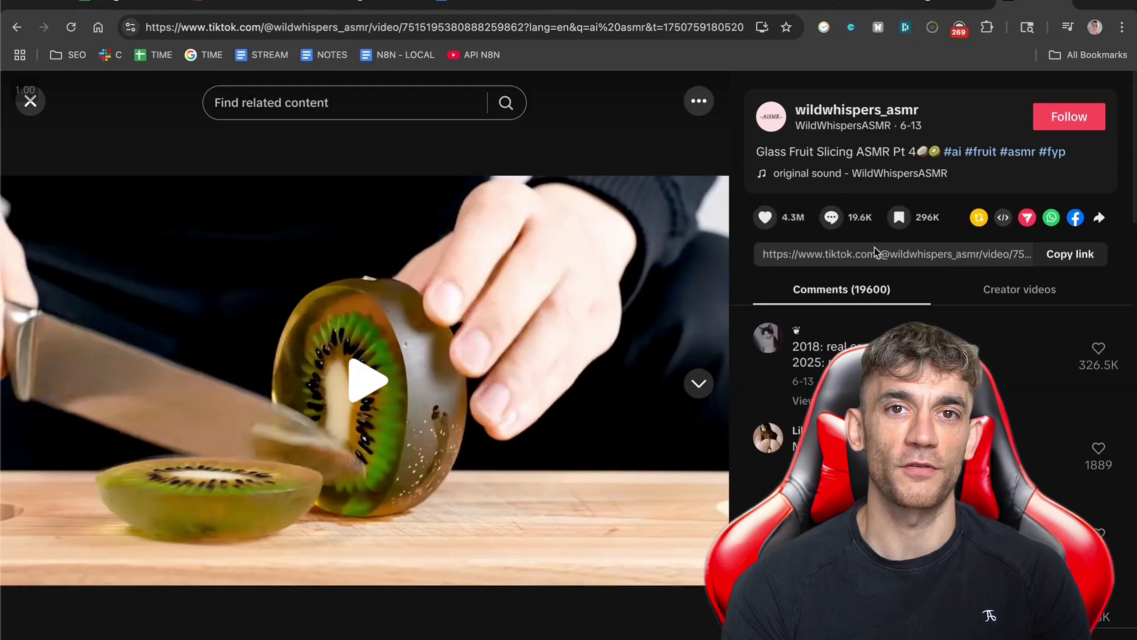
scroll(875, 247, down, 10)
scroll(874, 247, up, 10)
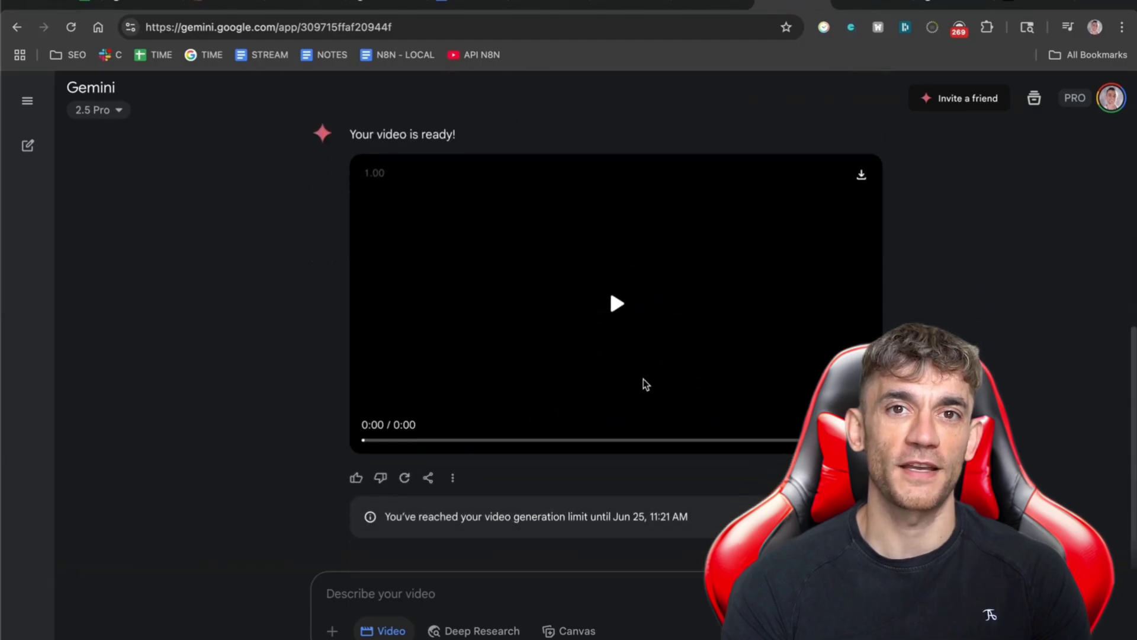
- Switch to Gemini and play the generated cat carving video and the crystal egg video
click(635, 302)
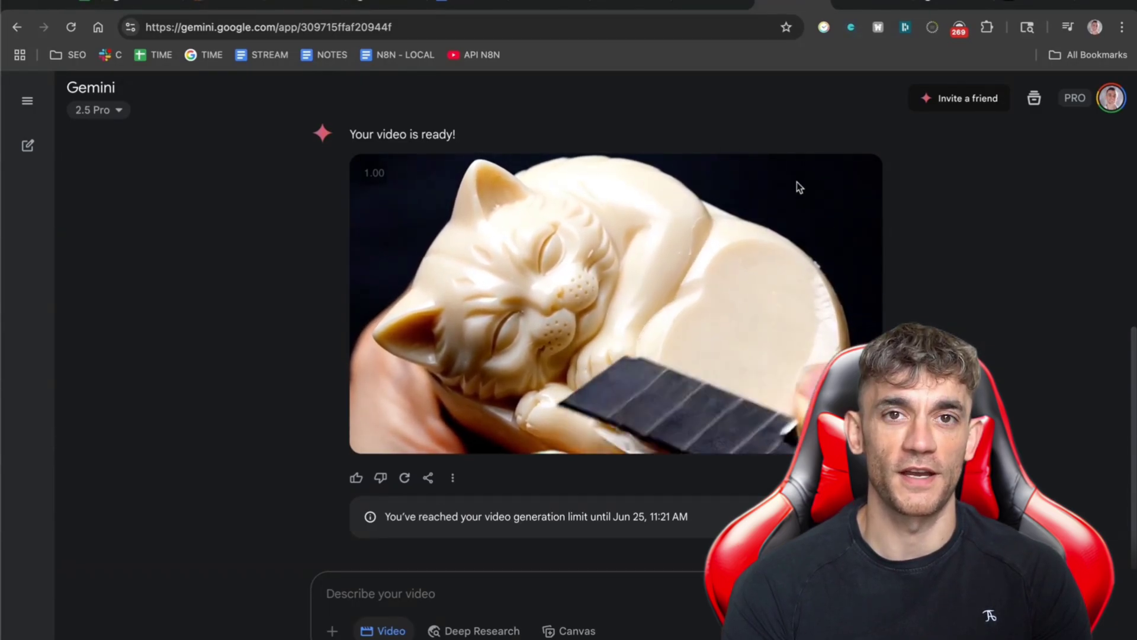
click(853, 3)
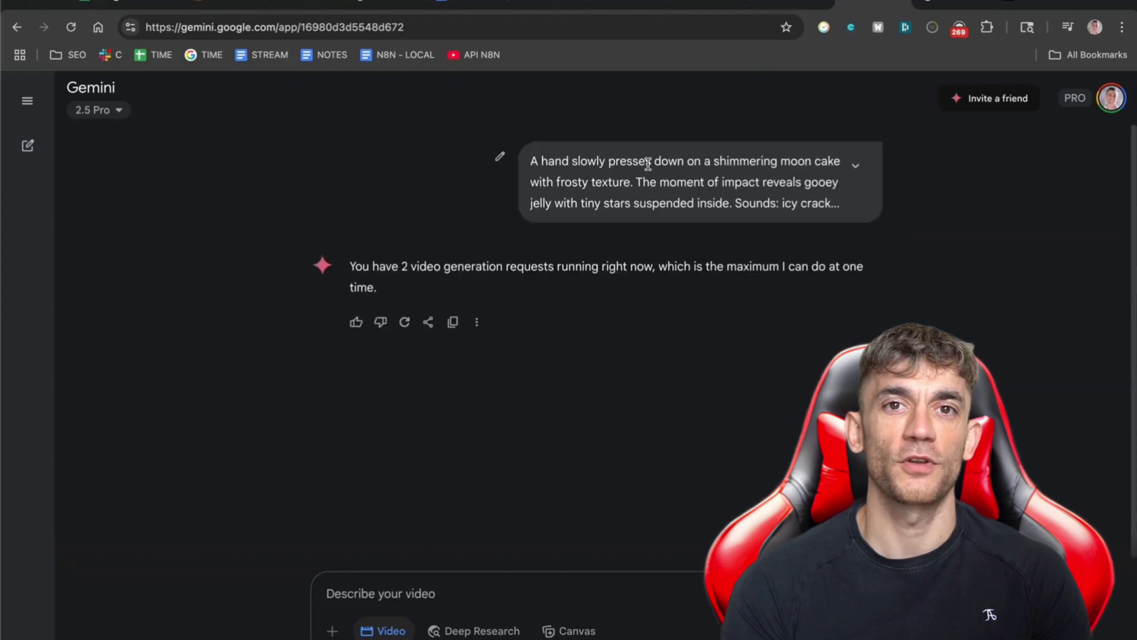
click(748, 4)
click(711, 5)
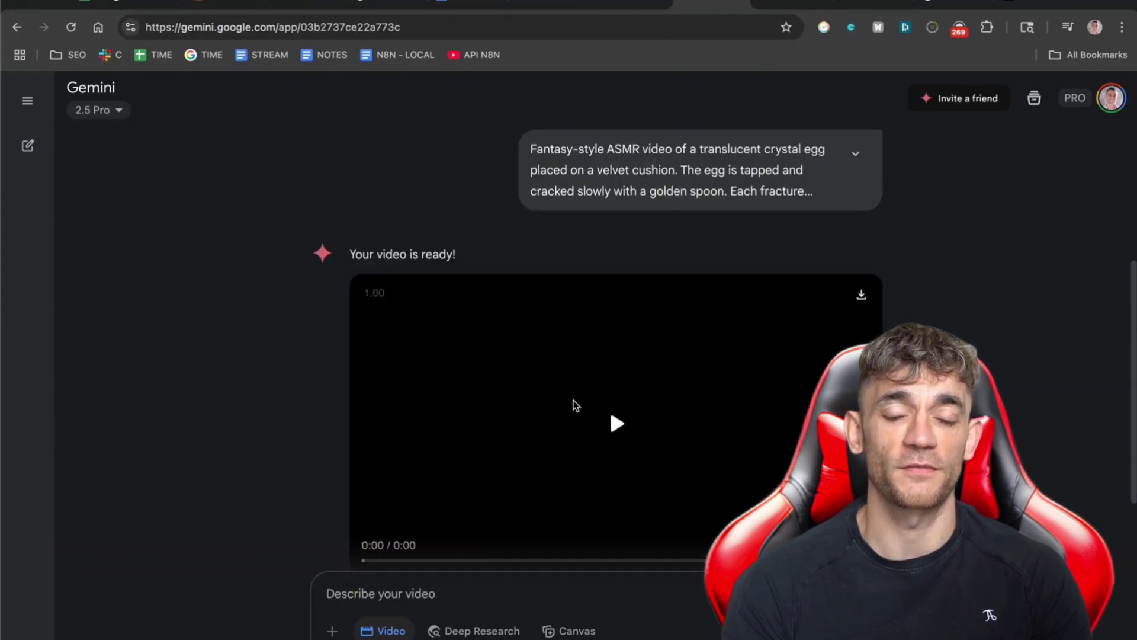
click(628, 426)
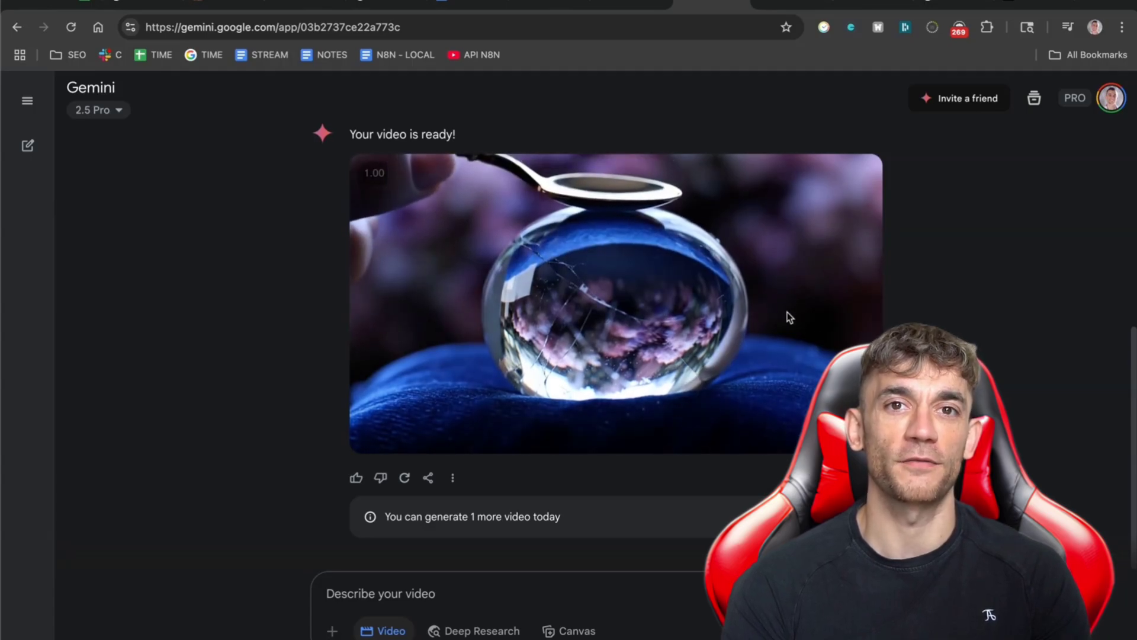
- Switch to the ASMR Prompt Ideas document in Google Docs, review the prompts and select the entire text
click(411, 224)
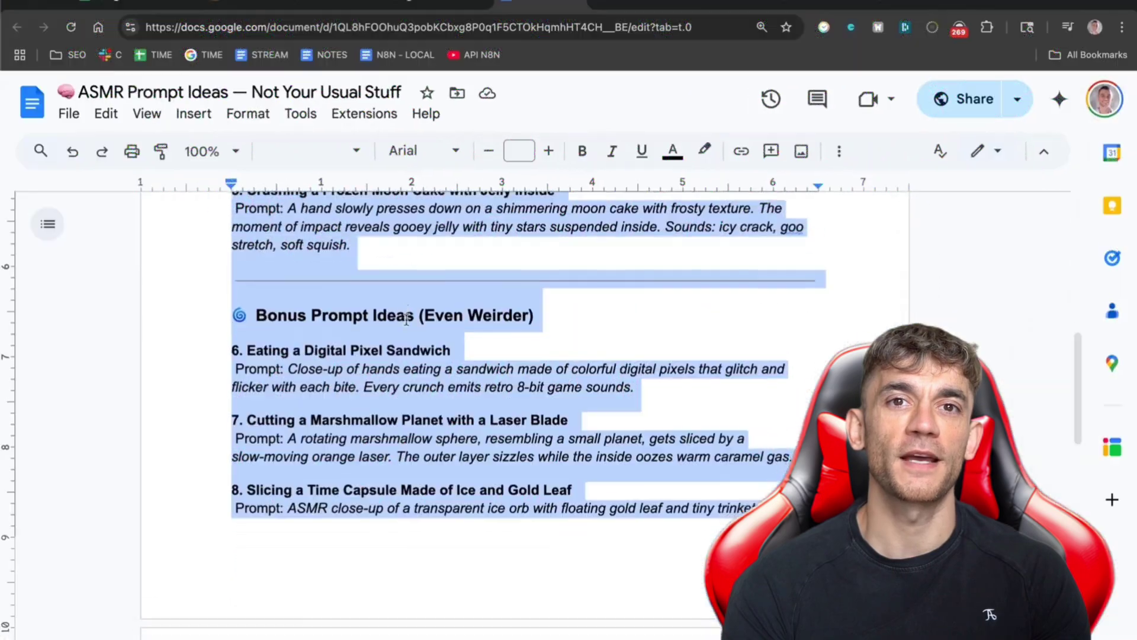
scroll(407, 317, up, 10)
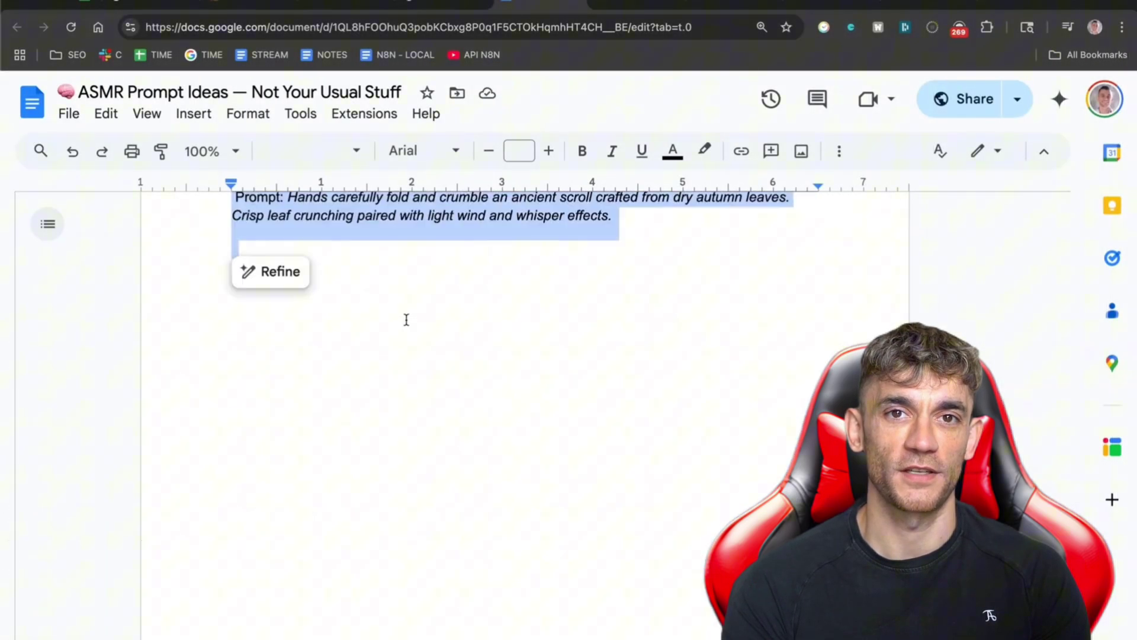
key(ctrl+a)
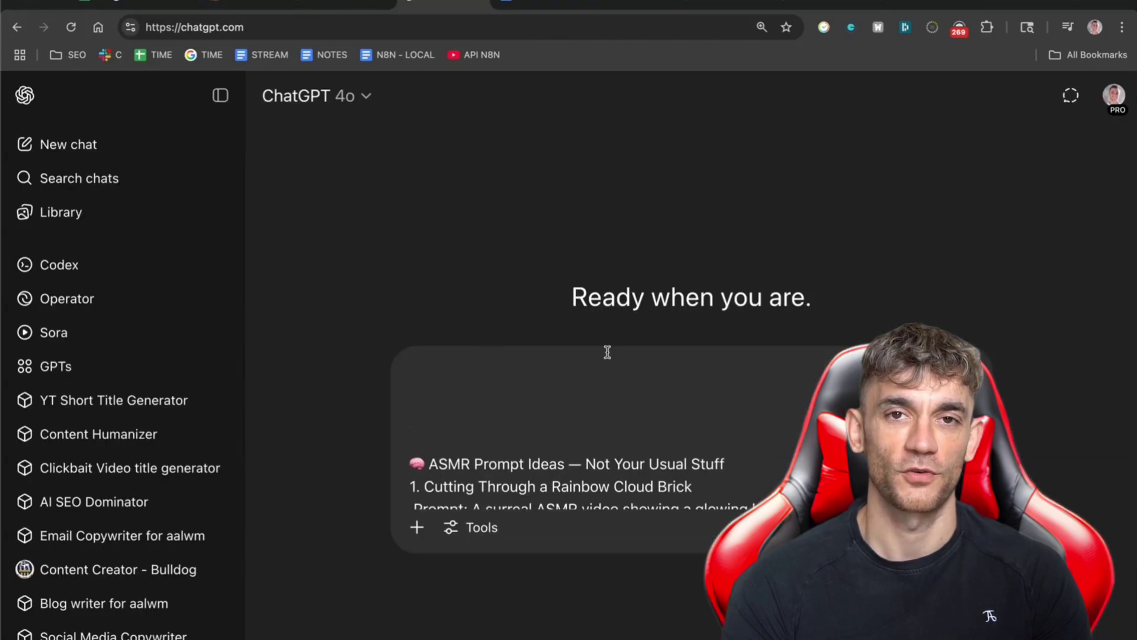
- Ask ChatGPT for dopamine inducing, sensual ASMR prompt ideas, with the pasted ASMR Prompt Ideas list as reference
key(BackSpace)
key(BackSpace)
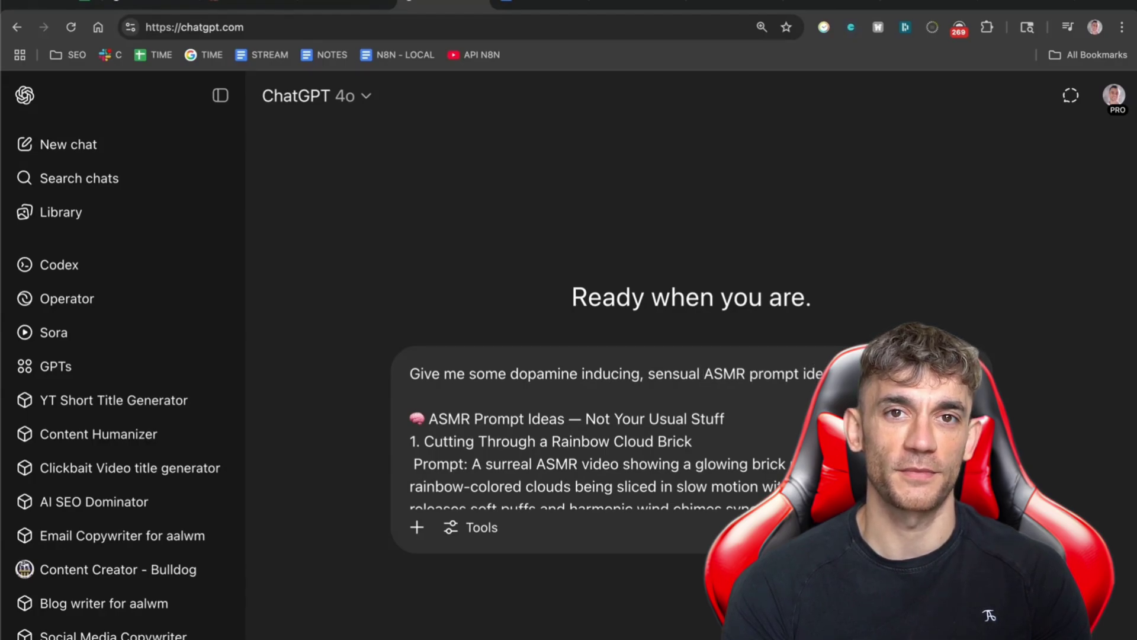
key(Return)
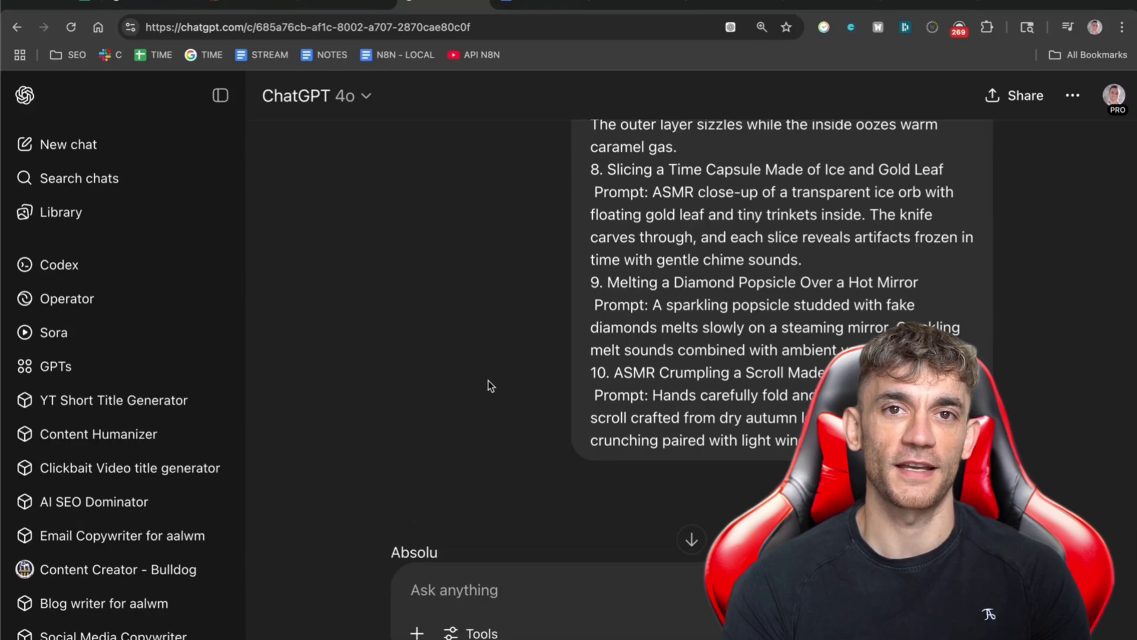
- Copy ChatGPT's Drizzling Liquid Gold Over Cotton Candy Clouds prompt and submit it to Gemini as a video request
scroll(583, 346, down, 5)
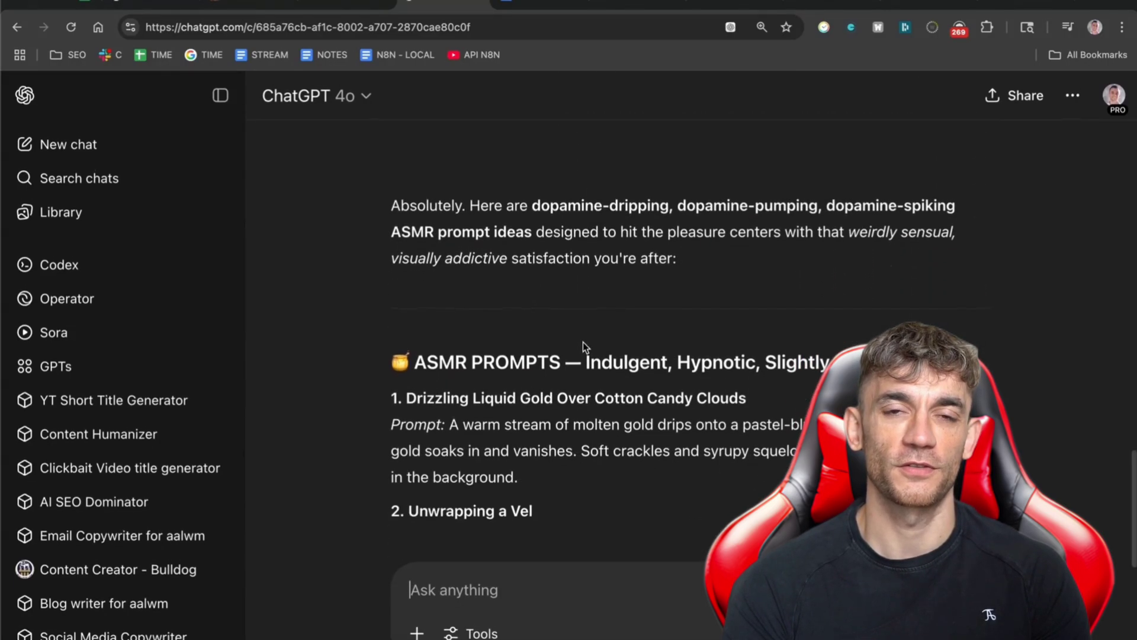
drag(407, 398, 520, 468)
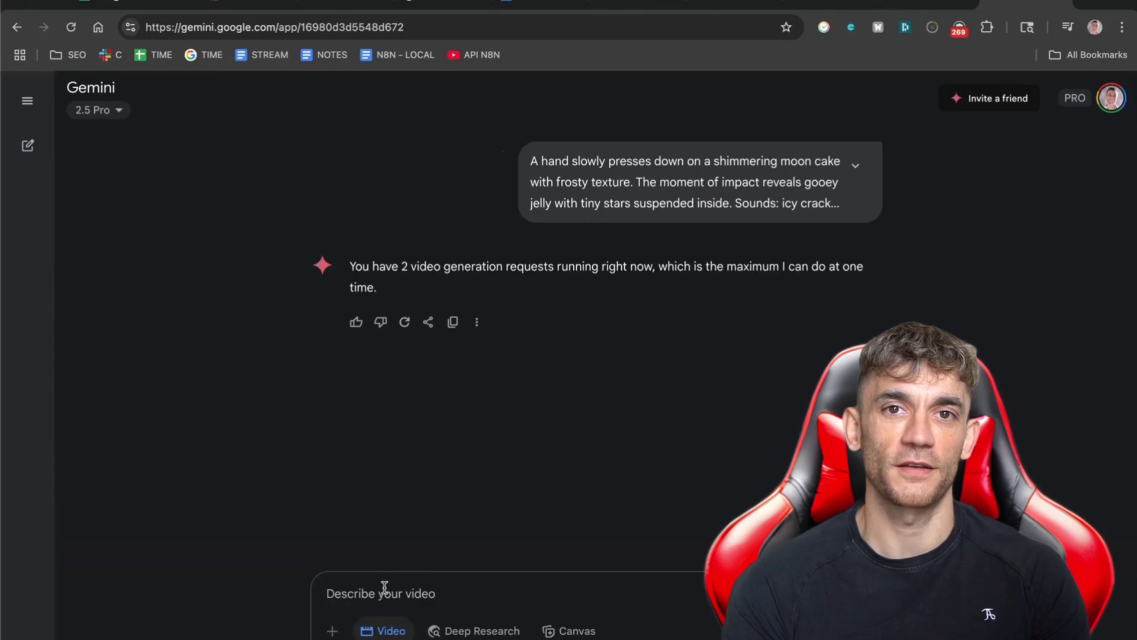
key(ctrl+v)
key(Return)
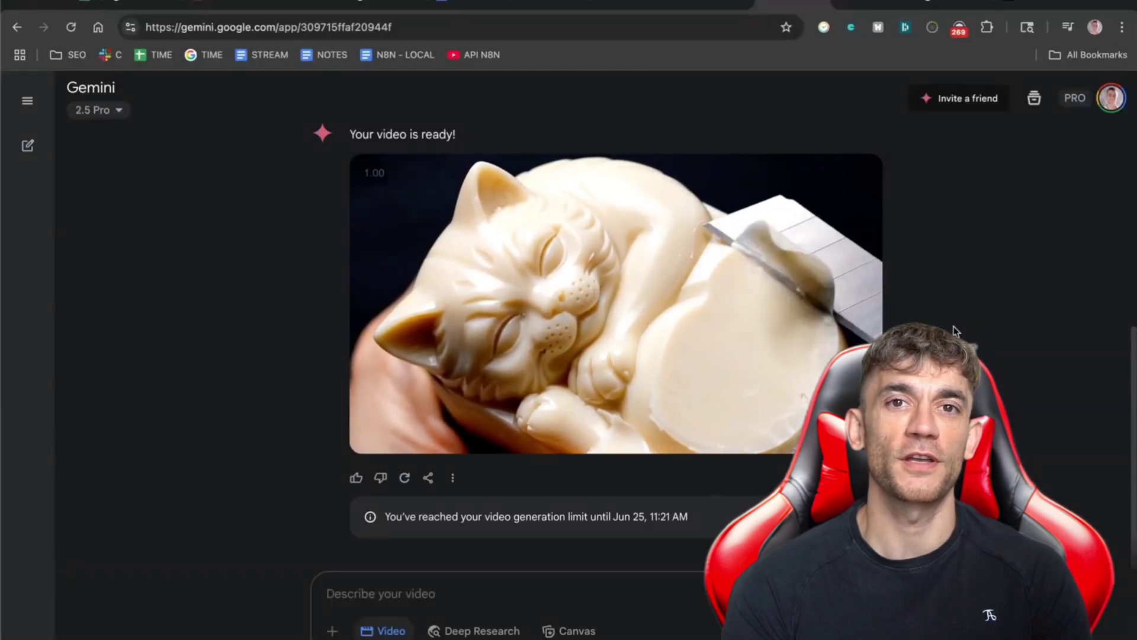
- Play the generated cat carving video in its Gemini chat again
click(616, 303)
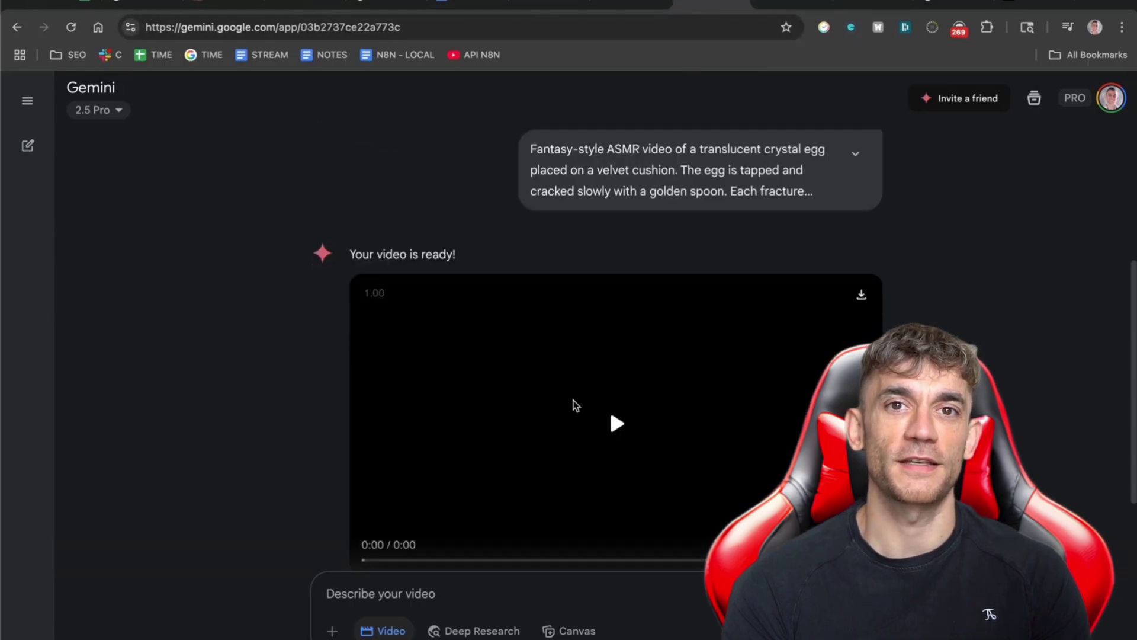
- Play the generated crystal egg cracking video in its Gemini chat
click(571, 401)
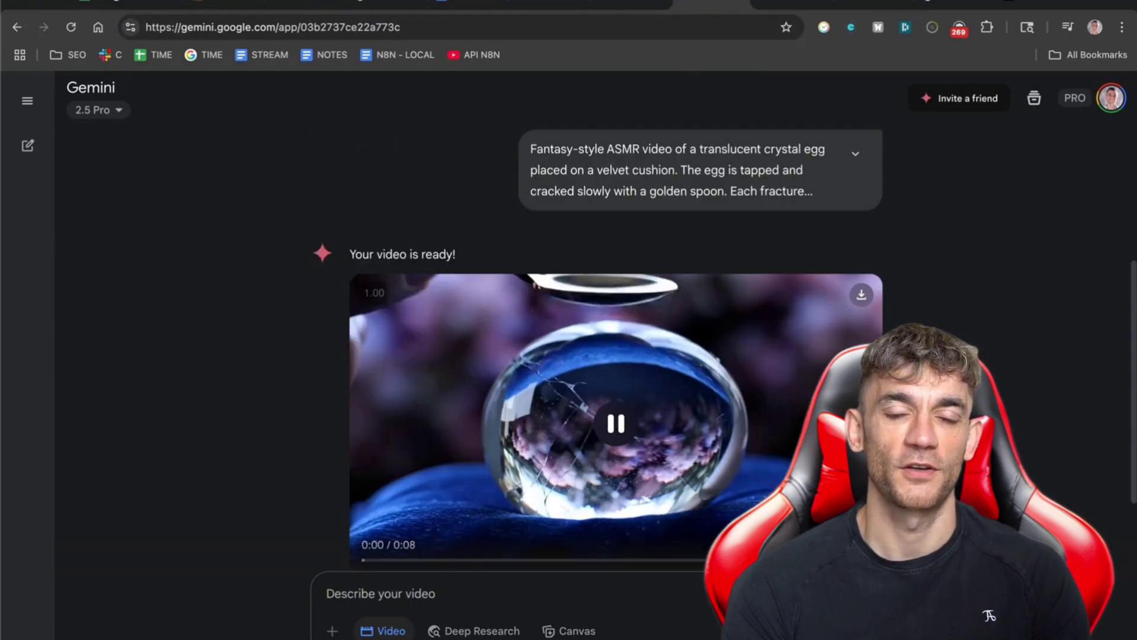
scroll(616, 356, down, 2)
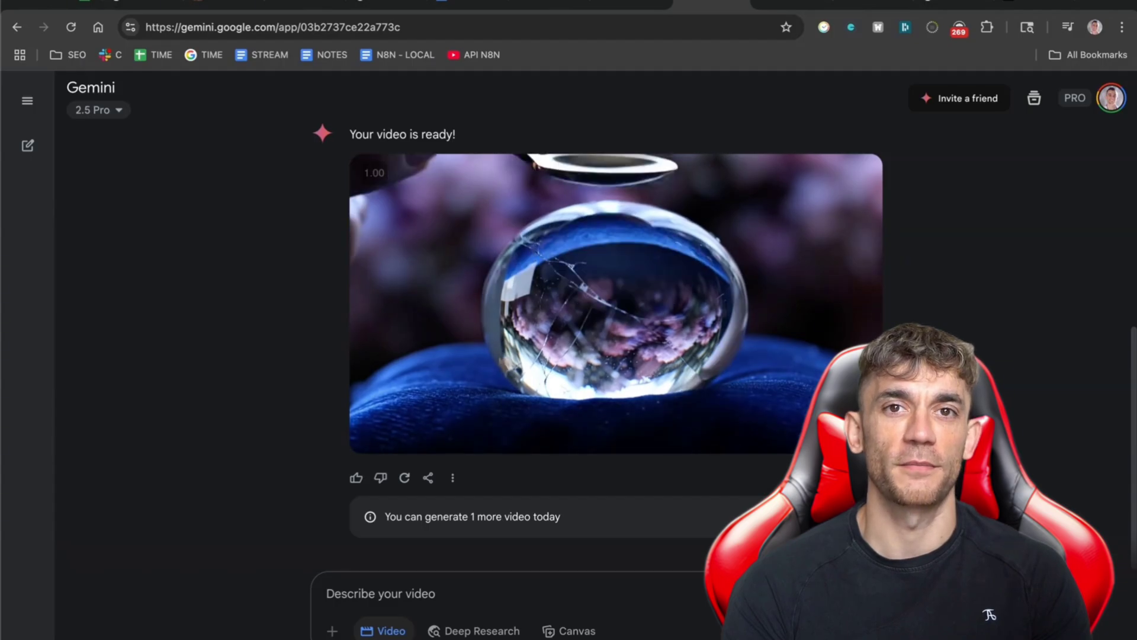
click(780, 315)
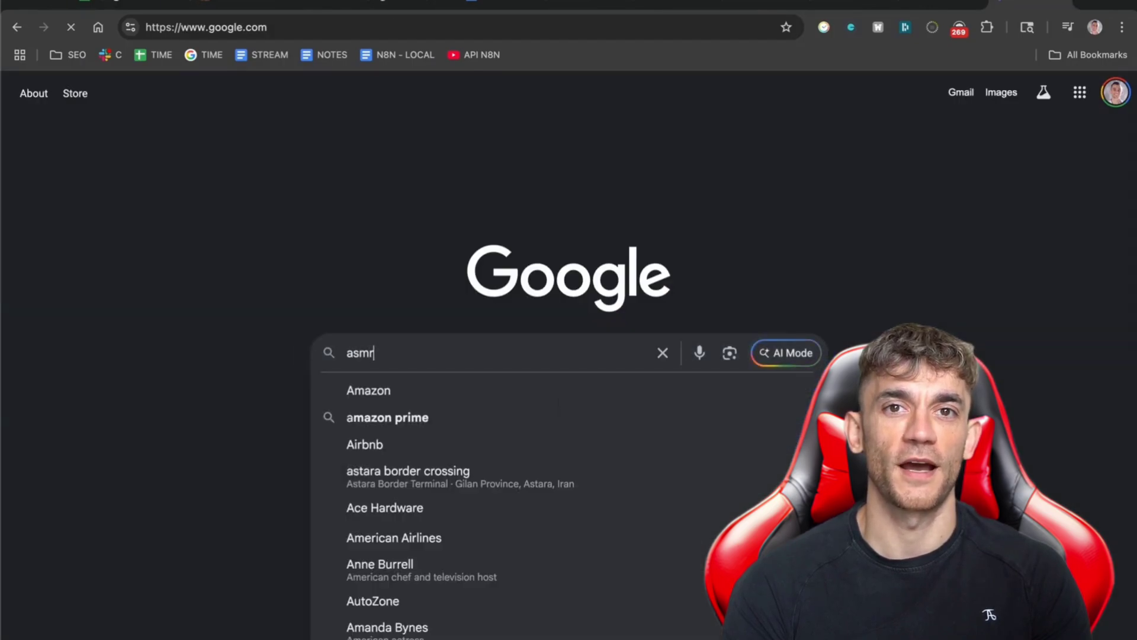
- Search Google for "asmr tiktok" and open the TikTok asmr tag page from the results
text(r tik)
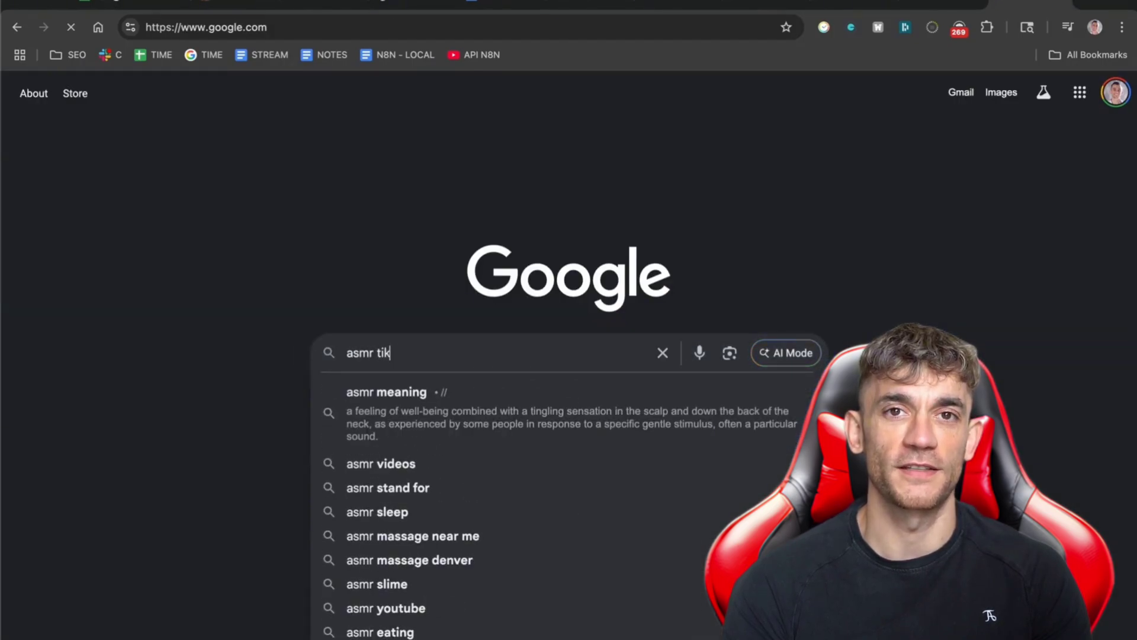
text(tok)
key(Return)
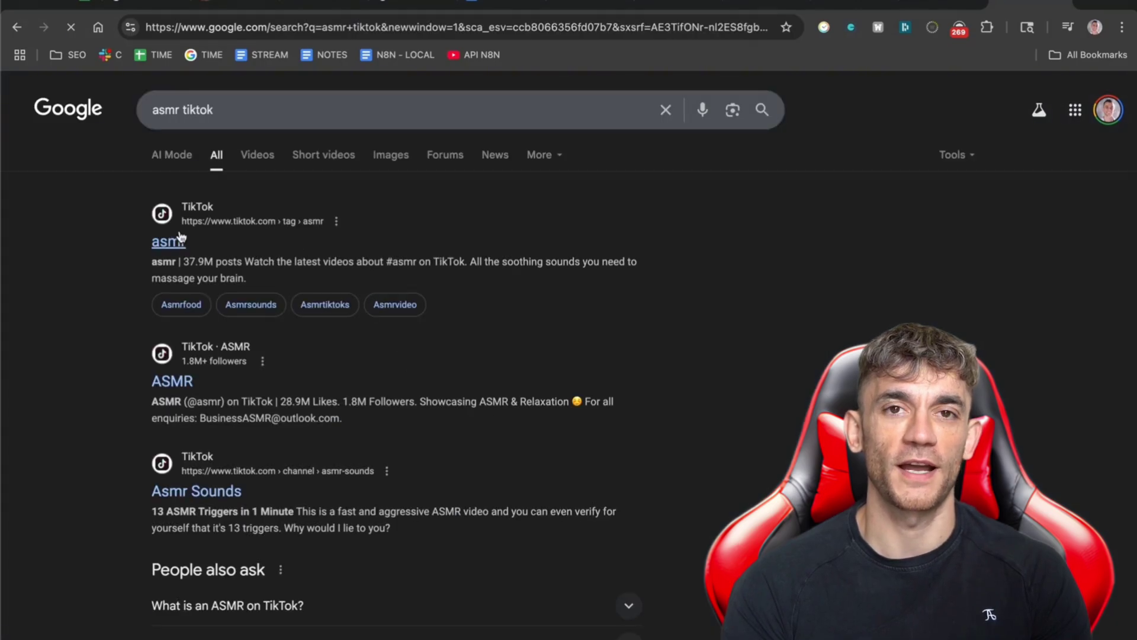
click(178, 240)
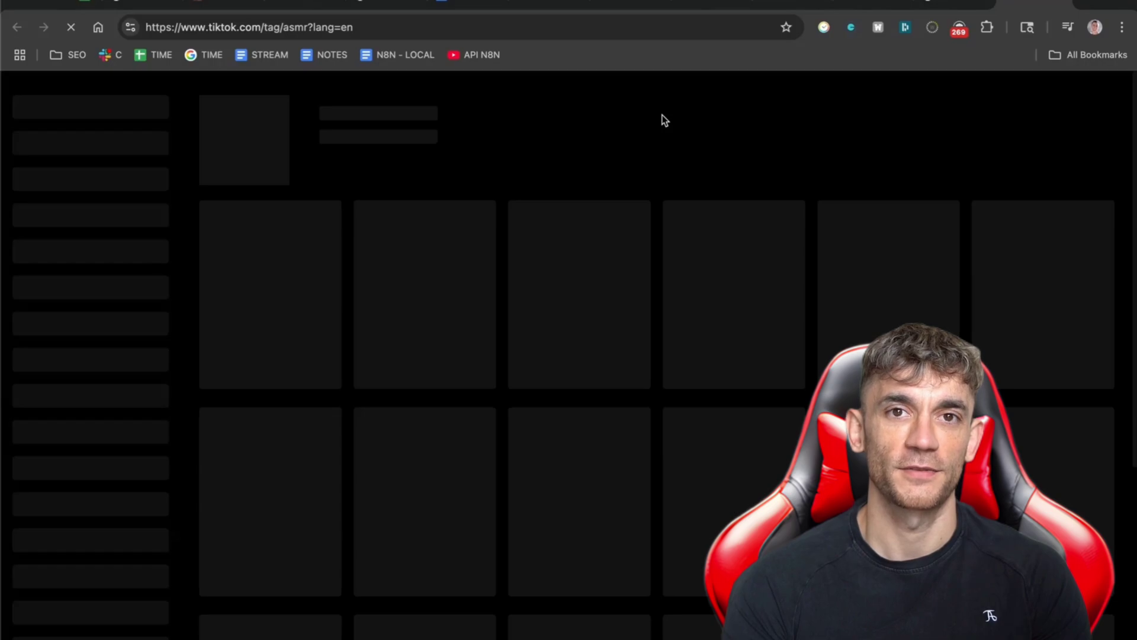
- Browse the videos on TikTok's #asmr tag page and examine its title and post count
mouse_move(663, 115)
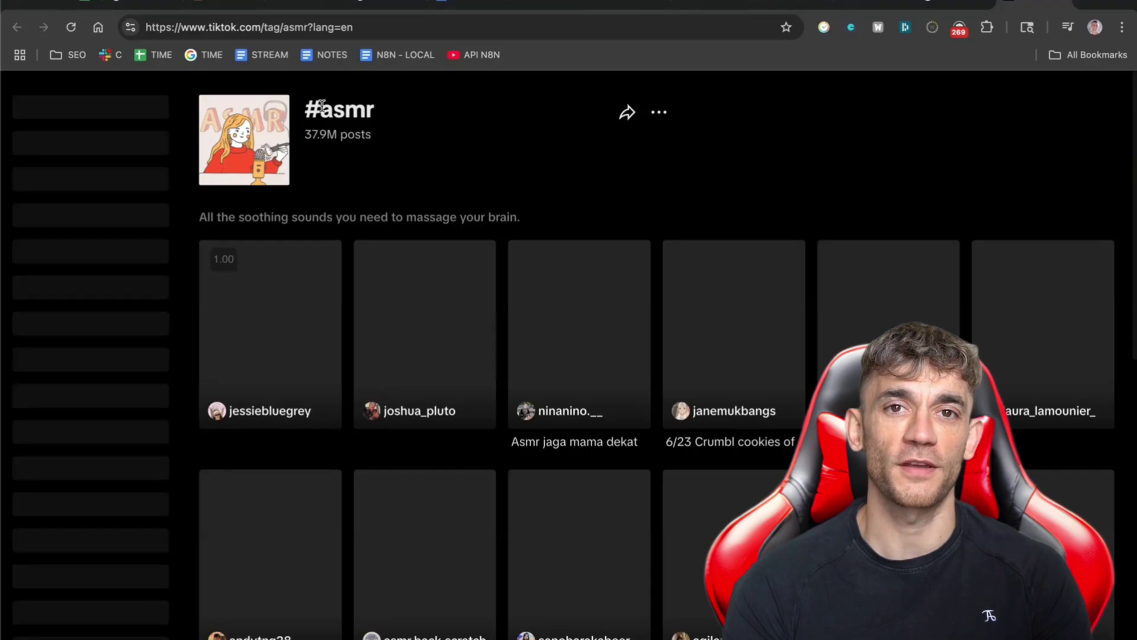
scroll(420, 304, down, 5)
scroll(419, 304, up, 5)
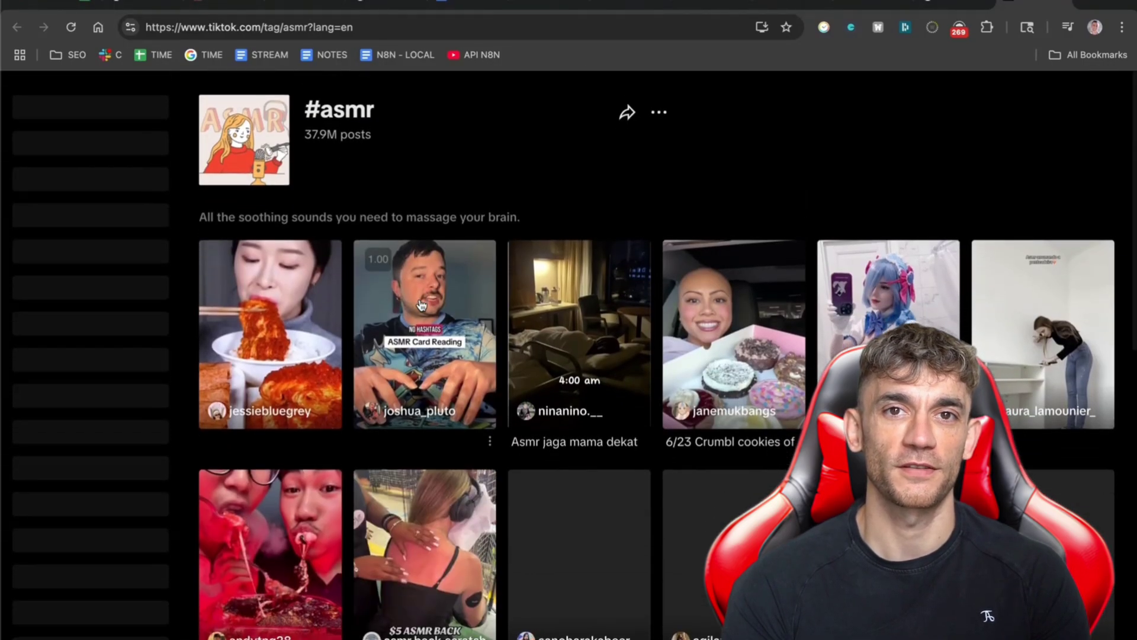
scroll(422, 304, down, 10)
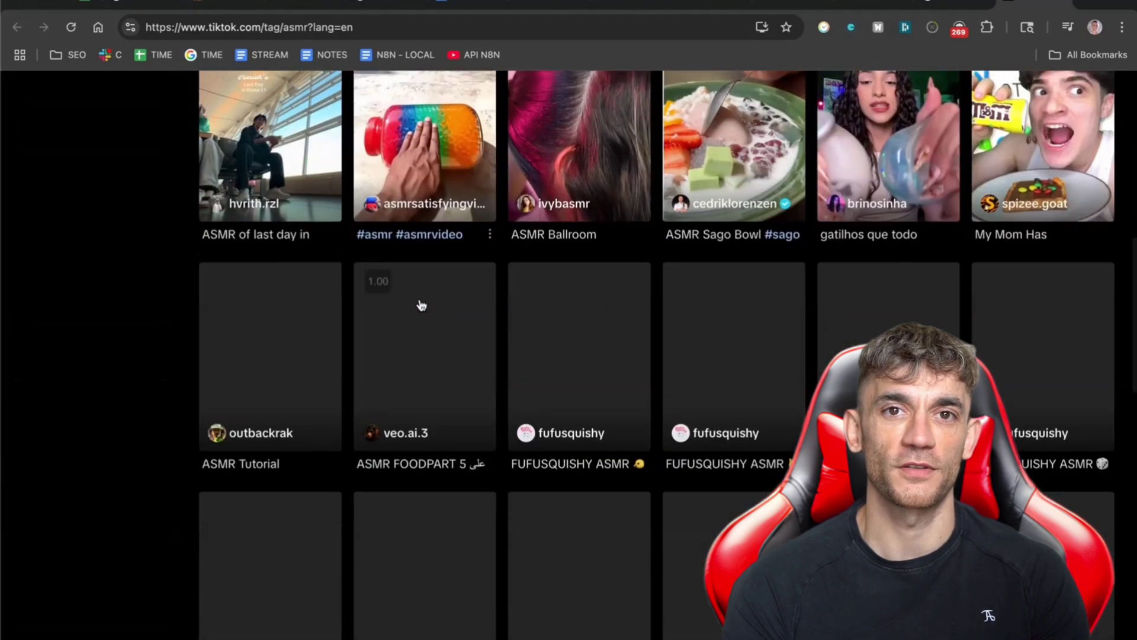
scroll(421, 304, up, 10)
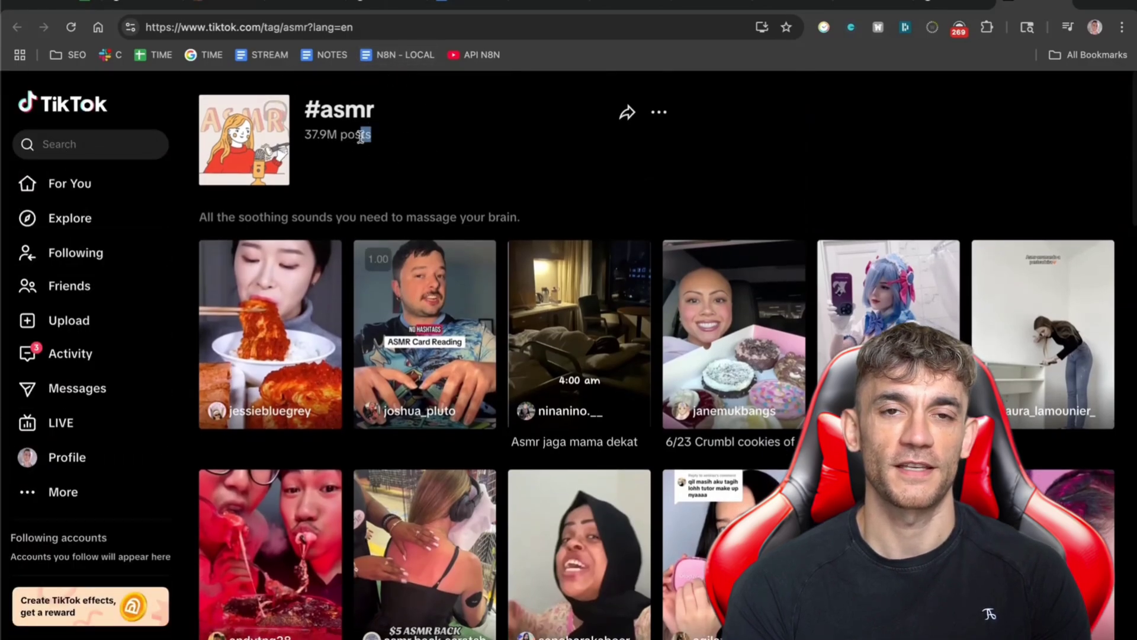
drag(302, 110, 431, 101)
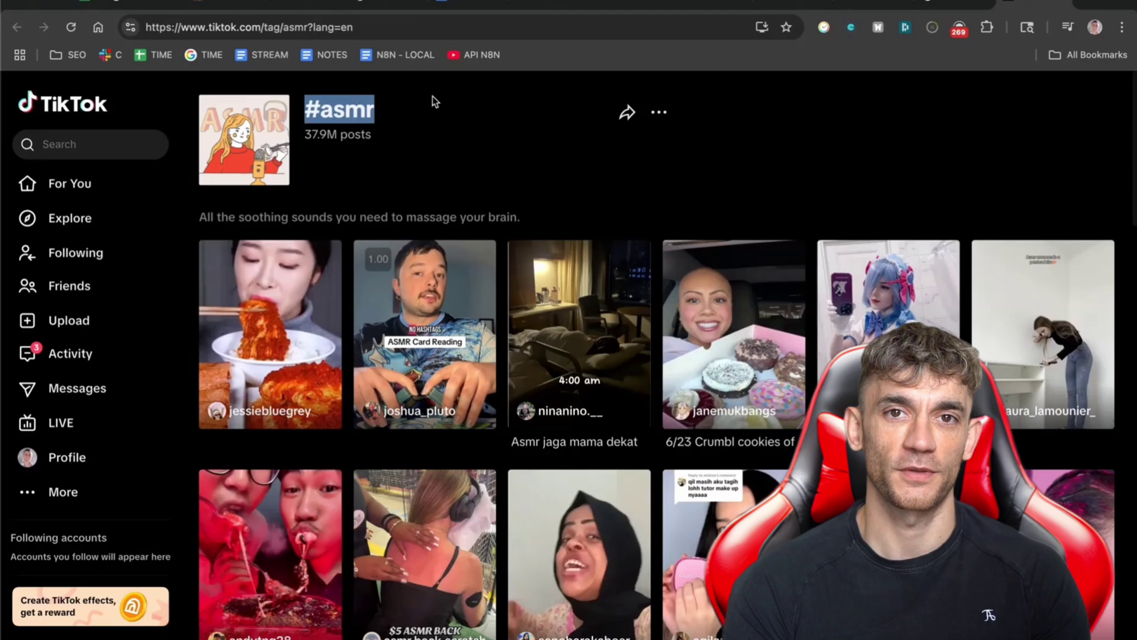
scroll(489, 195, down, 4)
scroll(489, 196, down, 12)
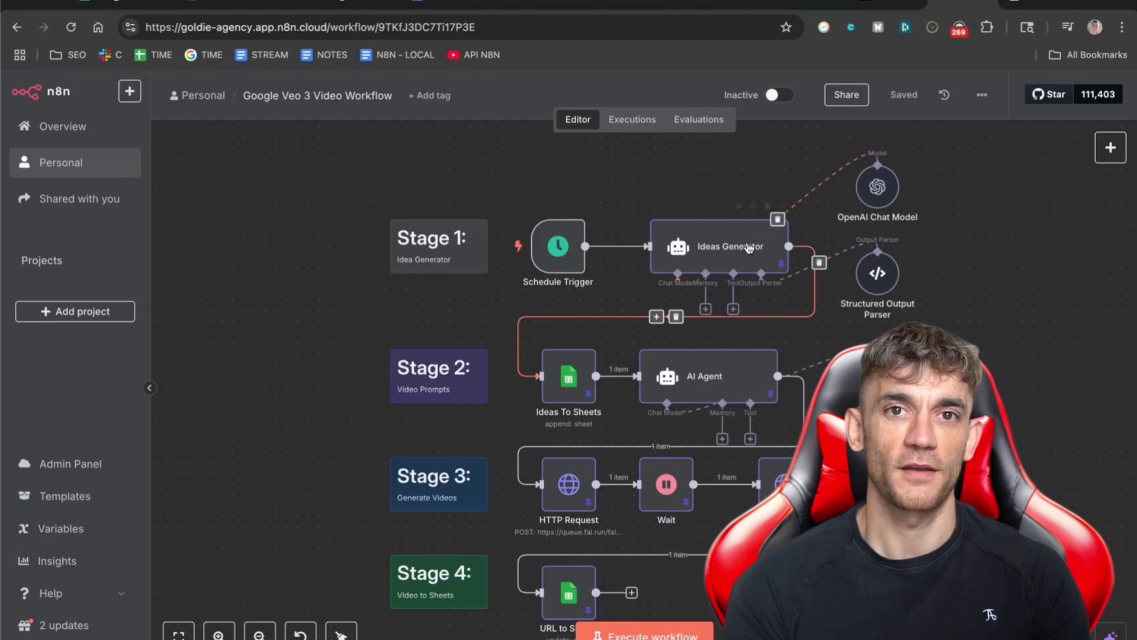
- Review the Google Veo 3 Video Workflow in n8n and open the Final Output video link from the URL to Sheets node
scroll(650, 408, down, 2)
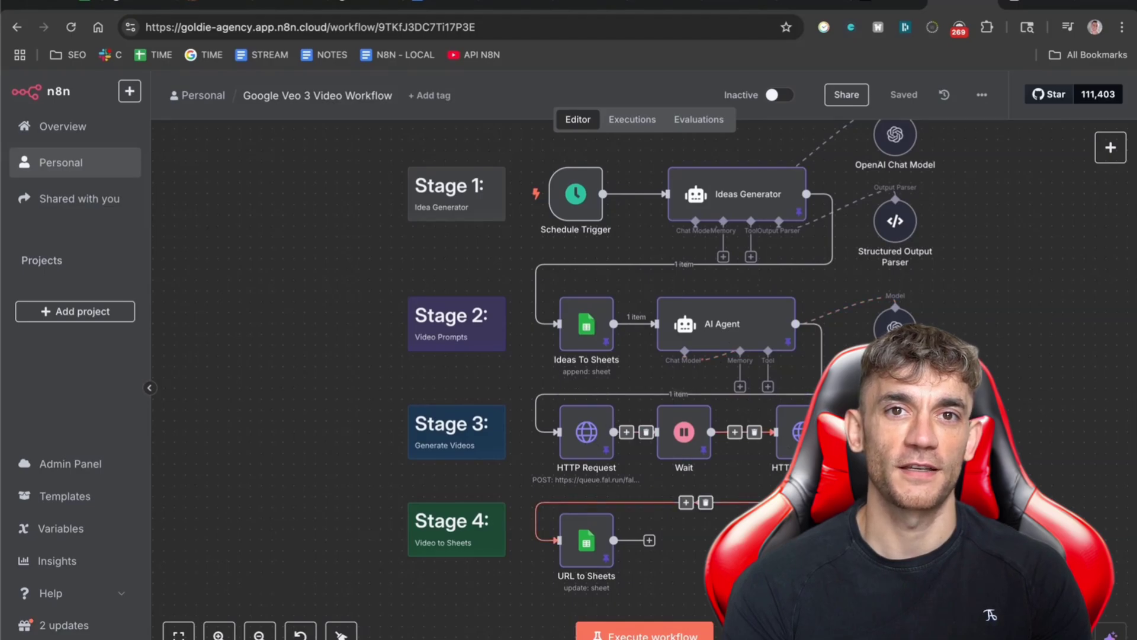
click(582, 542)
double_click(582, 542)
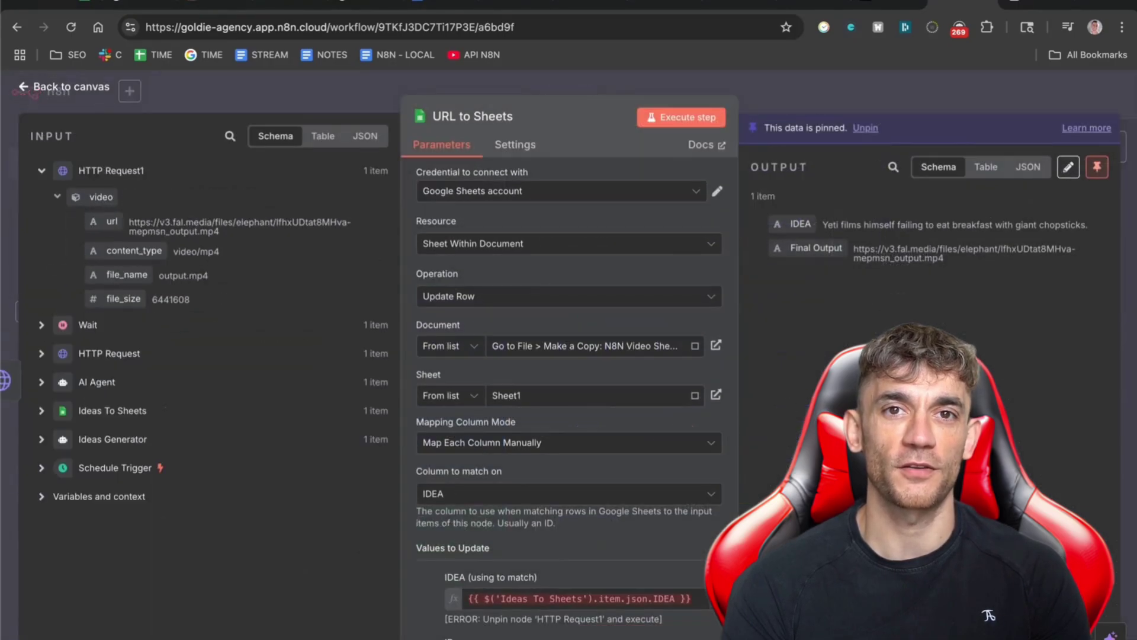
triple_click(913, 251)
click(912, 251)
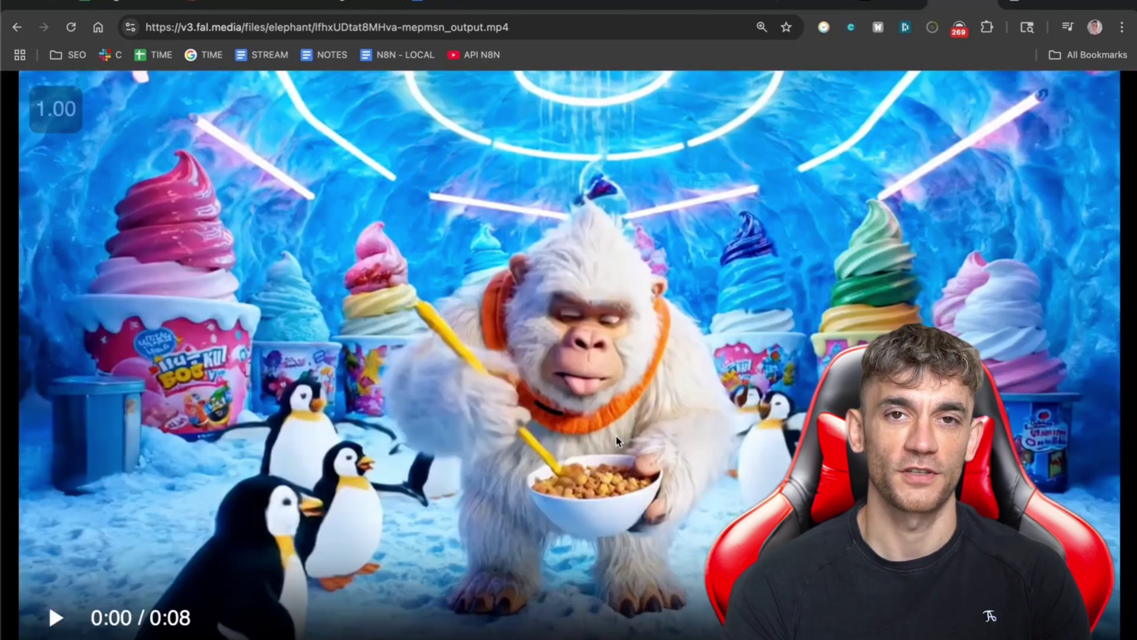
- Play part of the yeti breakfast video and pause it
click(616, 441)
click(616, 441)
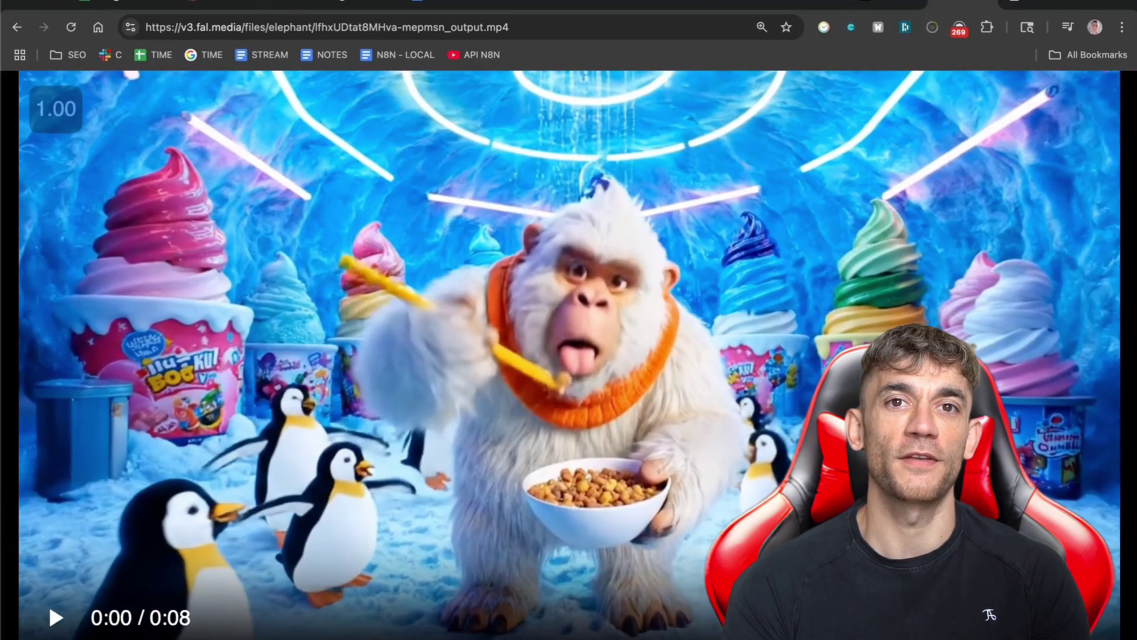
key(space)
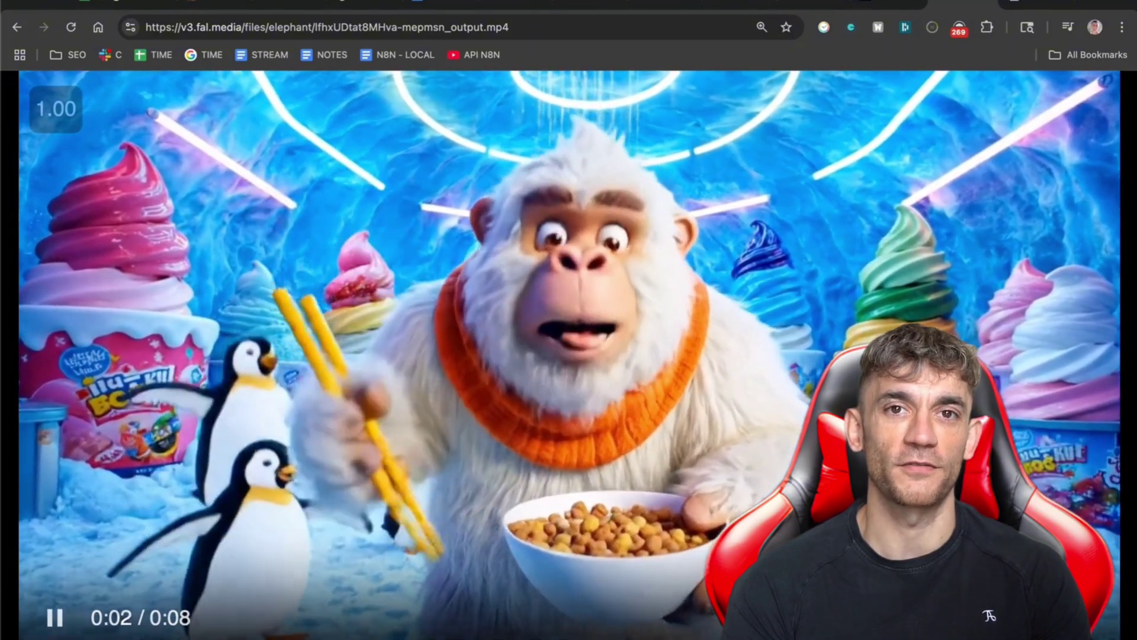
key(space)
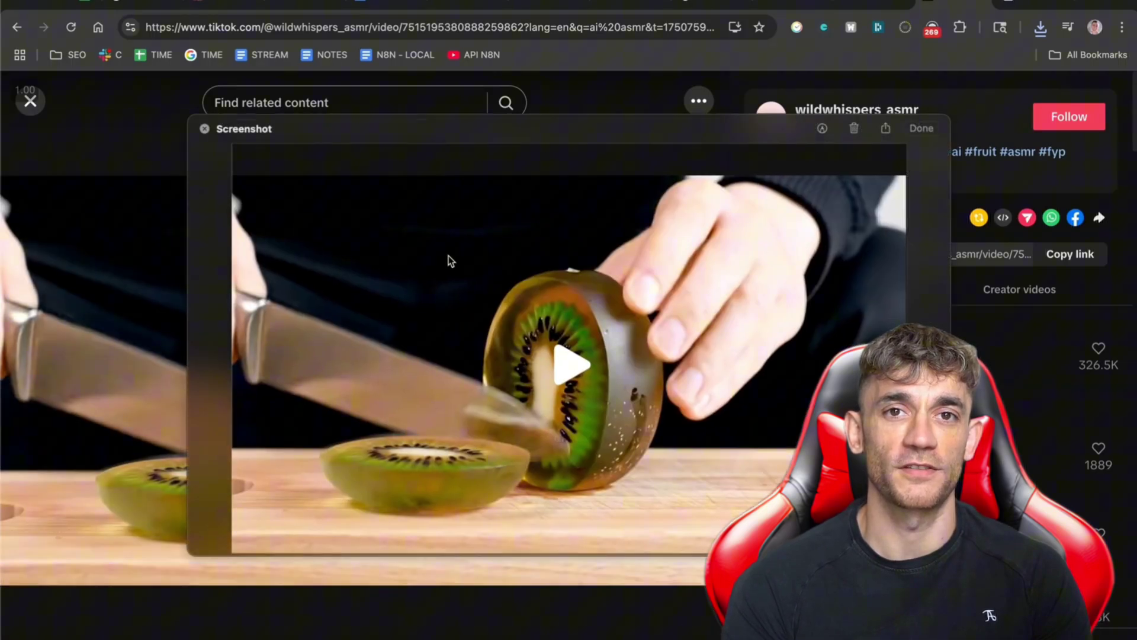
- Copy the kiwi slicing screenshot into ChatGPT and ask it to "Create an ASMR prompt for a video like this with multiple scenes"
right_click(444, 255)
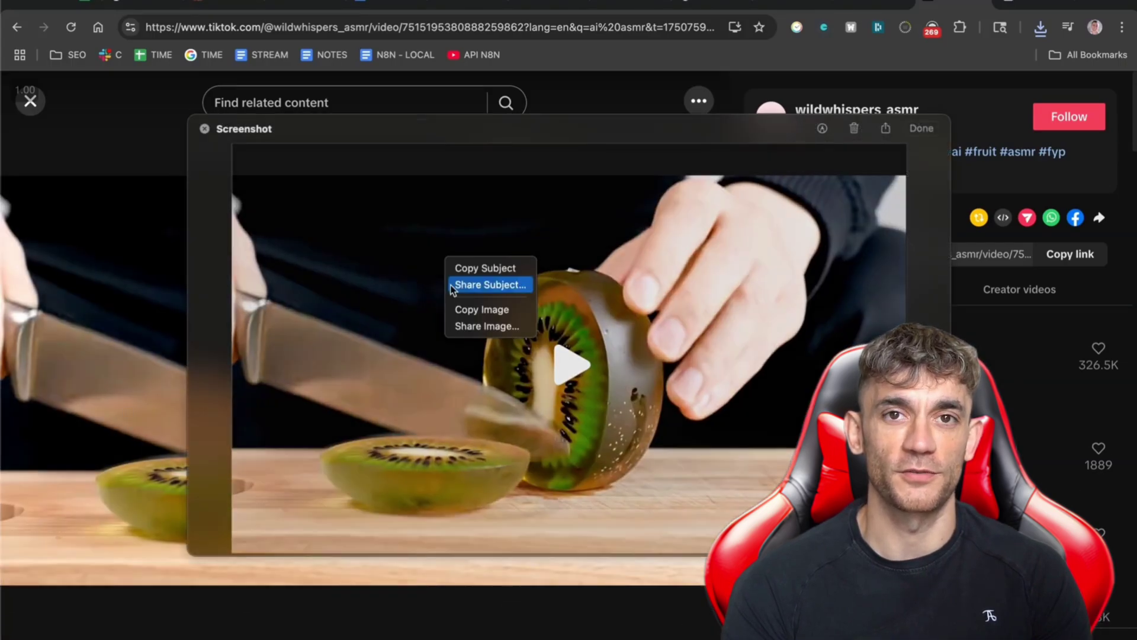
click(457, 310)
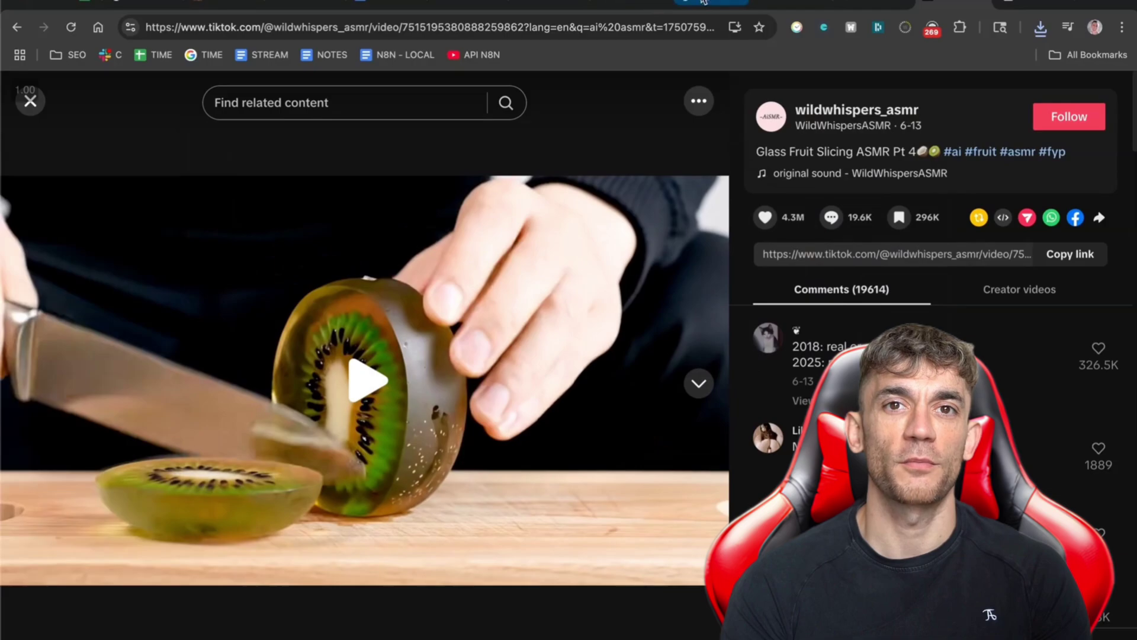
click(703, 2)
click(468, 578)
key(cmd+v)
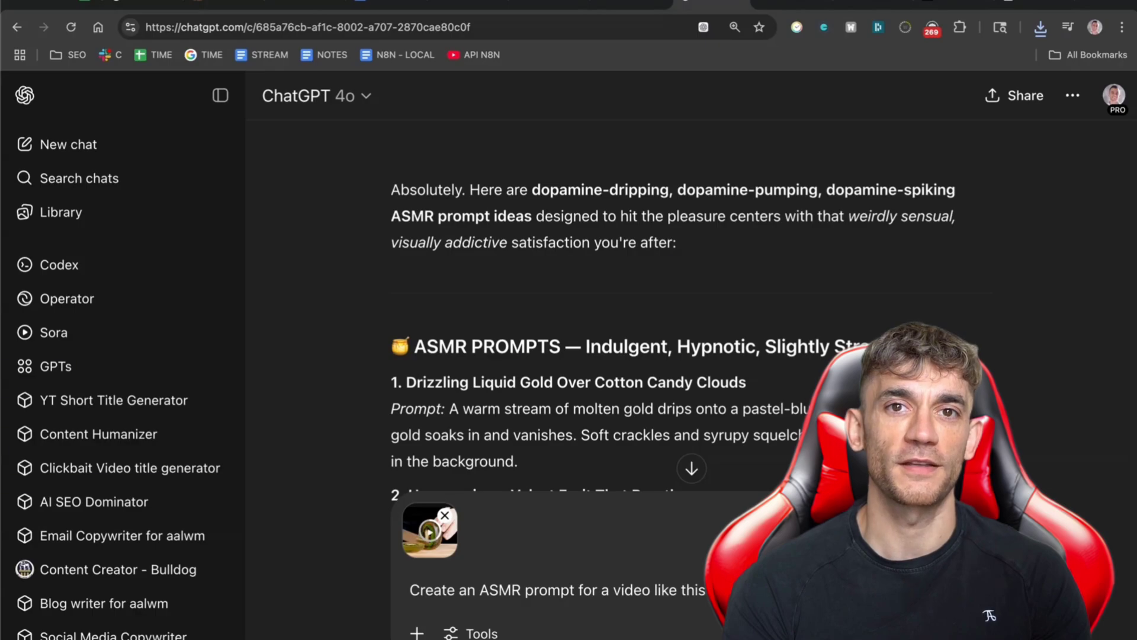
key(Return)
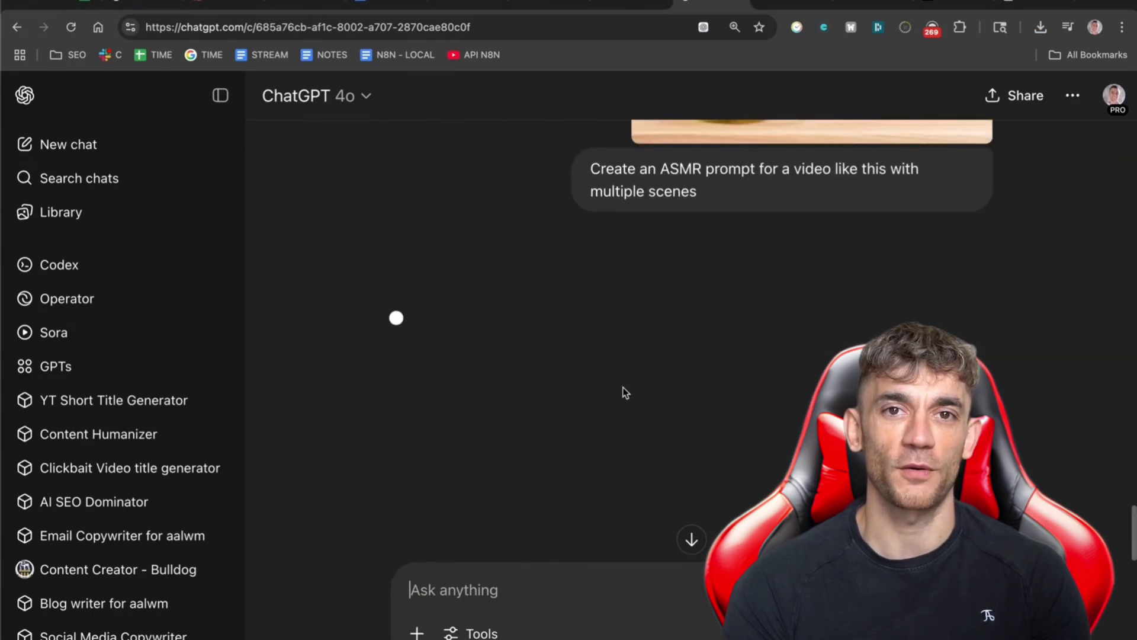
- Compare ChatGPT's scene prompts with the kiwi reference image and read through the Jelly Kiwi Core scene
scroll(625, 392, up, 5)
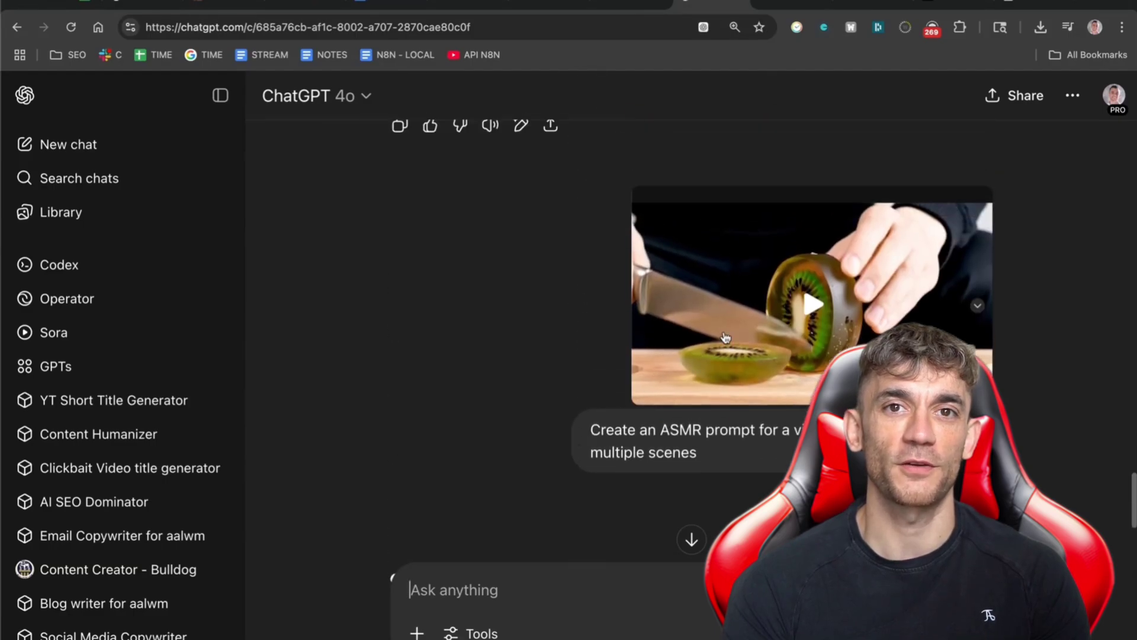
scroll(716, 329, up, 5)
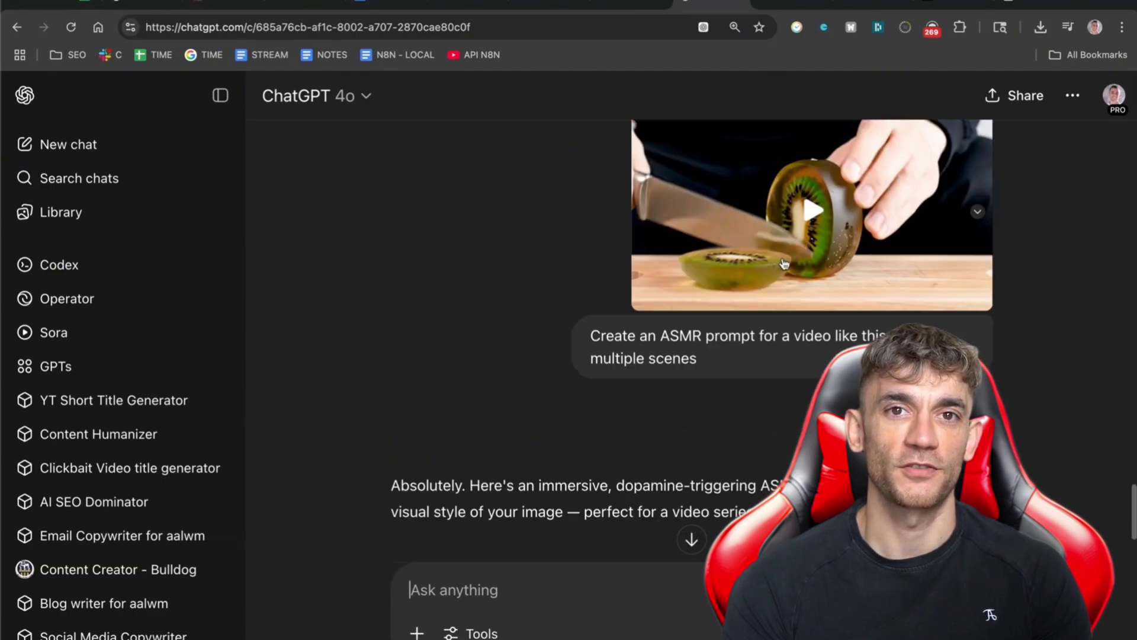
scroll(751, 300, down, 10)
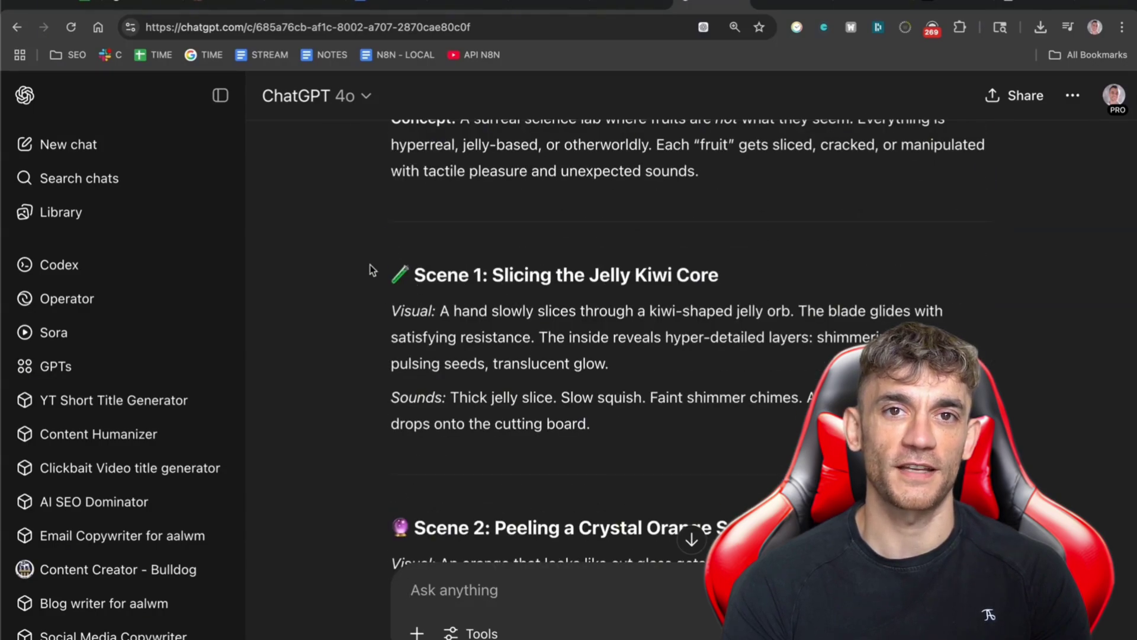
drag(390, 301, 705, 449)
scroll(706, 449, down, 5)
scroll(702, 436, up, 5)
click(536, 234)
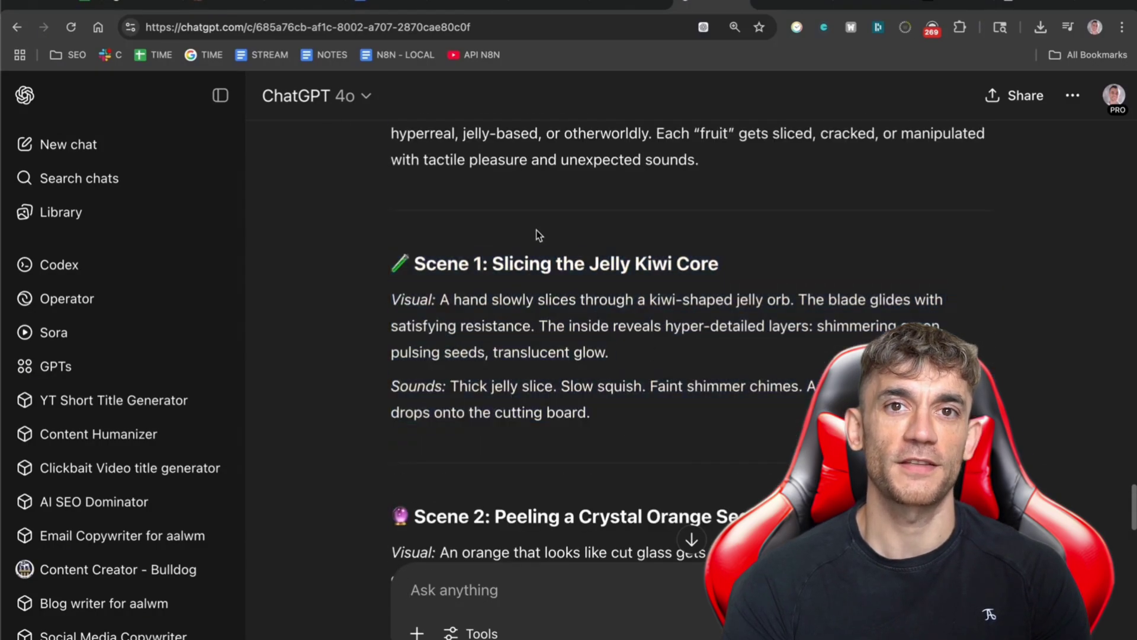
- Copy the Slicing the Jelly Kiwi Core scene into Gemini in place of the drafted prompt and submit it as a video request
drag(493, 263, 649, 418)
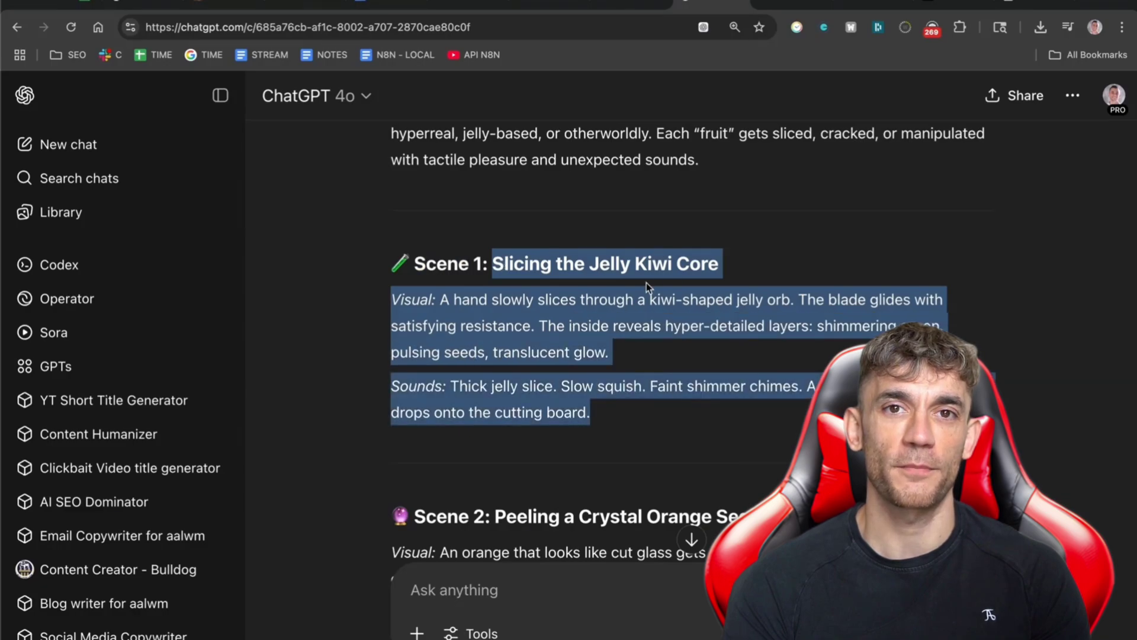
click(904, 6)
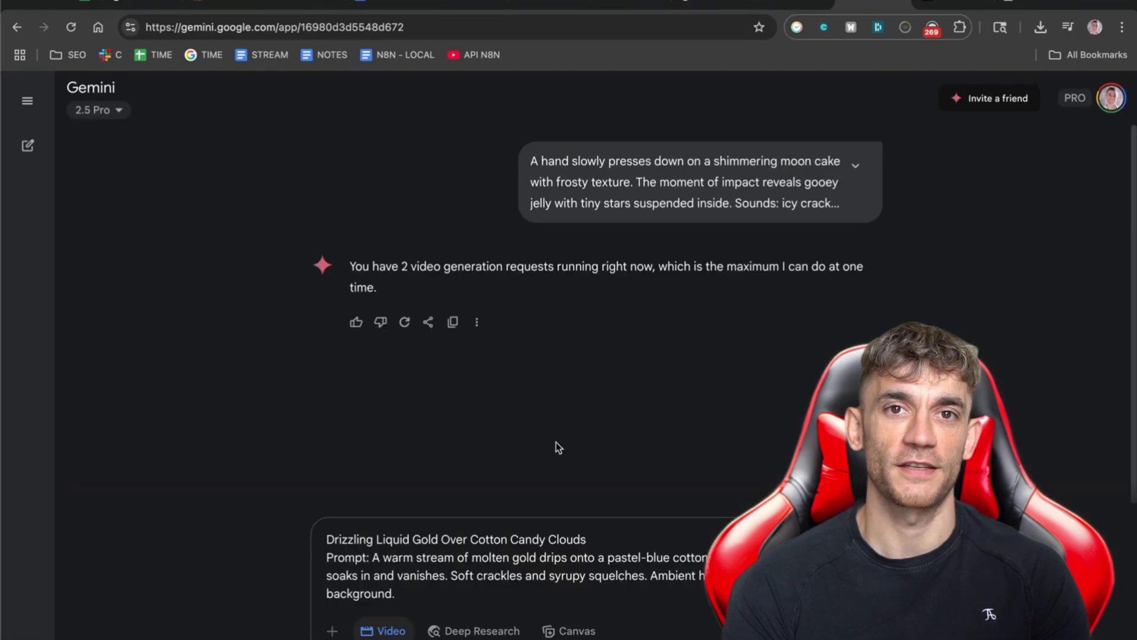
click(570, 508)
key(ctrl+a)
key(ctrl+v)
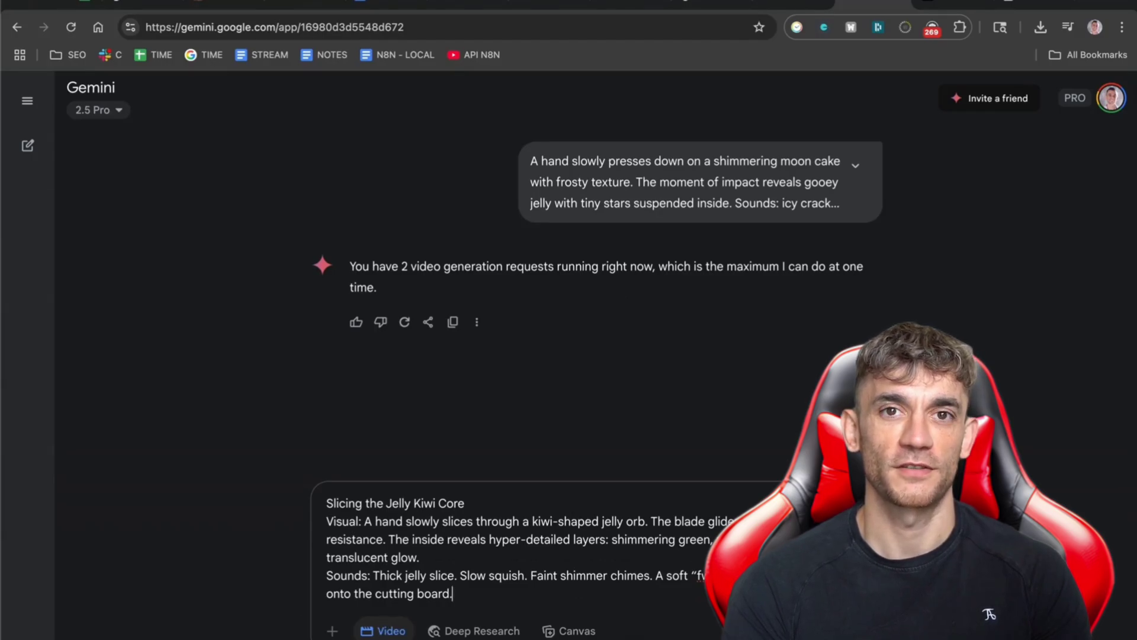
key(Return)
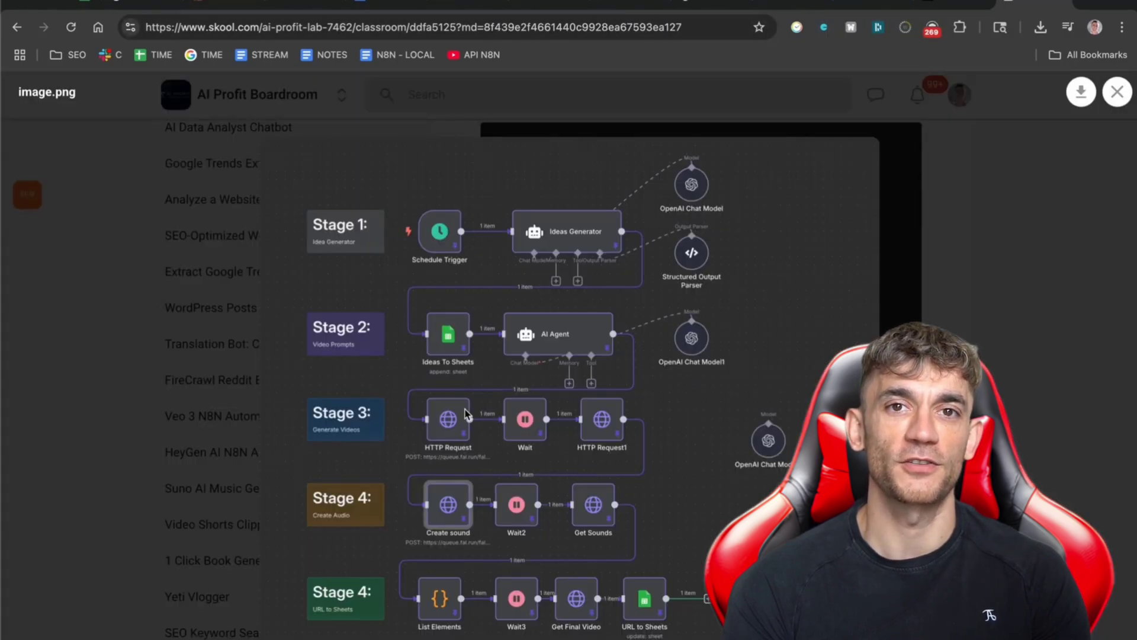
- Close the enlarged workflow image in the AI Profit Boardroom classroom and look over the automation lesson with its links
key(Escape)
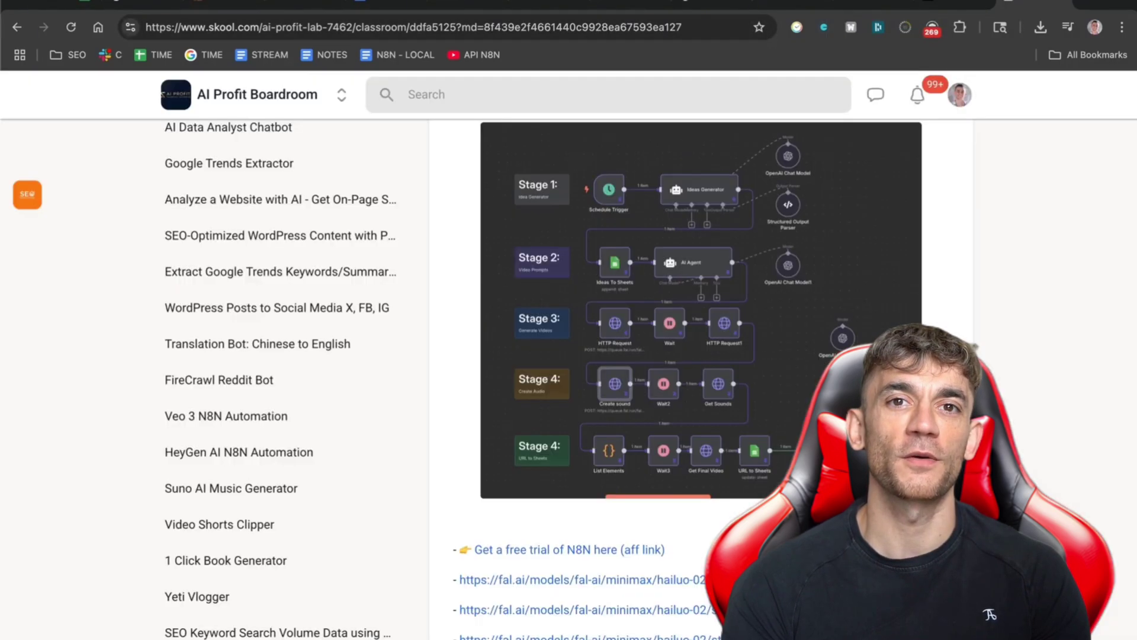
scroll(465, 414, down, 5)
scroll(465, 413, up, 2)
scroll(800, 428, up, 3)
click(800, 428)
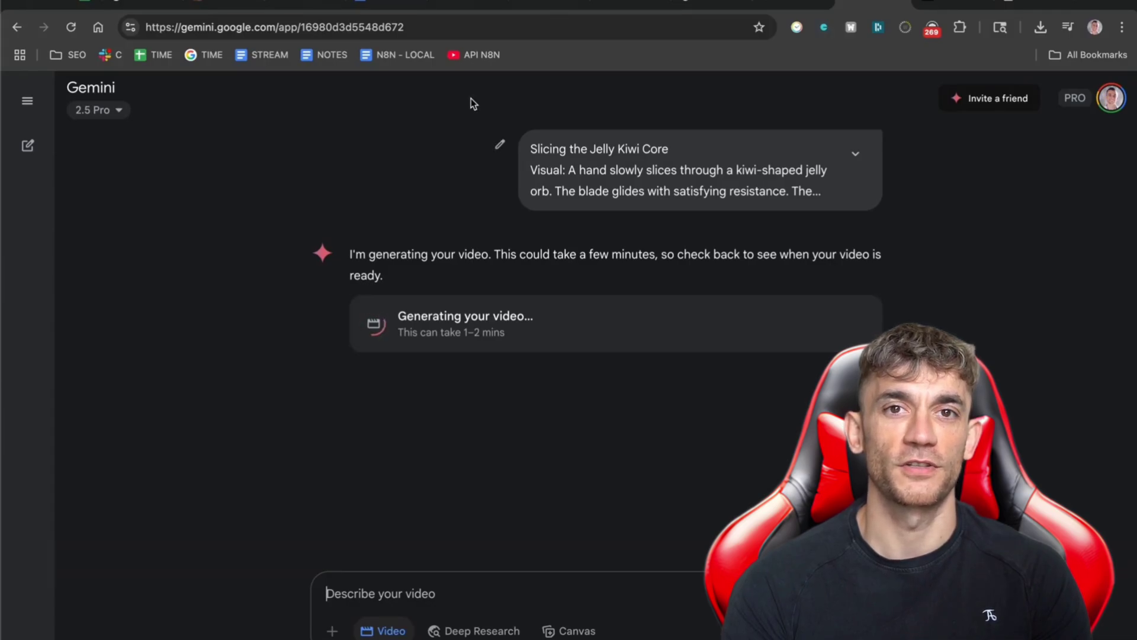
- Switch to the rainbow cloud brick chat in Gemini and review its prompt and generated video
click(472, 13)
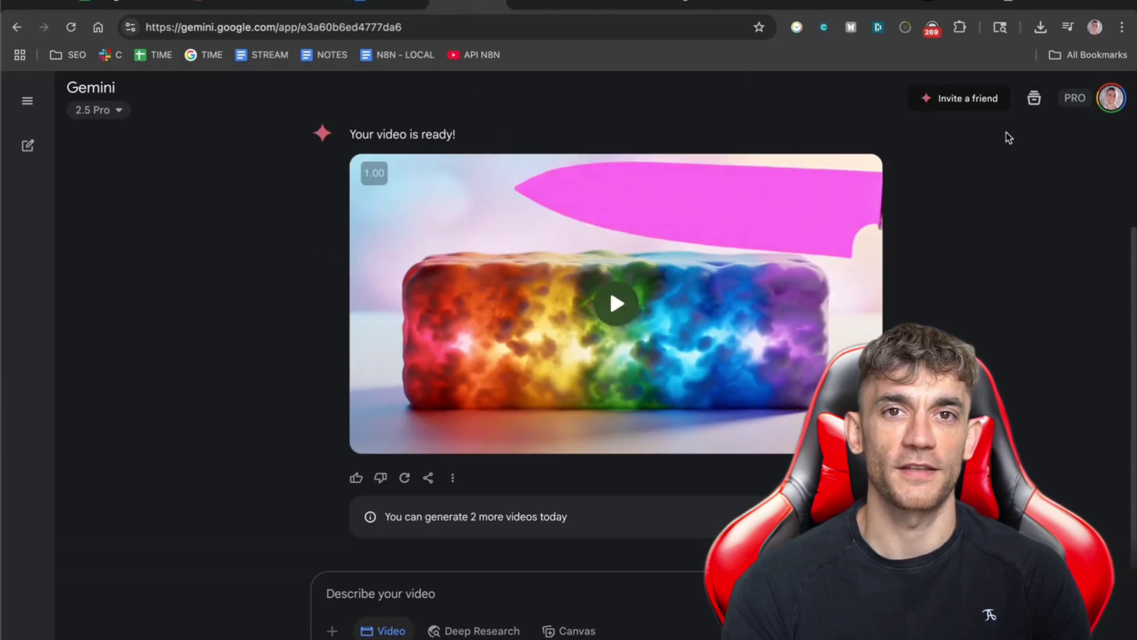
scroll(744, 405, up, 2)
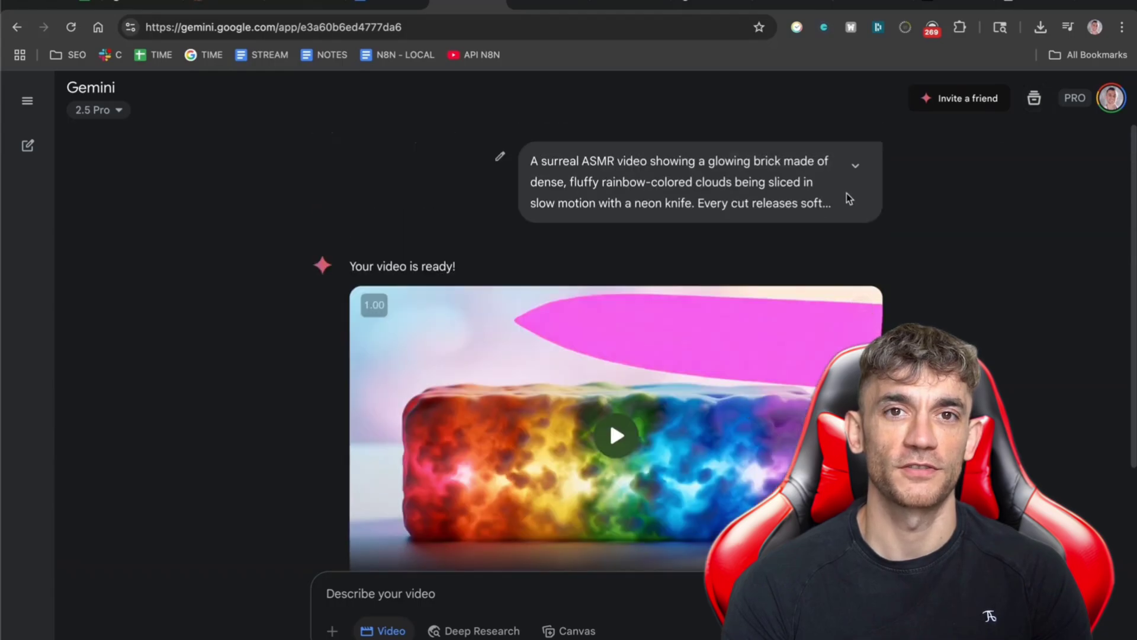
scroll(1030, 148, down, 2)
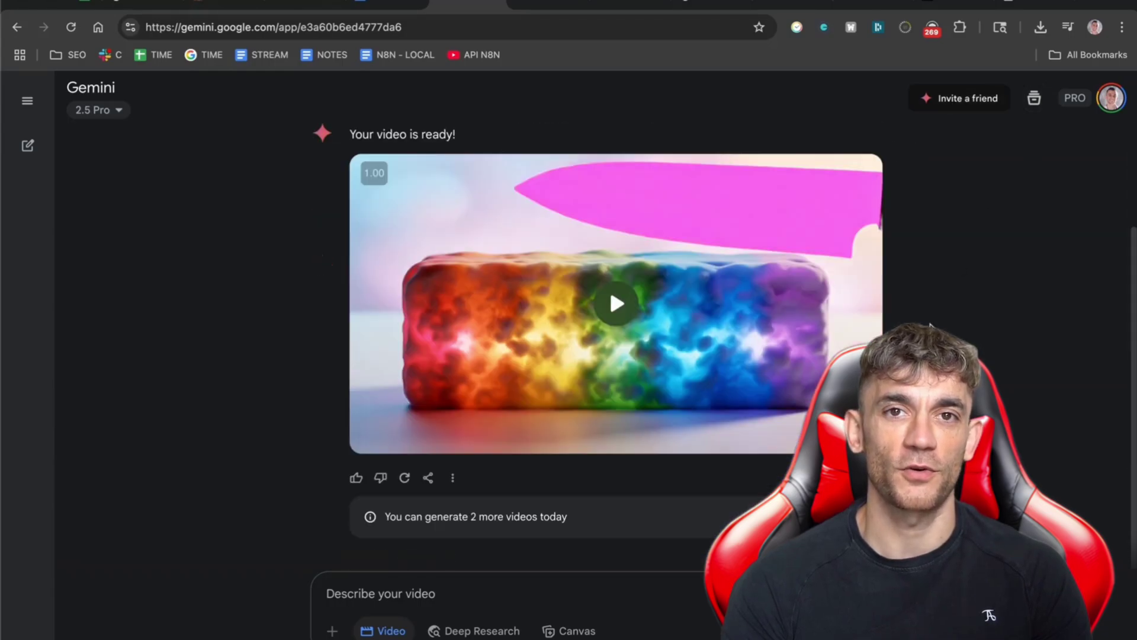
- Switch to the Google Veo 3 Video Workflow in n8n, look through its four stages and open the URL to Sheets node
click(429, 479)
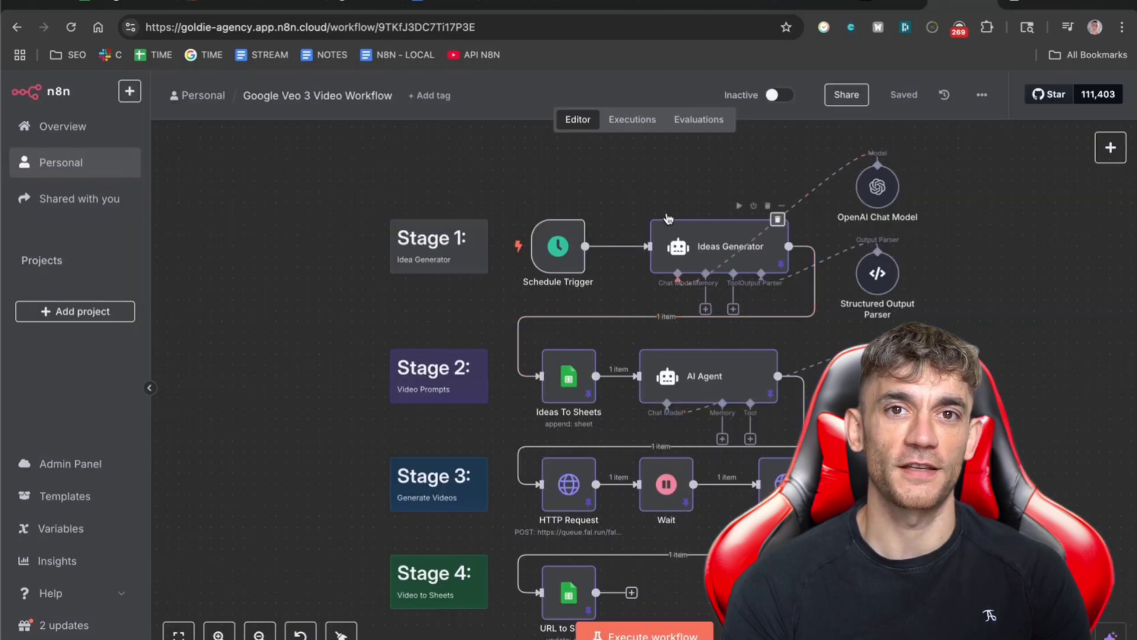
scroll(704, 379, down, 1)
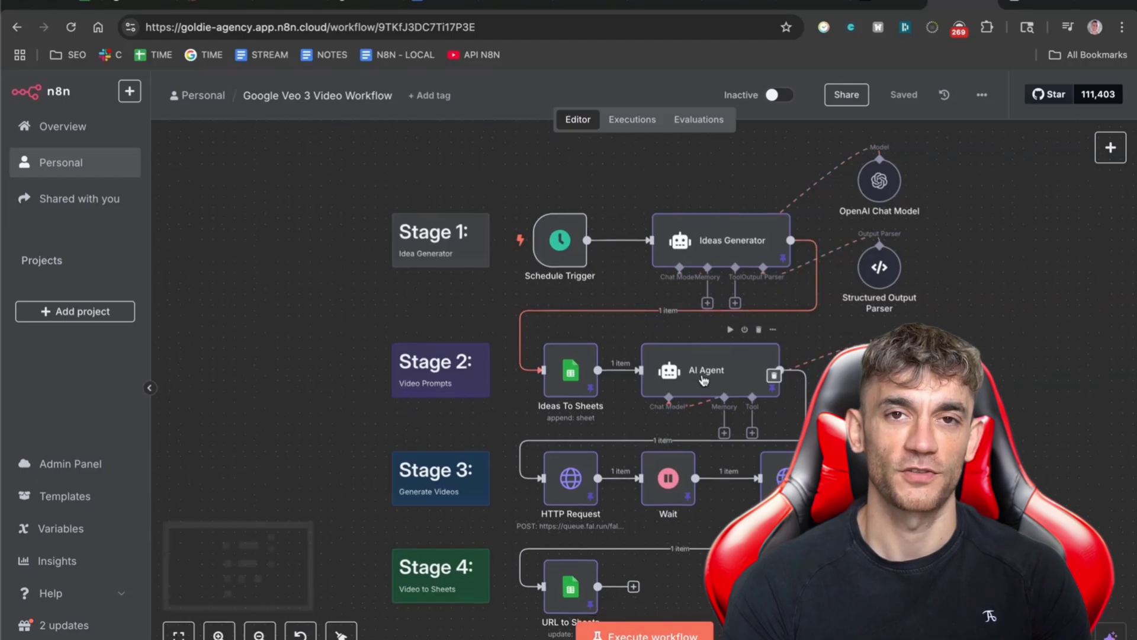
scroll(704, 380, down, 2)
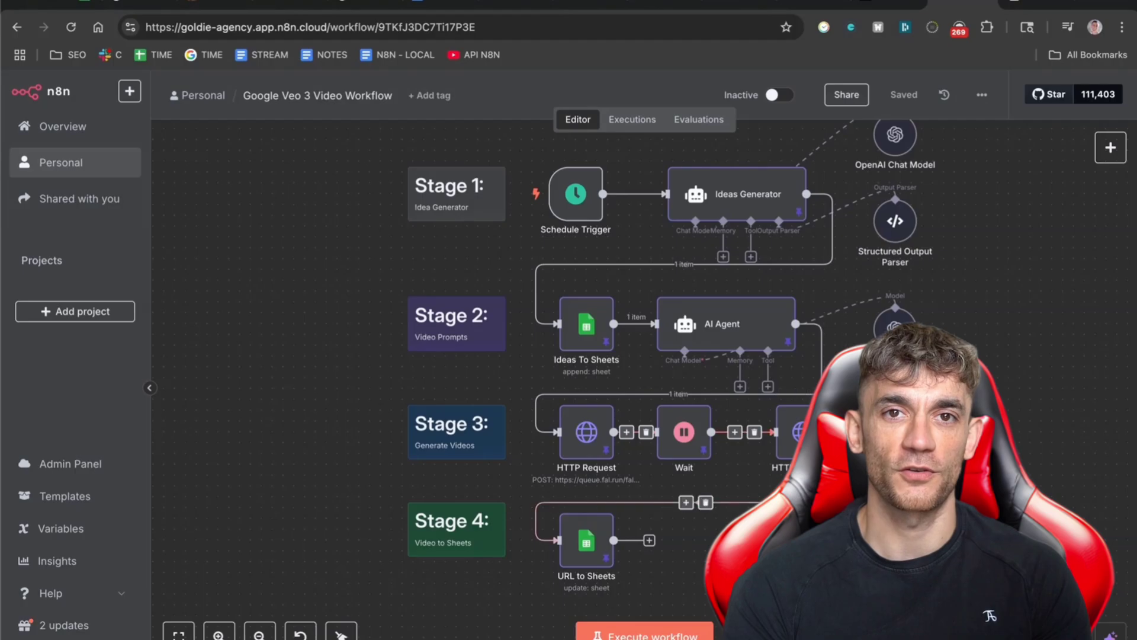
double_click(586, 540)
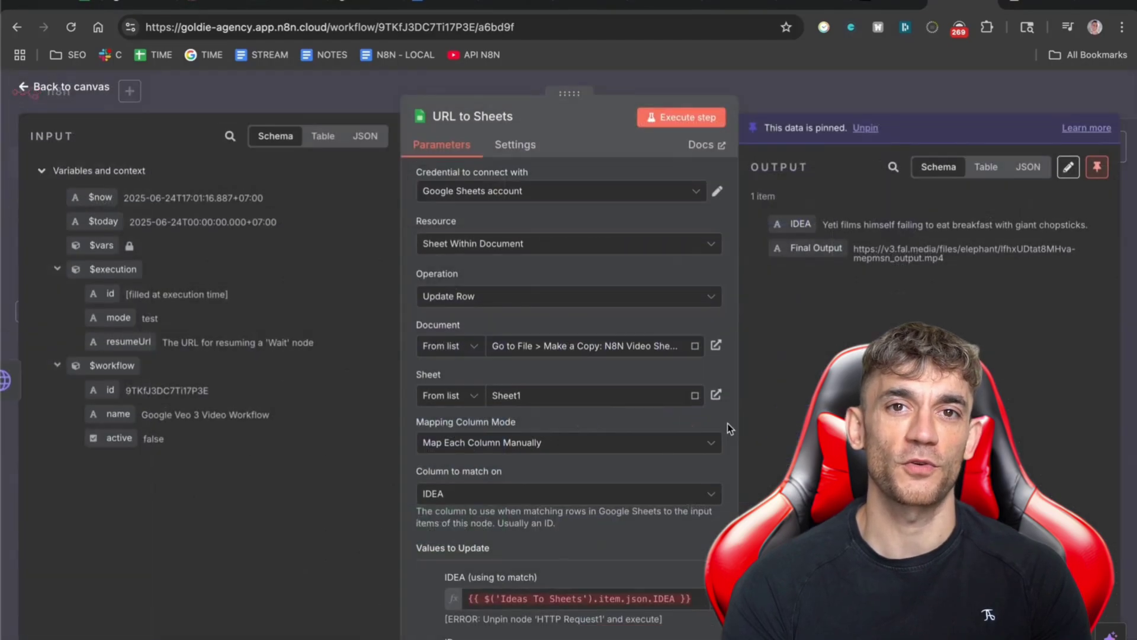
- Copy the Final Output video link from the URL to Sheets node's output and open it in the browser
triple_click(912, 251)
key(ctrl+c)
key(ctrl+l)
key(ctrl+v)
key(Return)
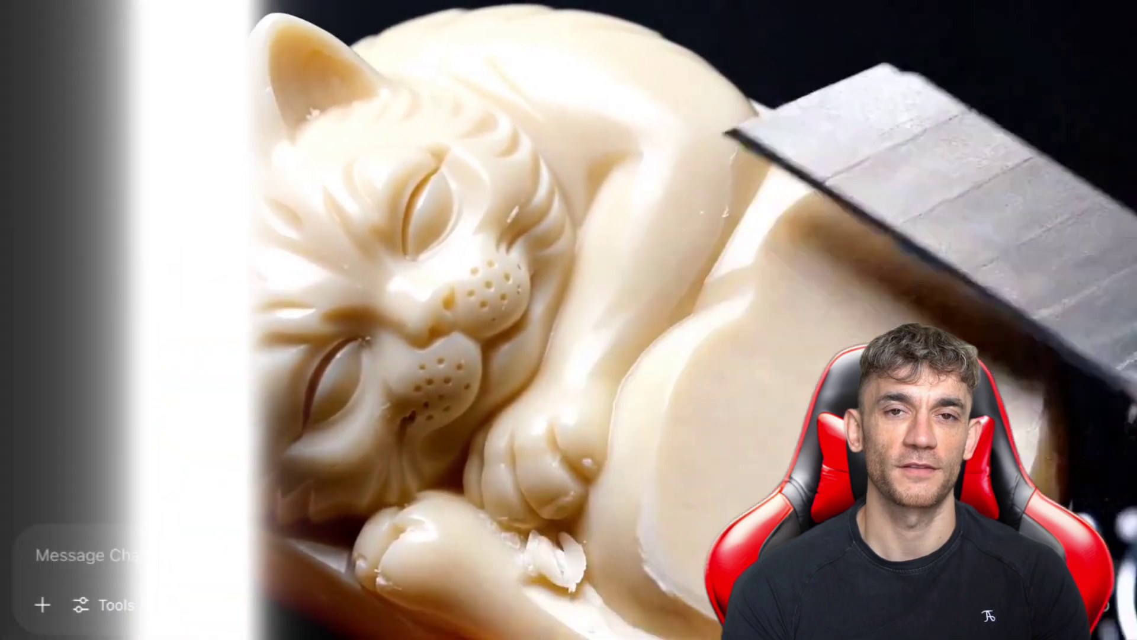
- Read the sleeping cat soap statue and frozen moon cake prompts in the ChatGPT conversation, highlighting their titles and descriptions
drag(281, 159, 616, 158)
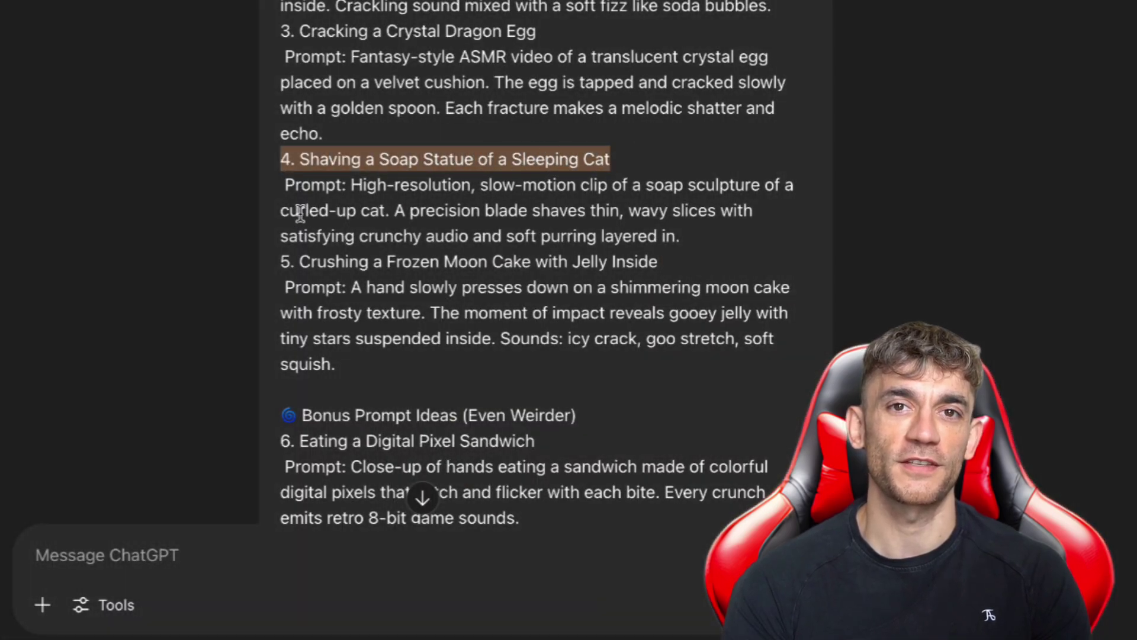
drag(283, 185, 713, 232)
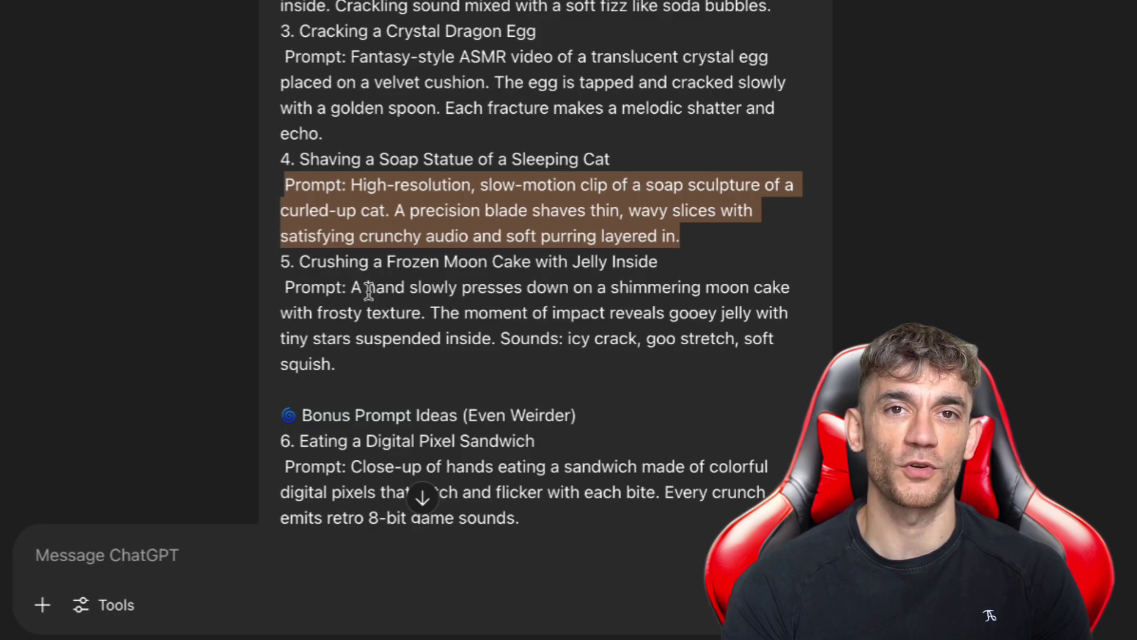
drag(279, 269, 677, 255)
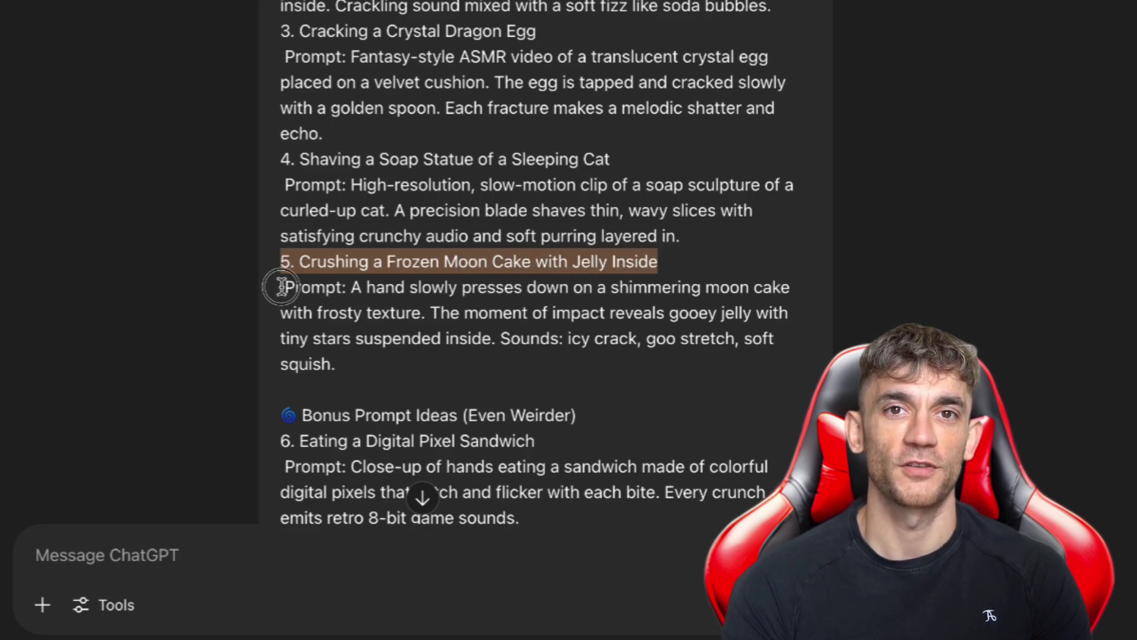
drag(282, 287, 386, 368)
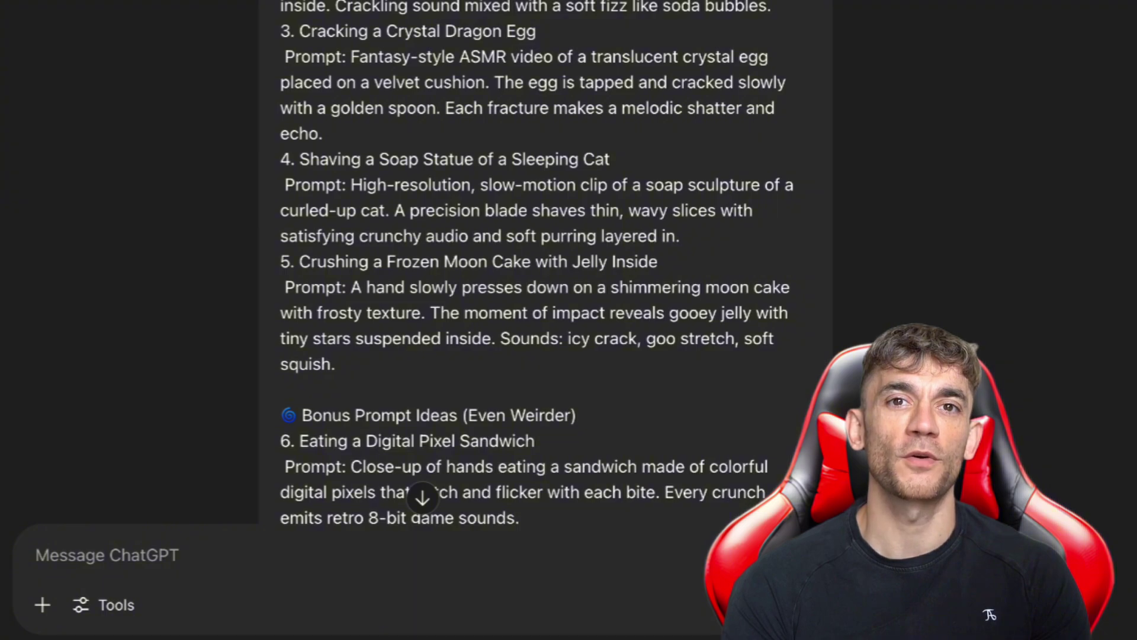
scroll(410, 266, down, 10)
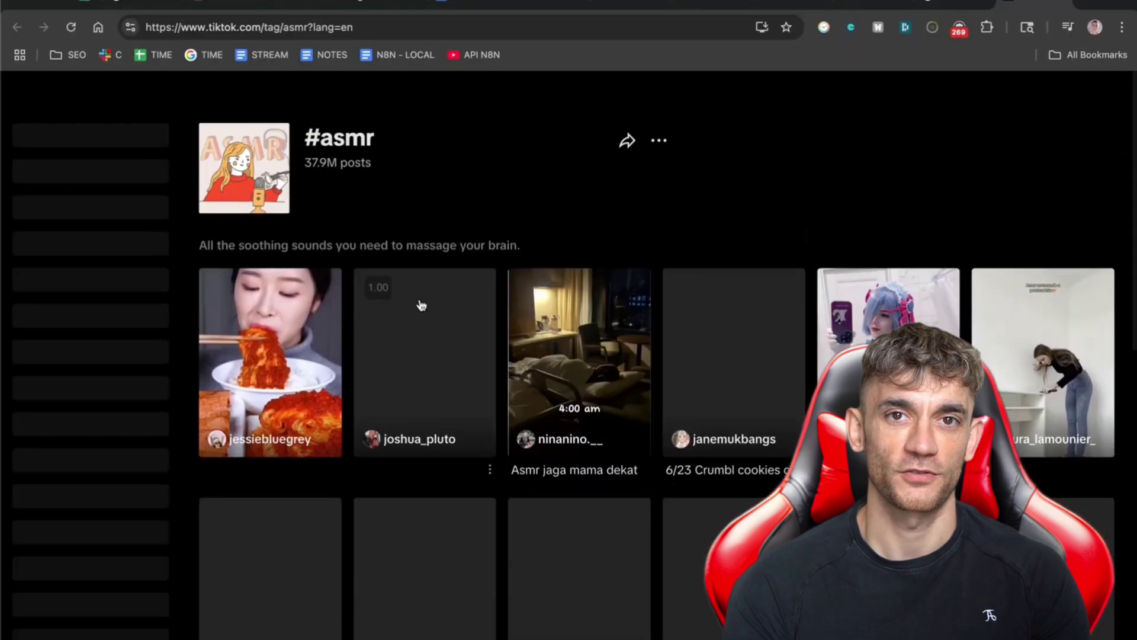
- Browse the video grid of TikTok's #asmr tag page for popular ASMR ideas
scroll(420, 305, down, 1)
scroll(421, 304, down, 10)
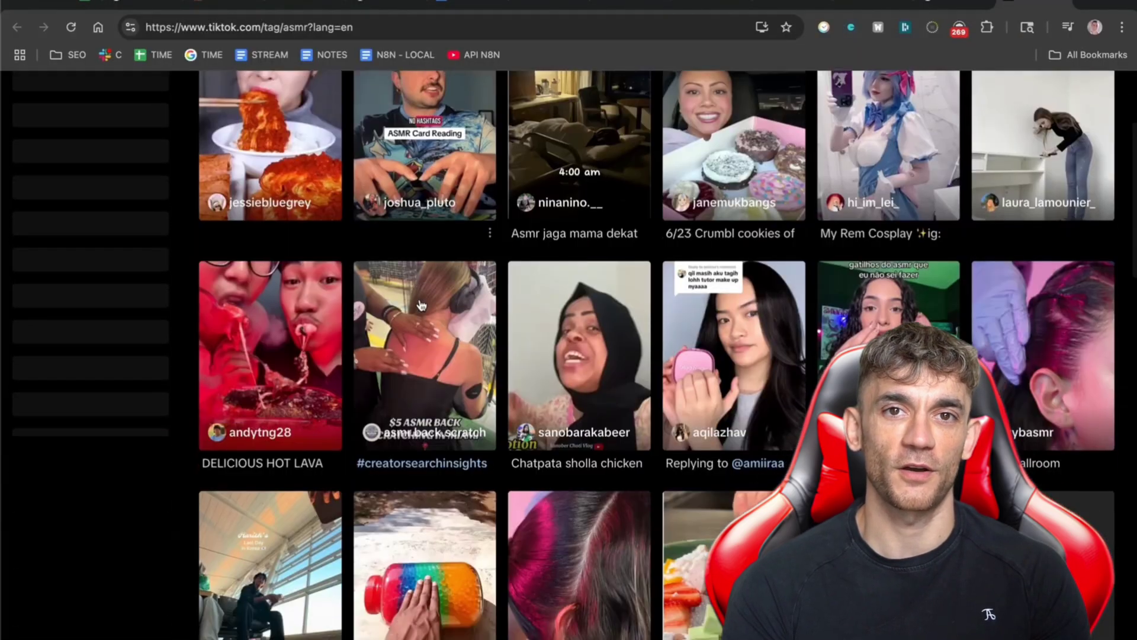
scroll(421, 305, up, 10)
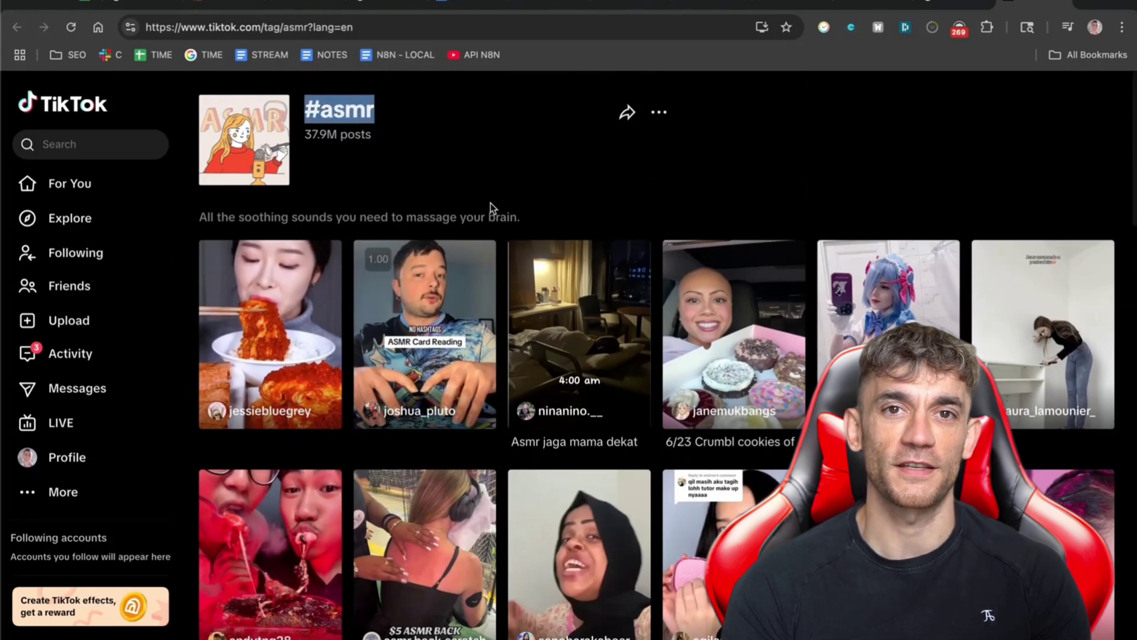
scroll(491, 202, down, 15)
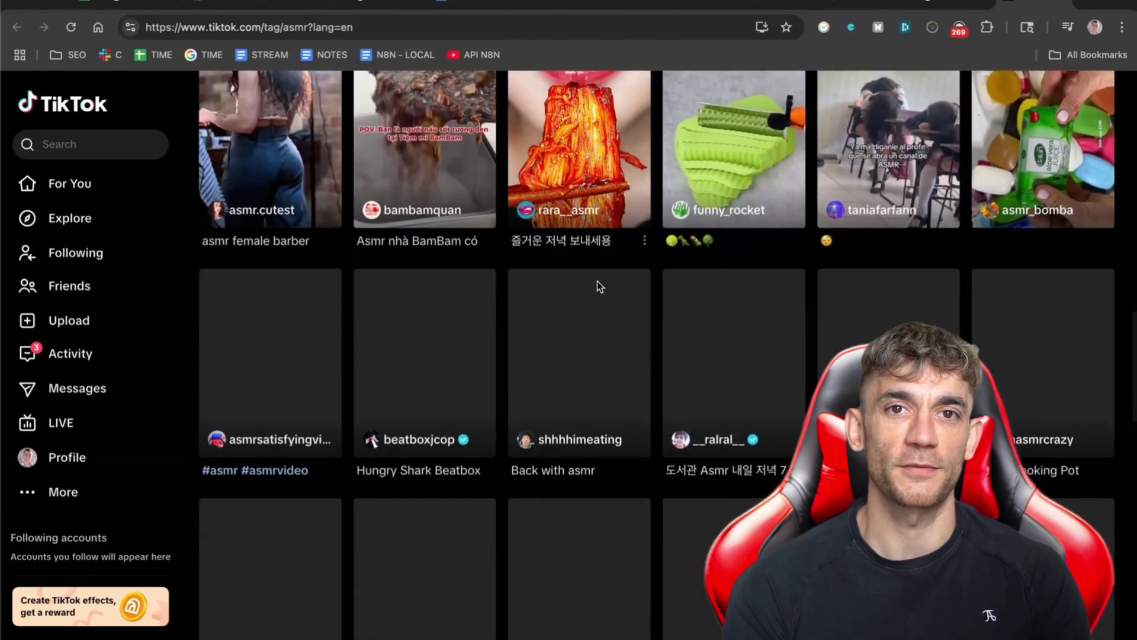
scroll(598, 285, up, 7)
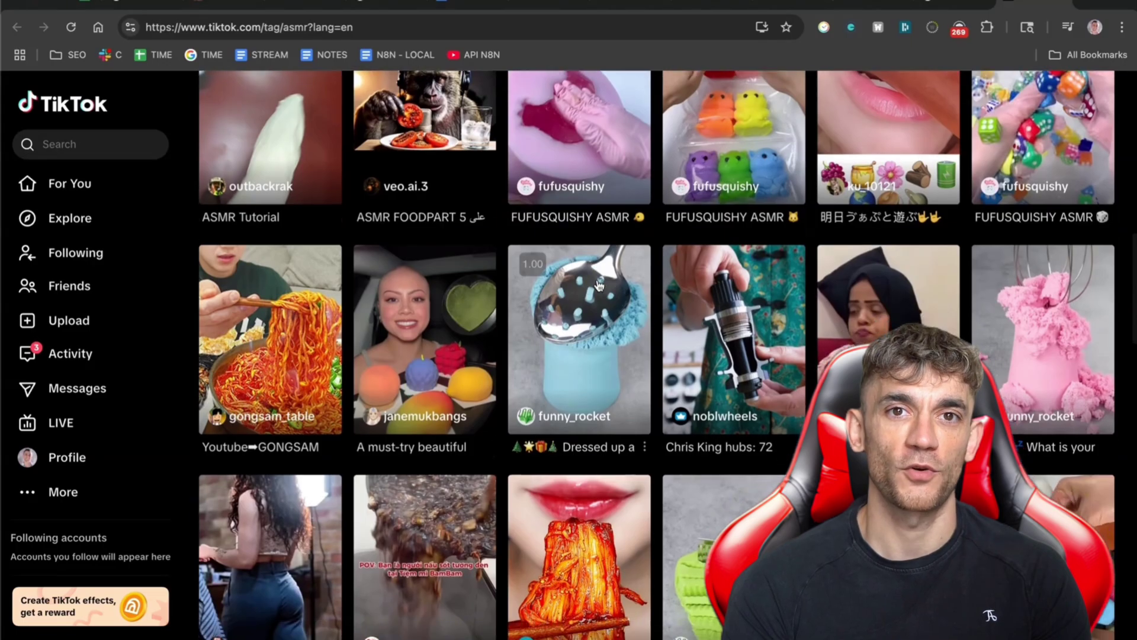
scroll(599, 320, up, 5)
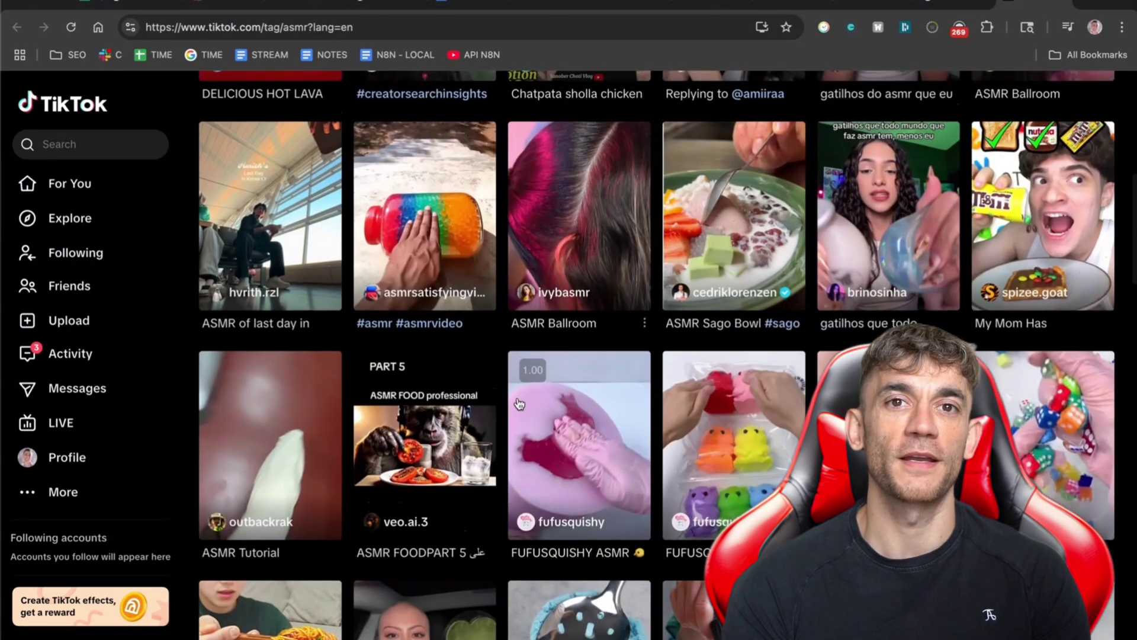
scroll(444, 166, up, 5)
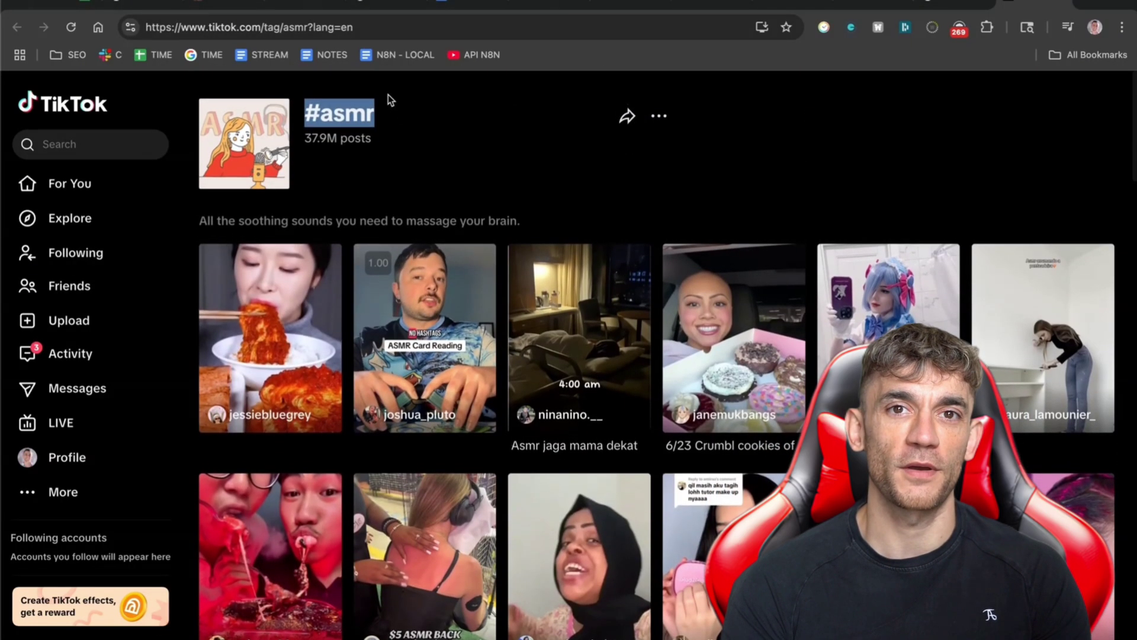
- Search TikTok for "ai asmr" and open the Glass Fruit Slicing ASMR Pt 4 video
click(121, 146)
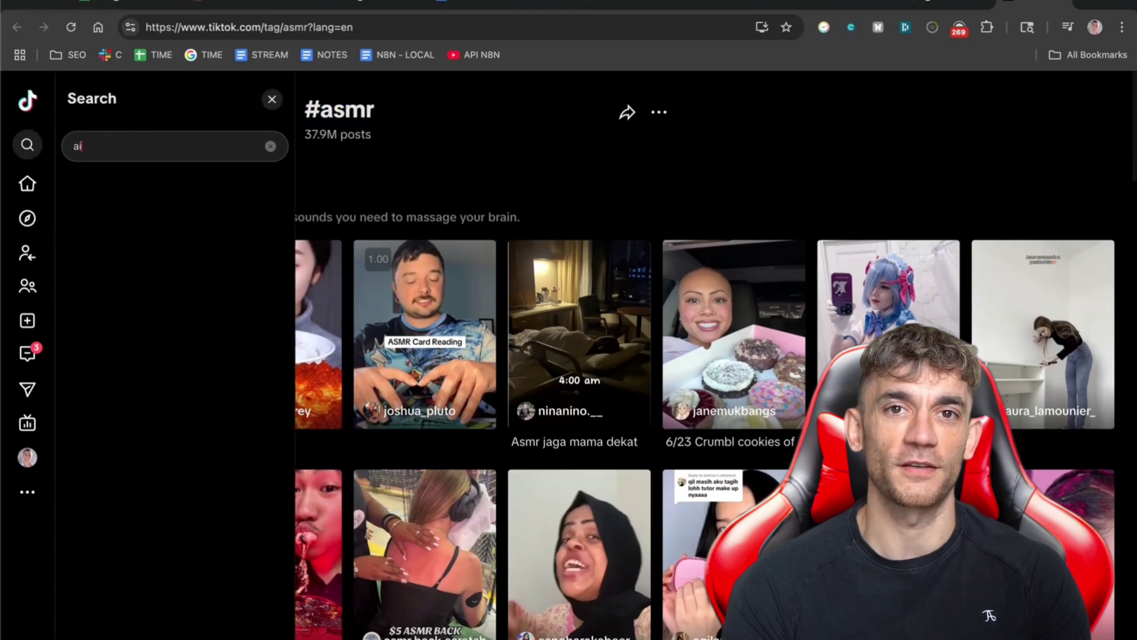
key(Return)
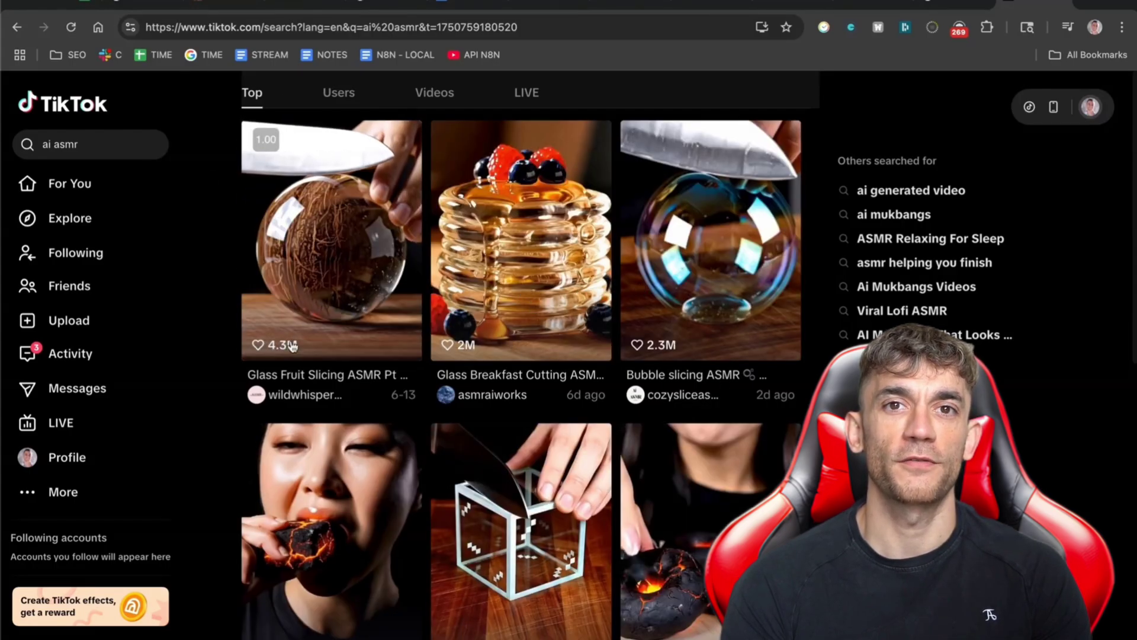
click(337, 286)
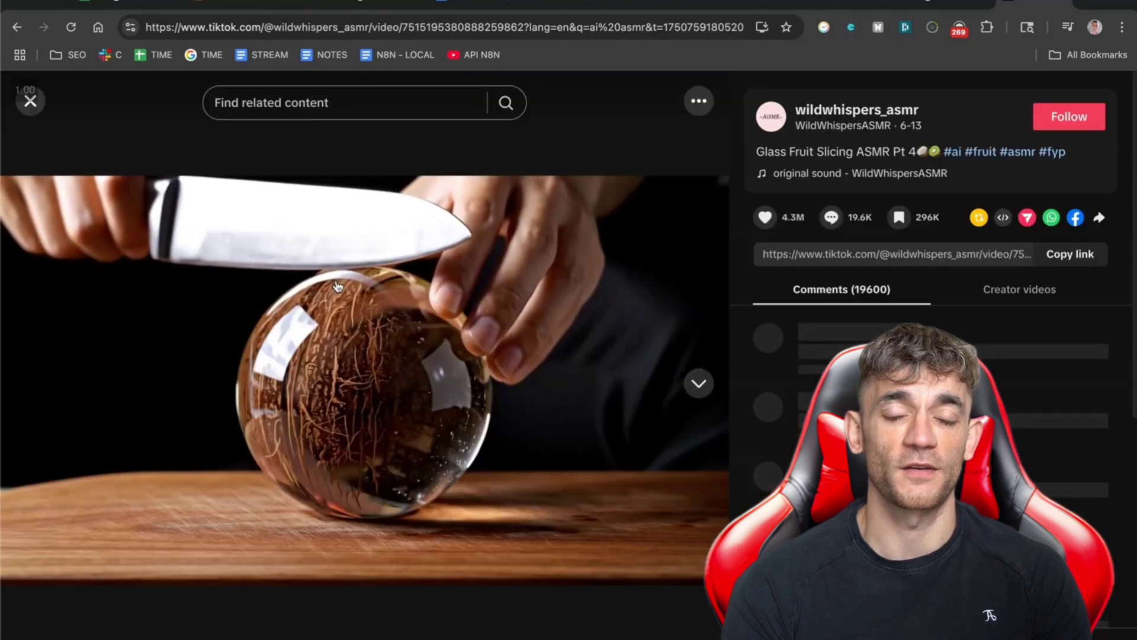
- Pause the glass fruit video at the kiwi slicing scene and look over its engagement figures and comments
right_click(891, 3)
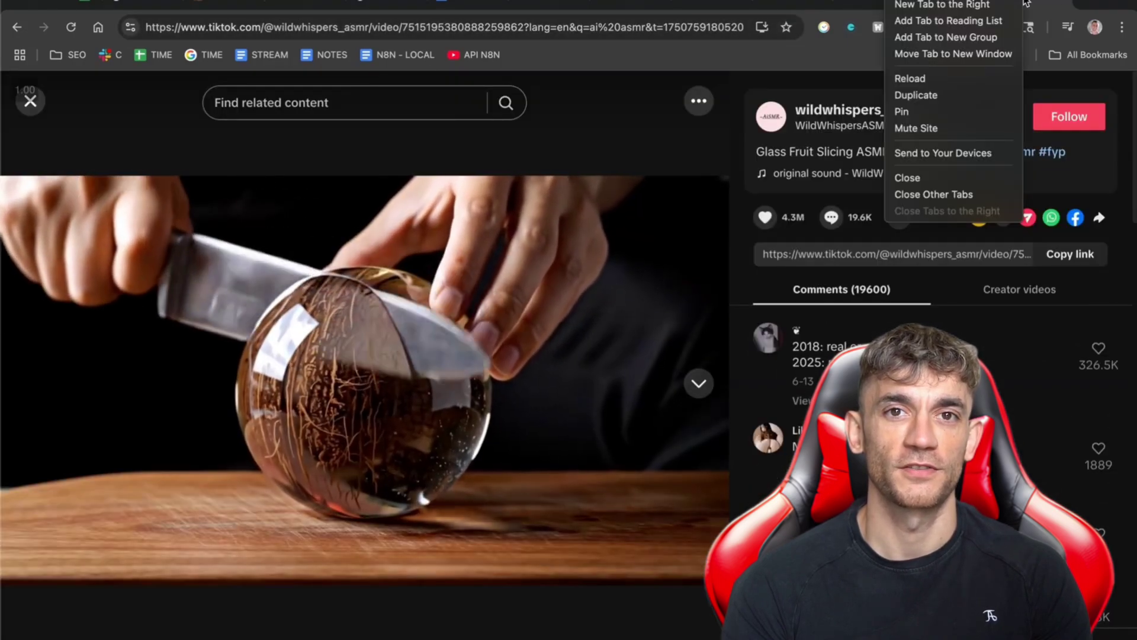
click(1044, 2)
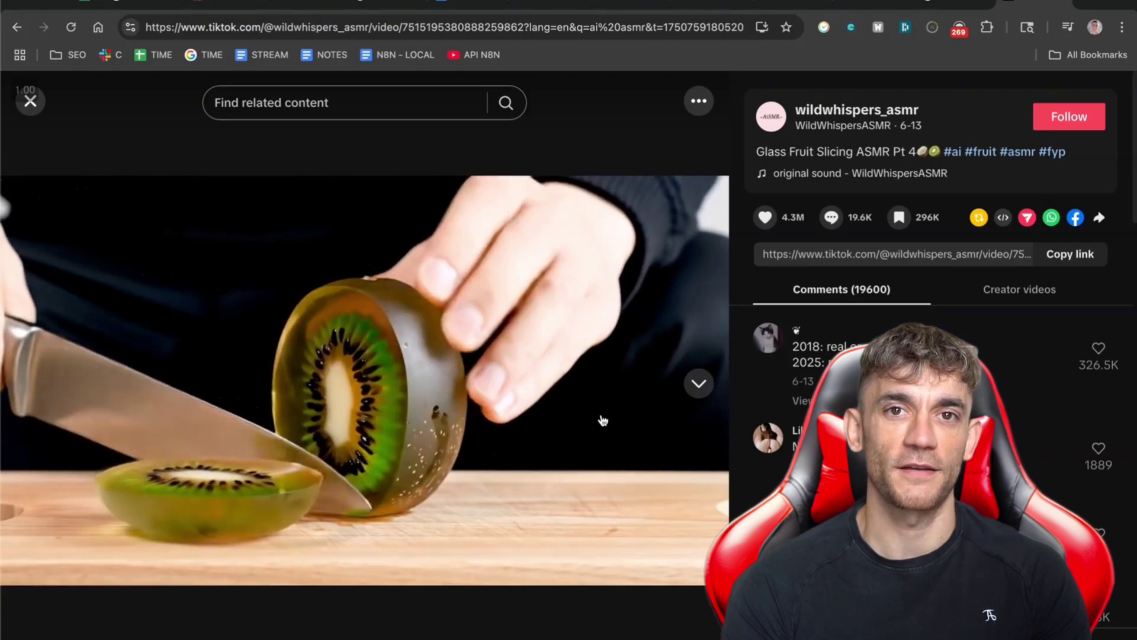
click(416, 302)
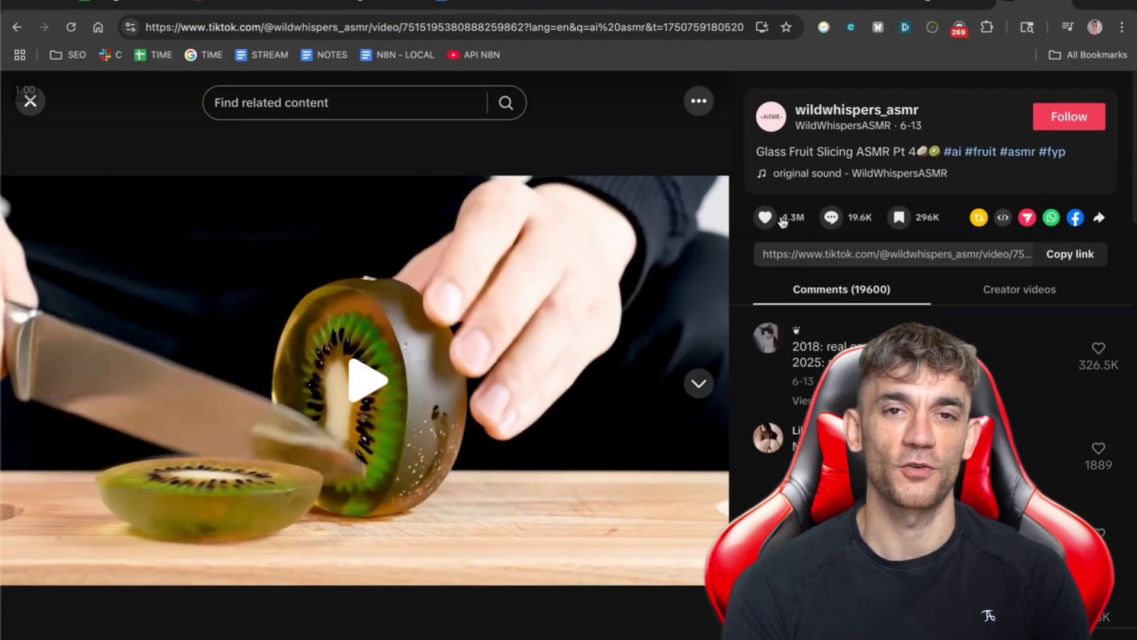
scroll(837, 230, down, 12)
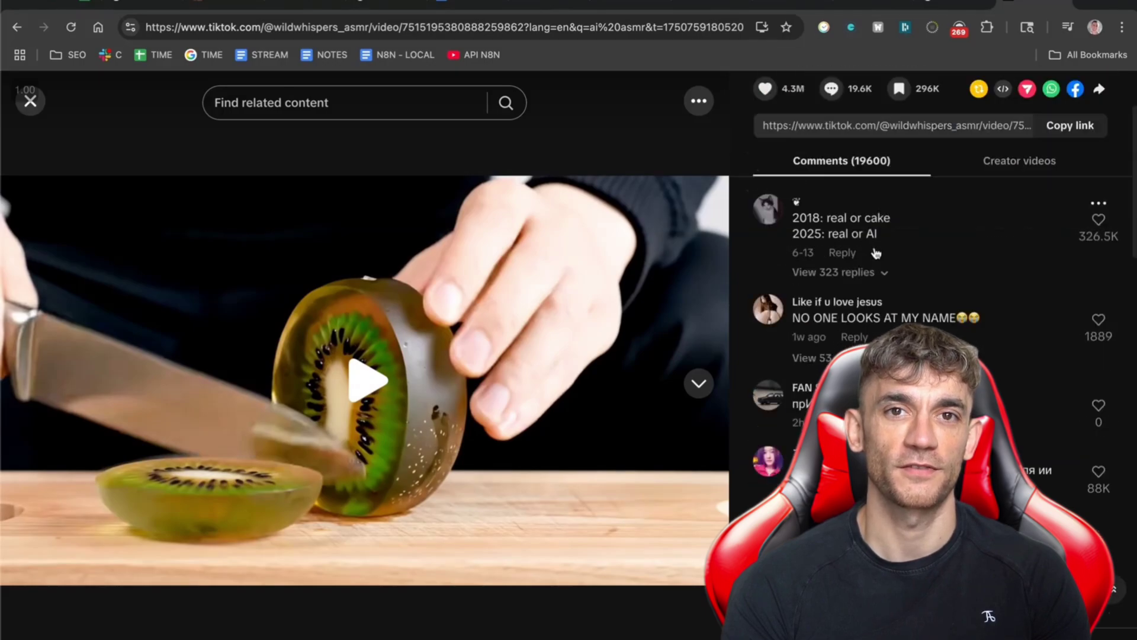
scroll(933, 296, up, 12)
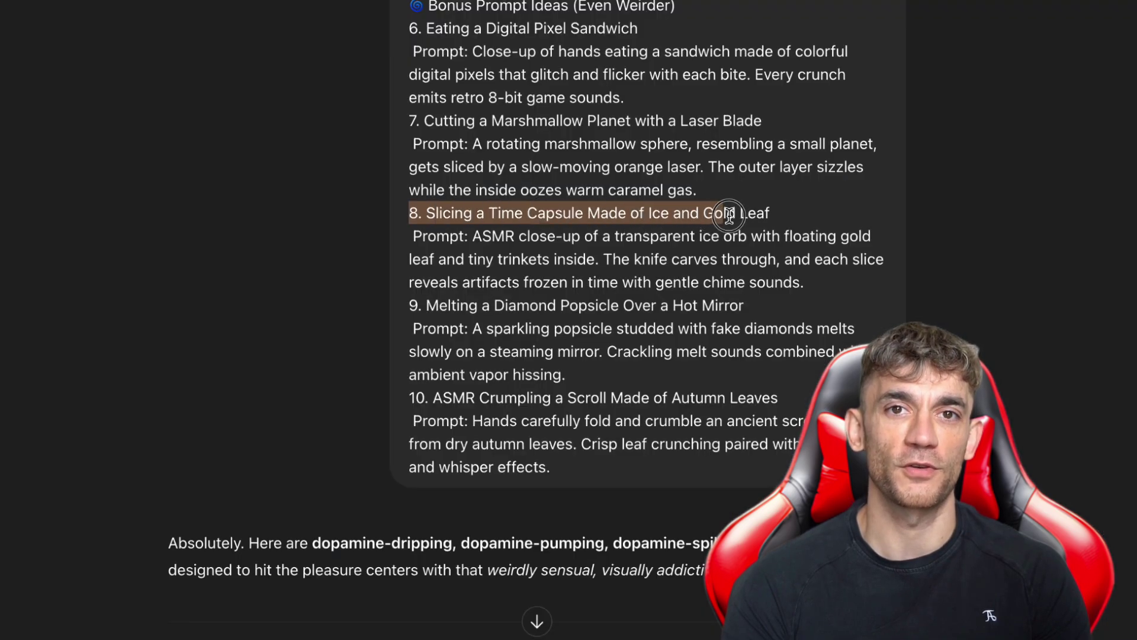
- Highlight the ice time capsule, diamond popsicle and autumn leaf scroll prompt titles in the ChatGPT conversation
drag(736, 215, 802, 215)
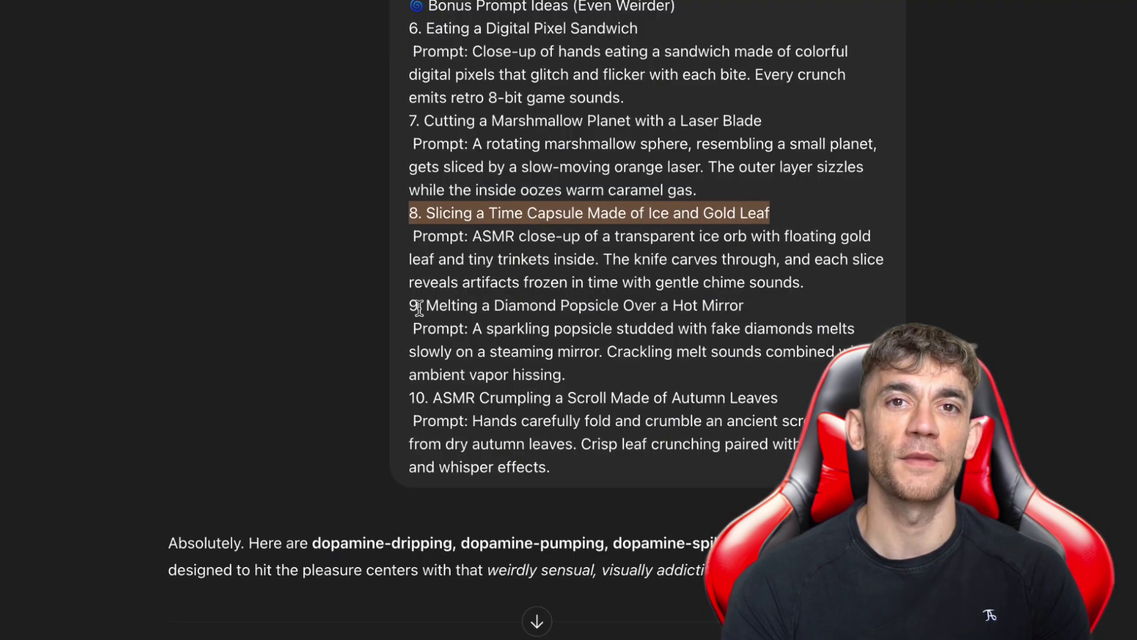
drag(403, 305, 756, 309)
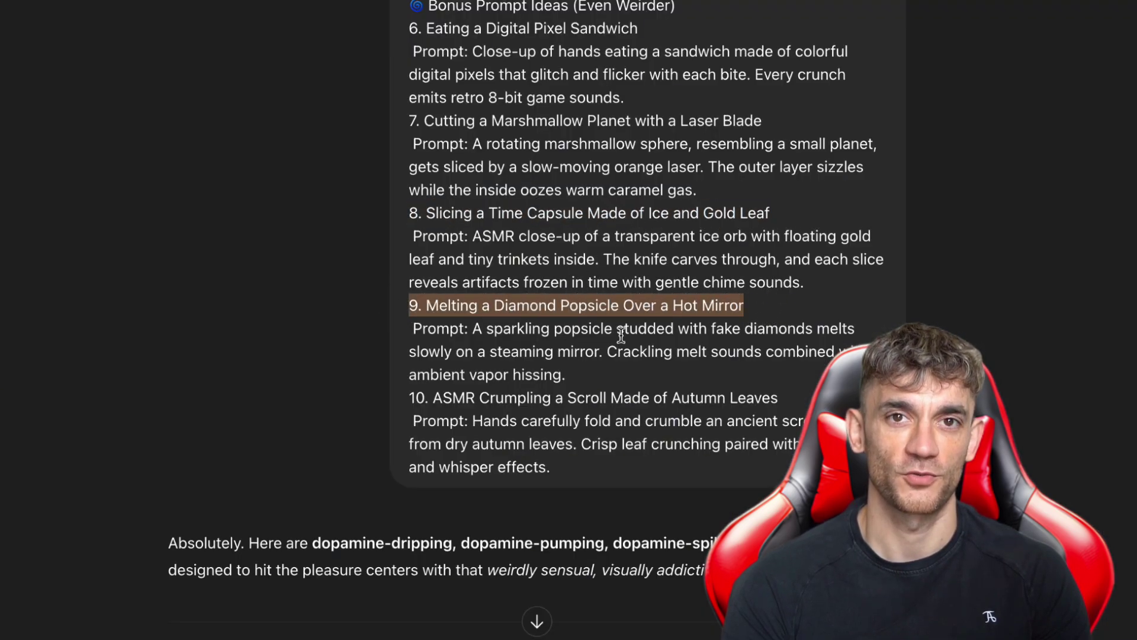
drag(409, 399, 800, 407)
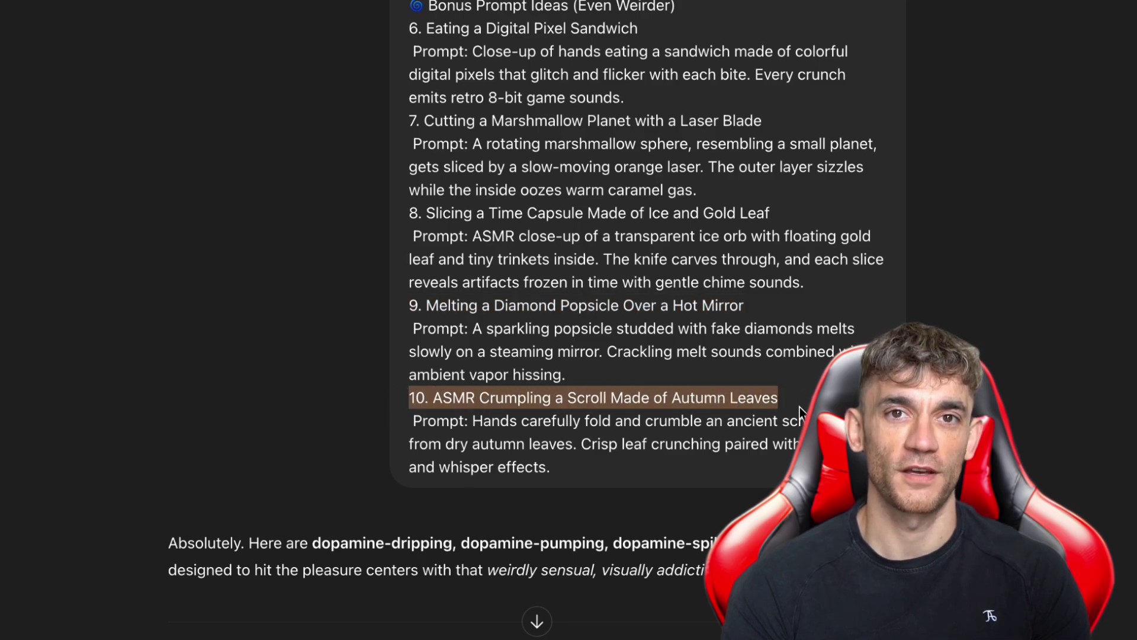
- Read through ChatGPT's generated ASMR prompts and bonus prompts, then its multi-scene answer to the uploaded image
scroll(800, 407, down, 12)
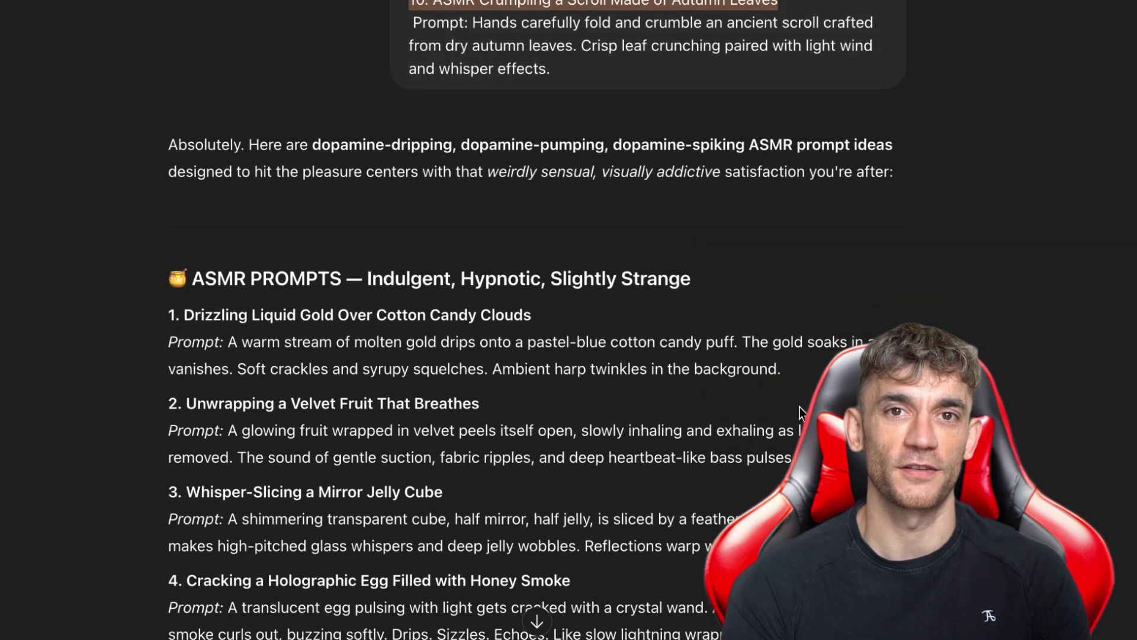
scroll(798, 406, down, 5)
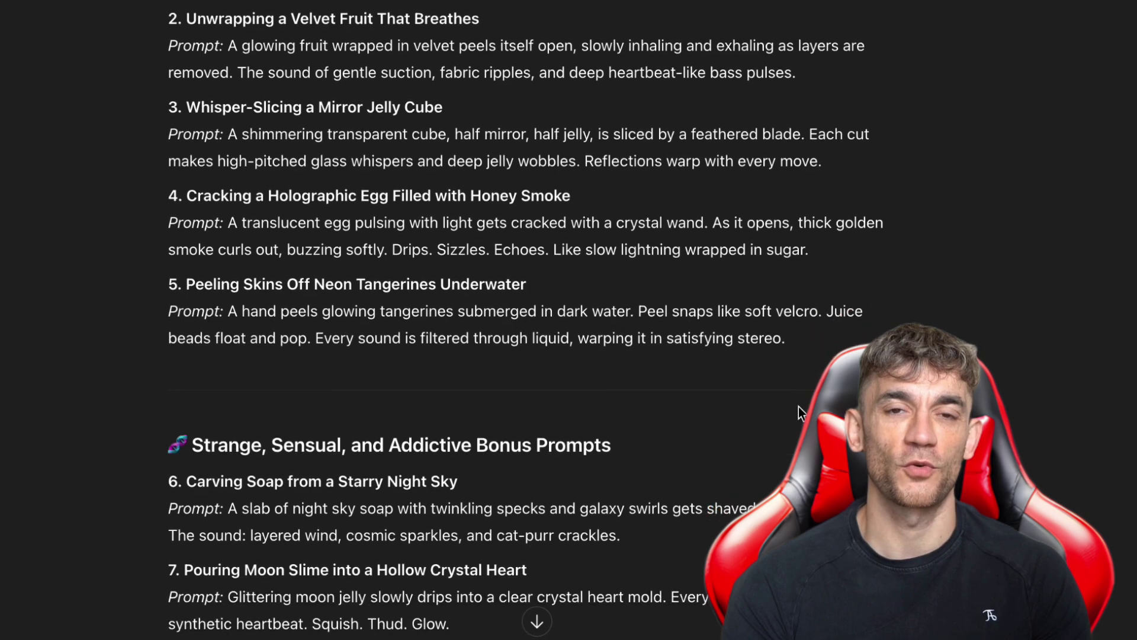
scroll(799, 406, down, 2)
scroll(798, 406, down, 3)
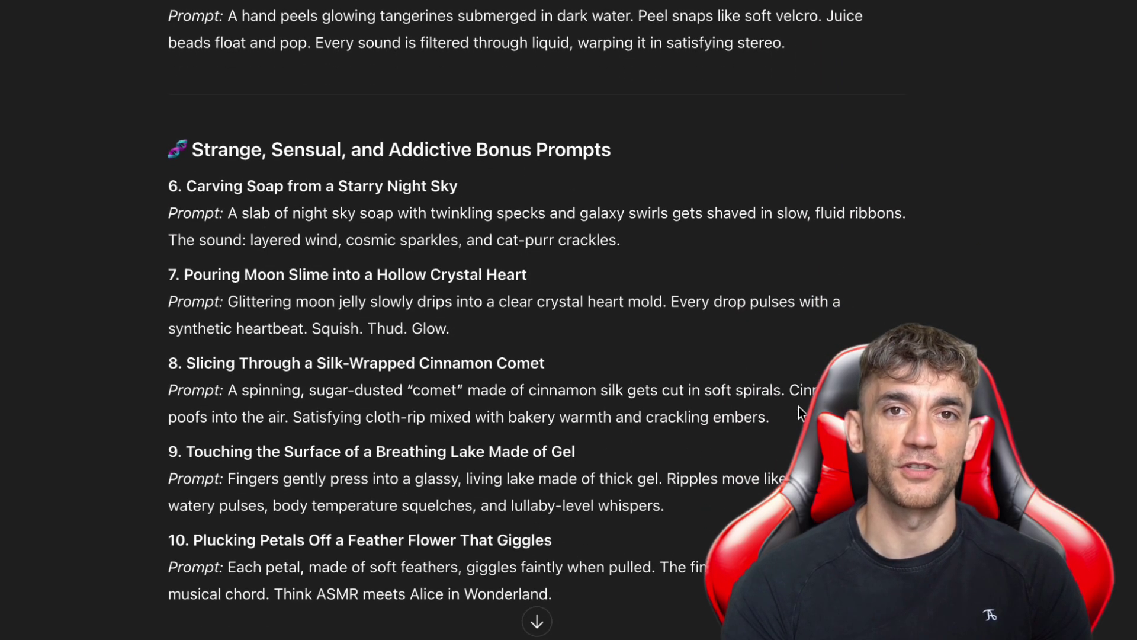
scroll(799, 406, down, 4)
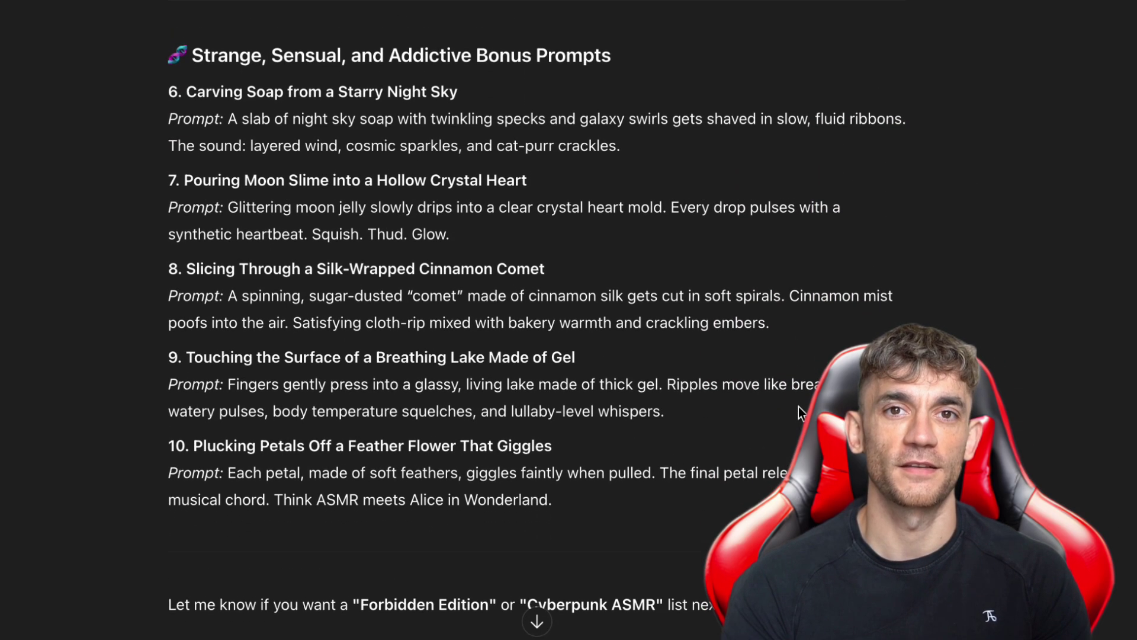
scroll(799, 406, down, 7)
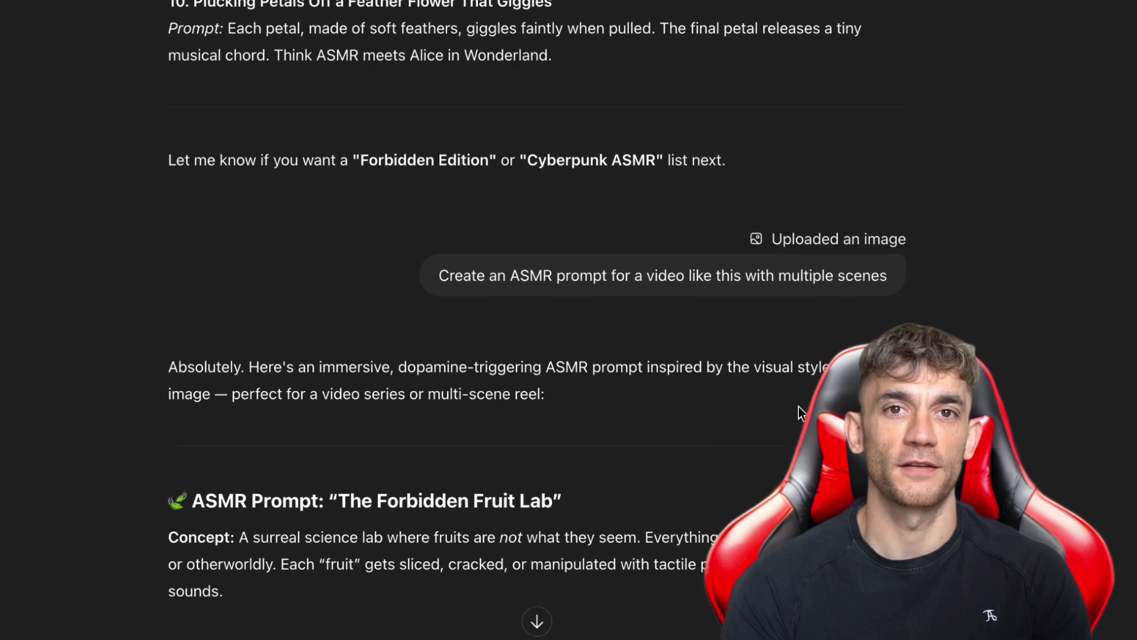
scroll(798, 406, down, 2)
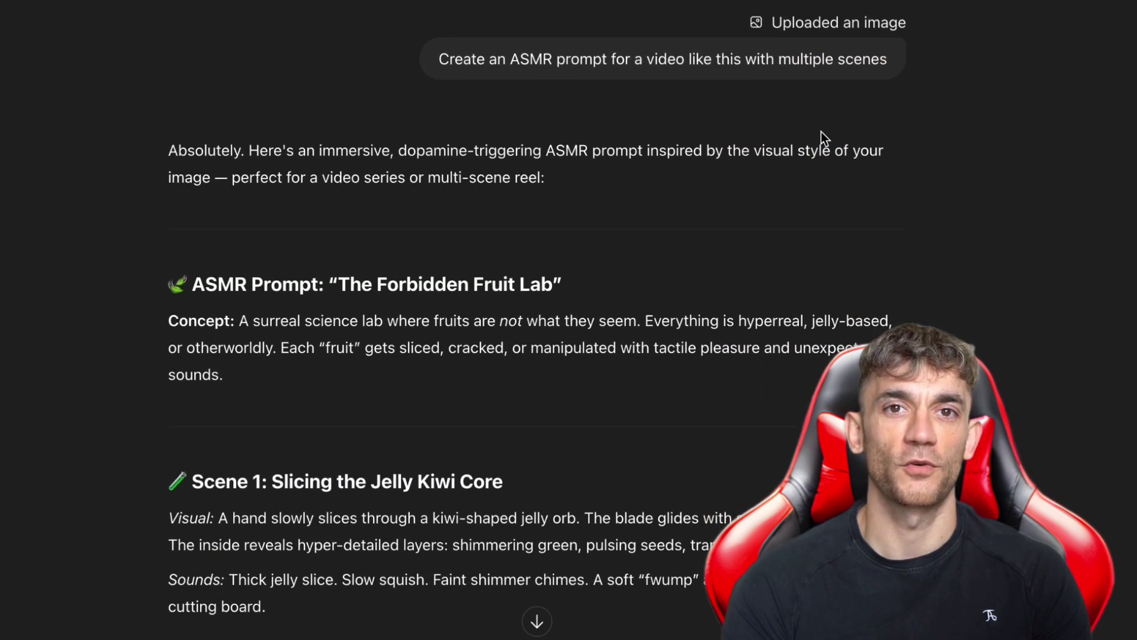
scroll(823, 136, down, 2)
scroll(823, 136, down, 2)
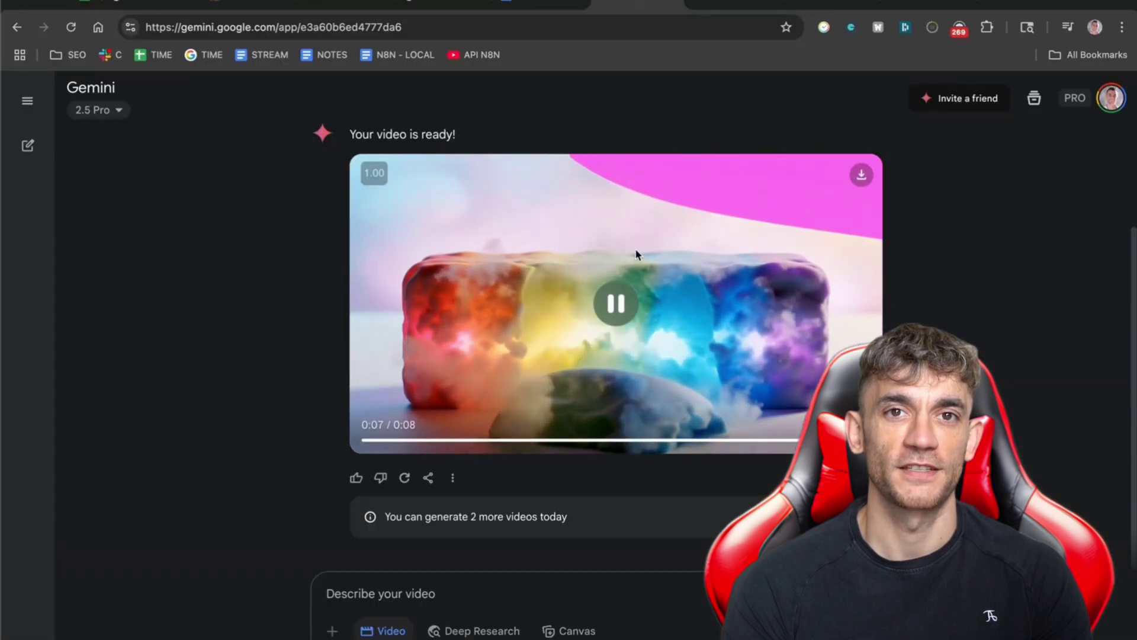
- Switch to the rainbow cloud brick chat in Gemini and pause its generated video
click(610, 305)
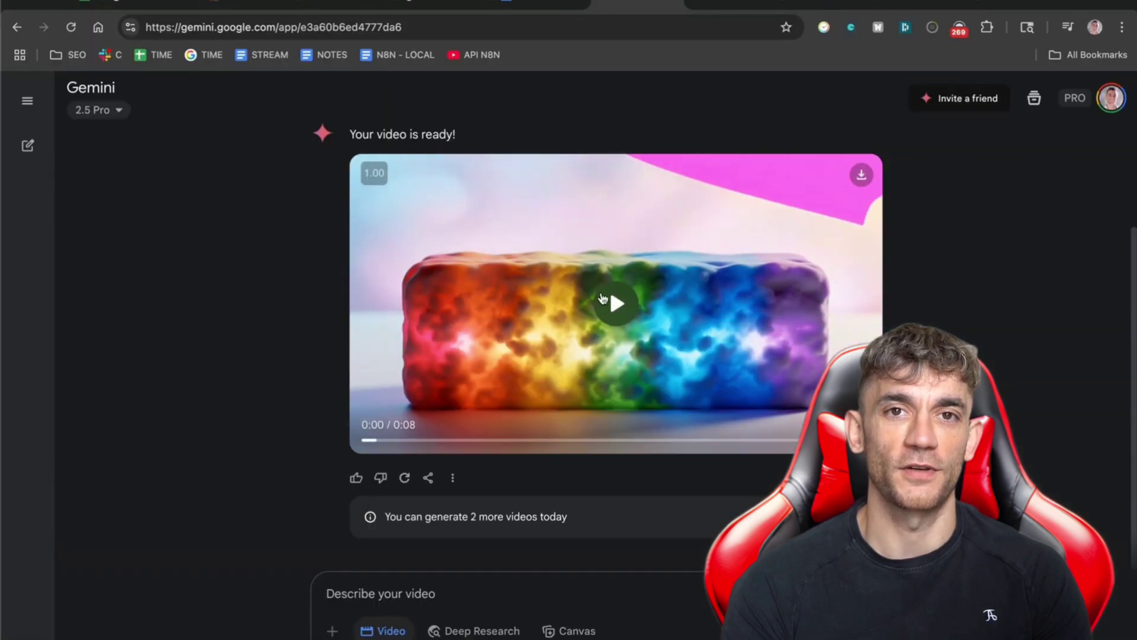
- Switch to the lava-drenched chocolate ice cream cone chat in Gemini and play its generated video
click(608, 307)
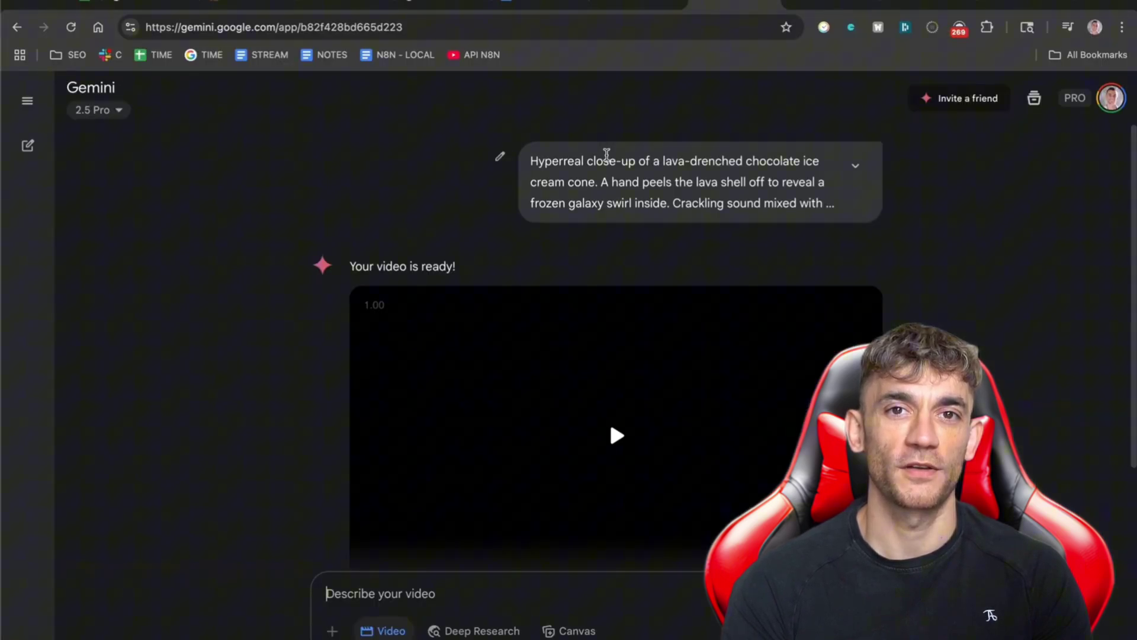
scroll(592, 356, down, 3)
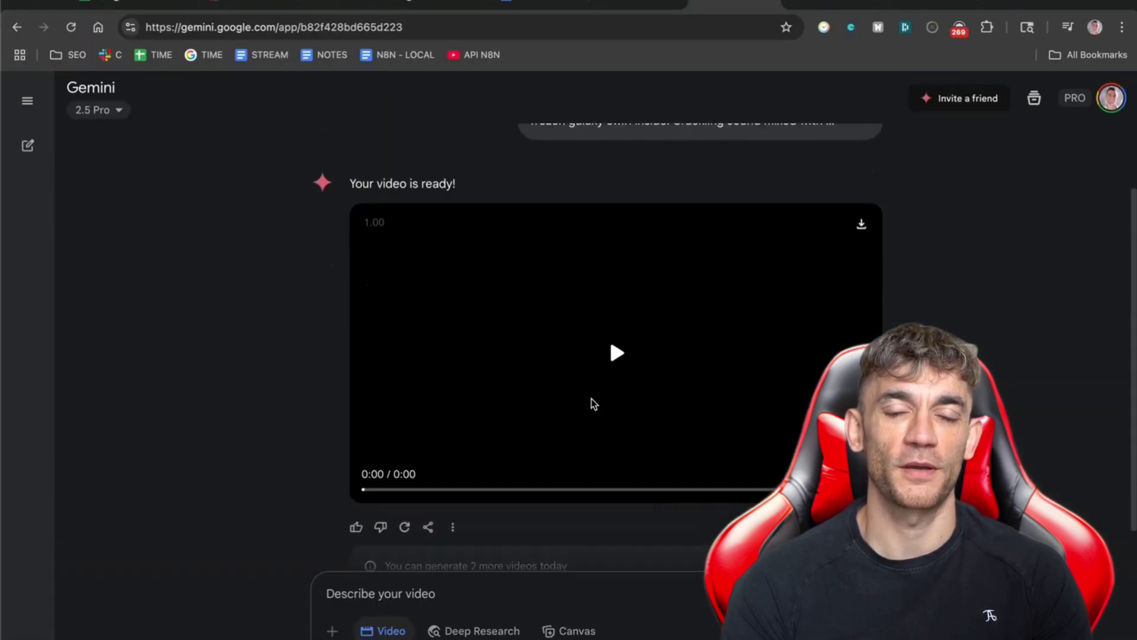
click(625, 296)
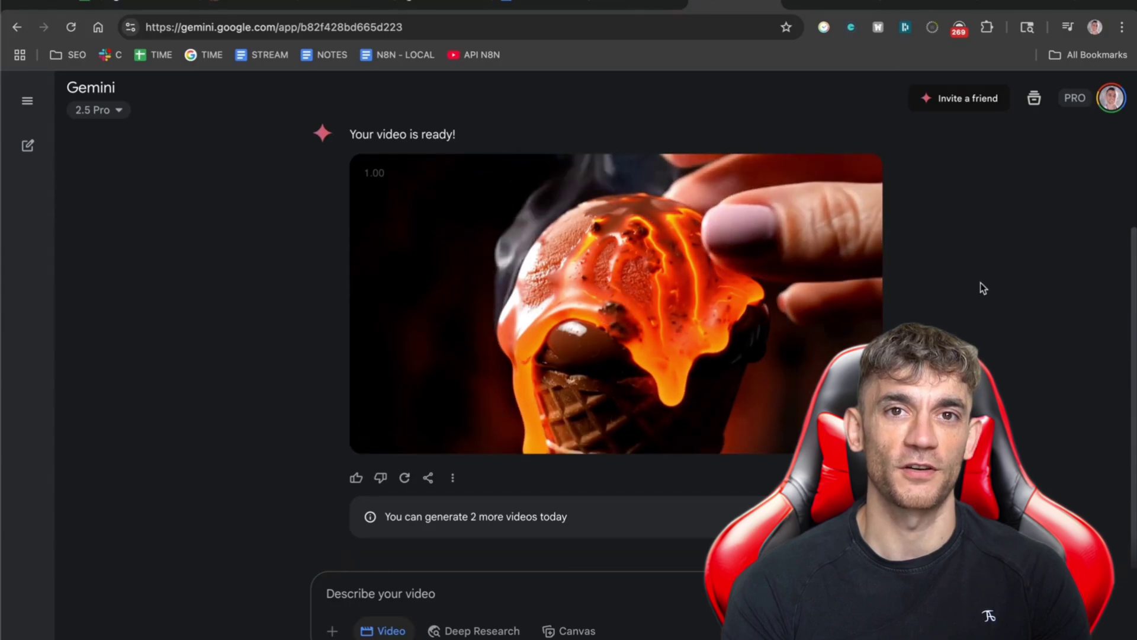
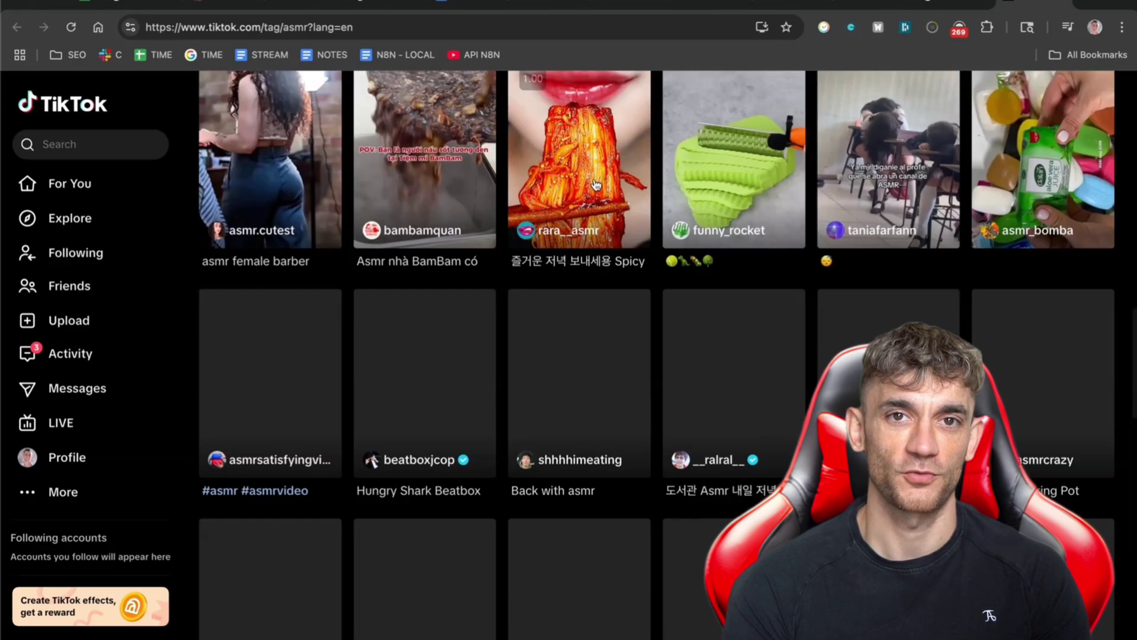
- Switch to TikTok's #asmr tag page and browse its video thumbnails back up to the hashtag heading
scroll(597, 281, down, 1)
scroll(597, 280, up, 7)
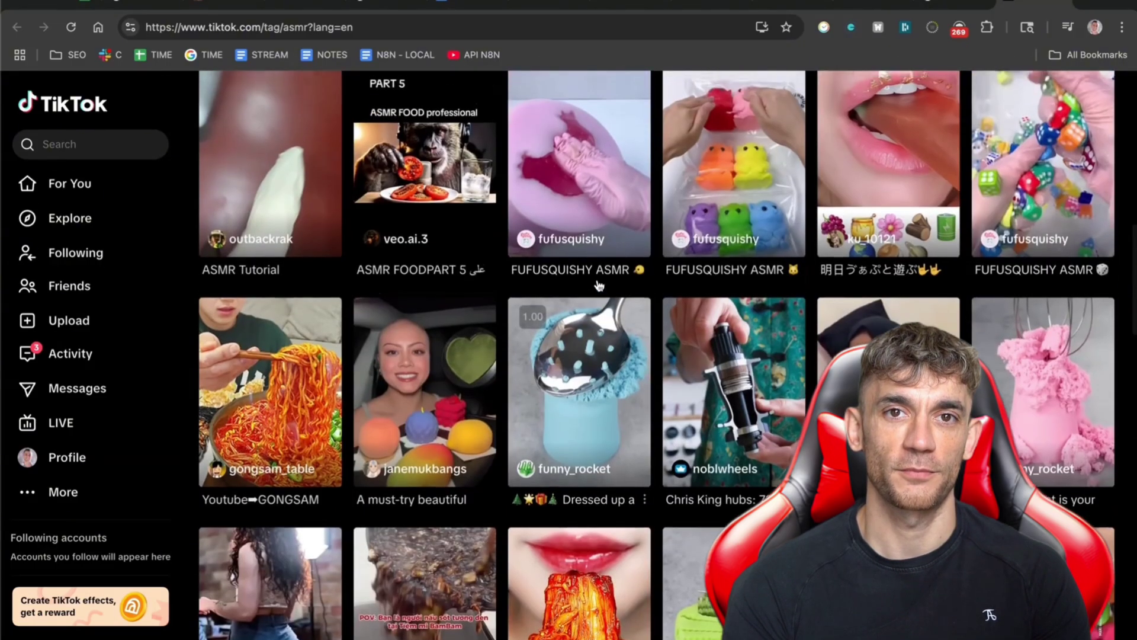
scroll(598, 325, up, 5)
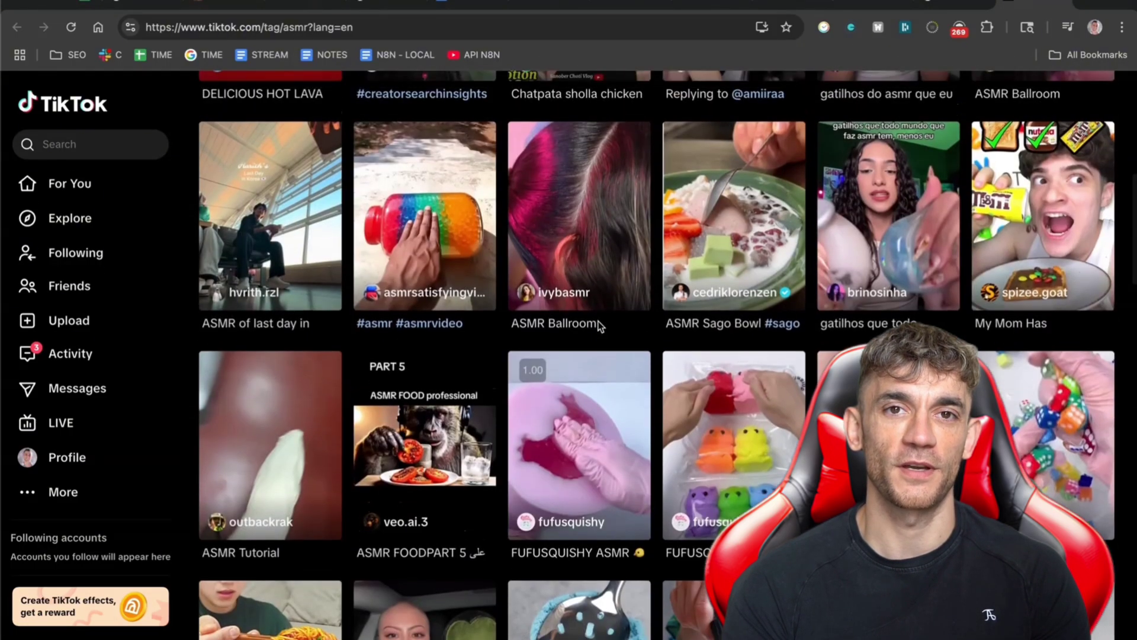
scroll(519, 404, up, 10)
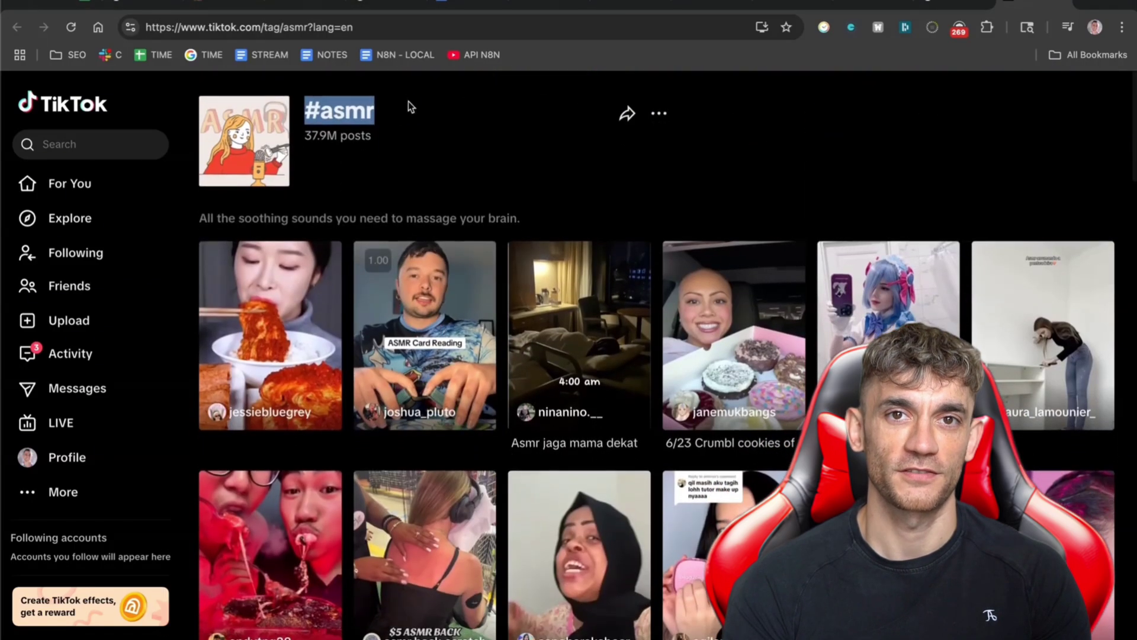
- Search TikTok for "ai asmr" and open the Glass Fruit Slicing ASMR Pt 4 video
click(120, 146)
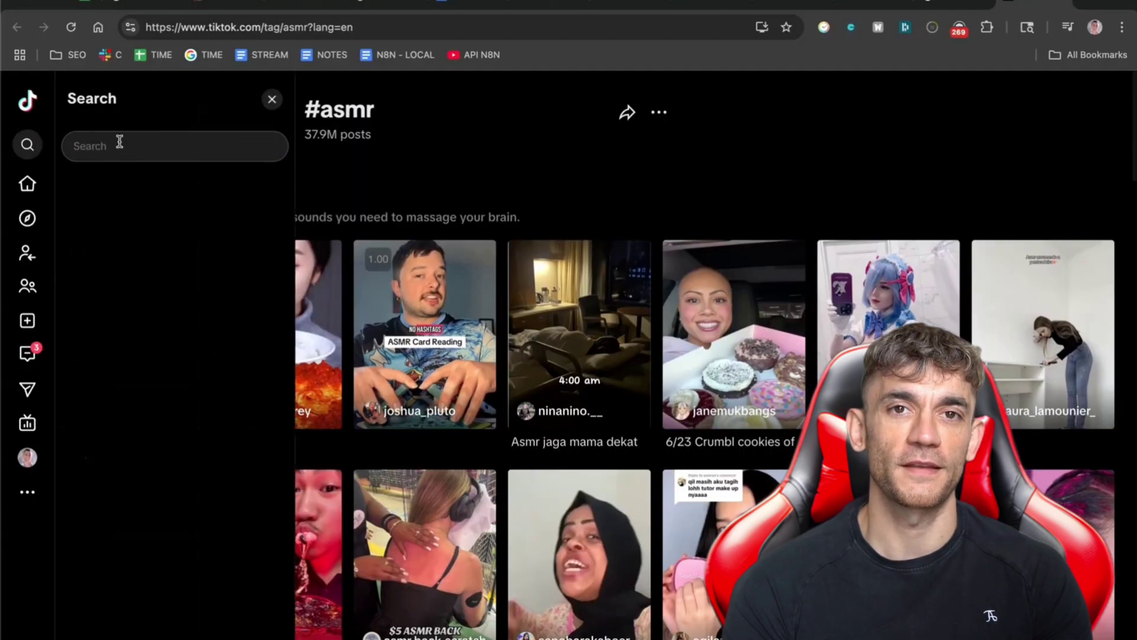
text(mr)
key(Return)
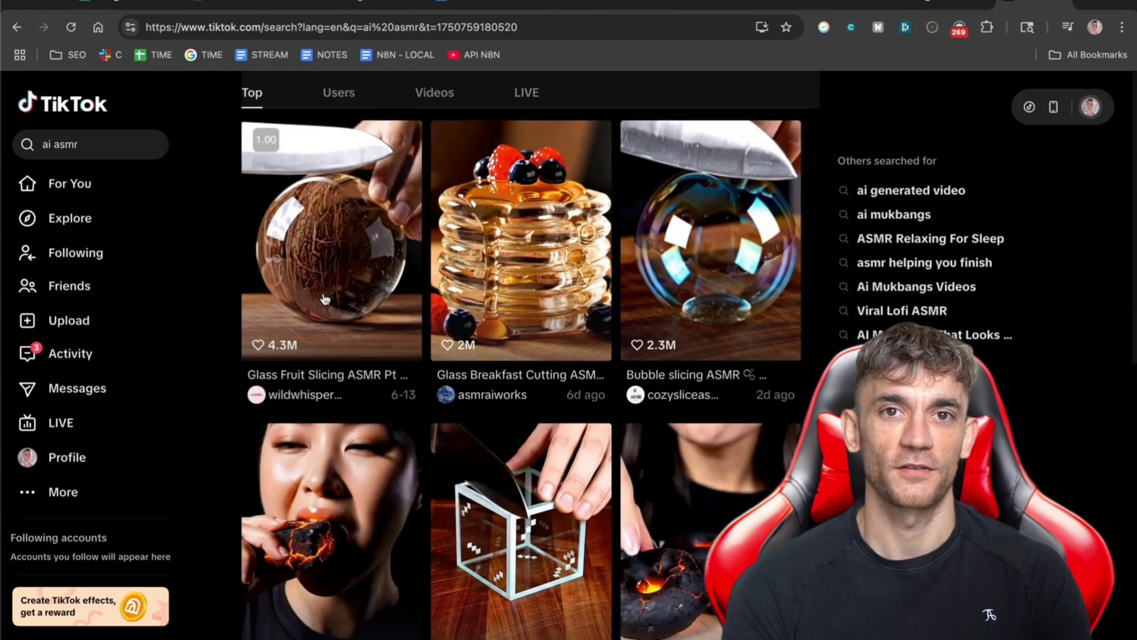
click(299, 362)
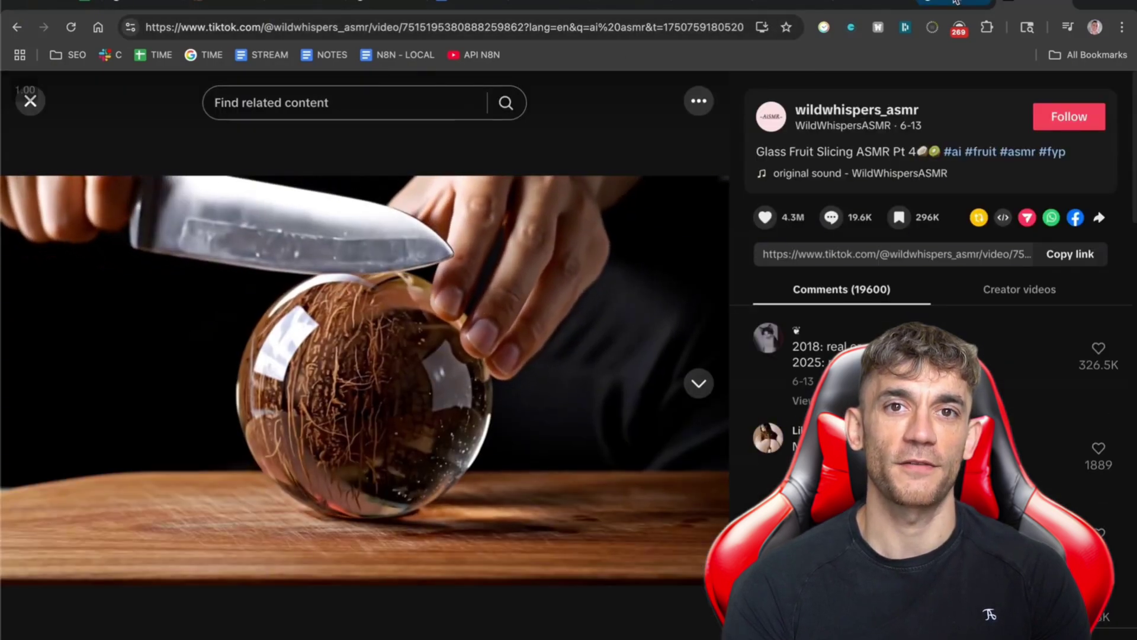
- Pause the glass fruit slicing video at the kiwi and skim through its comments
right_click(1028, 3)
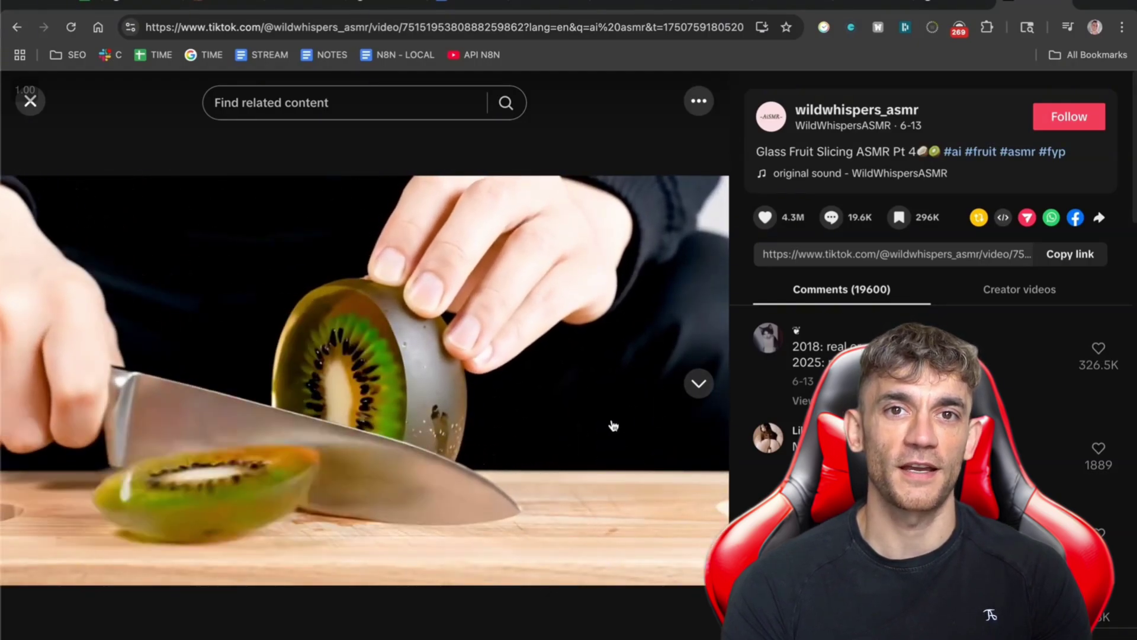
click(326, 401)
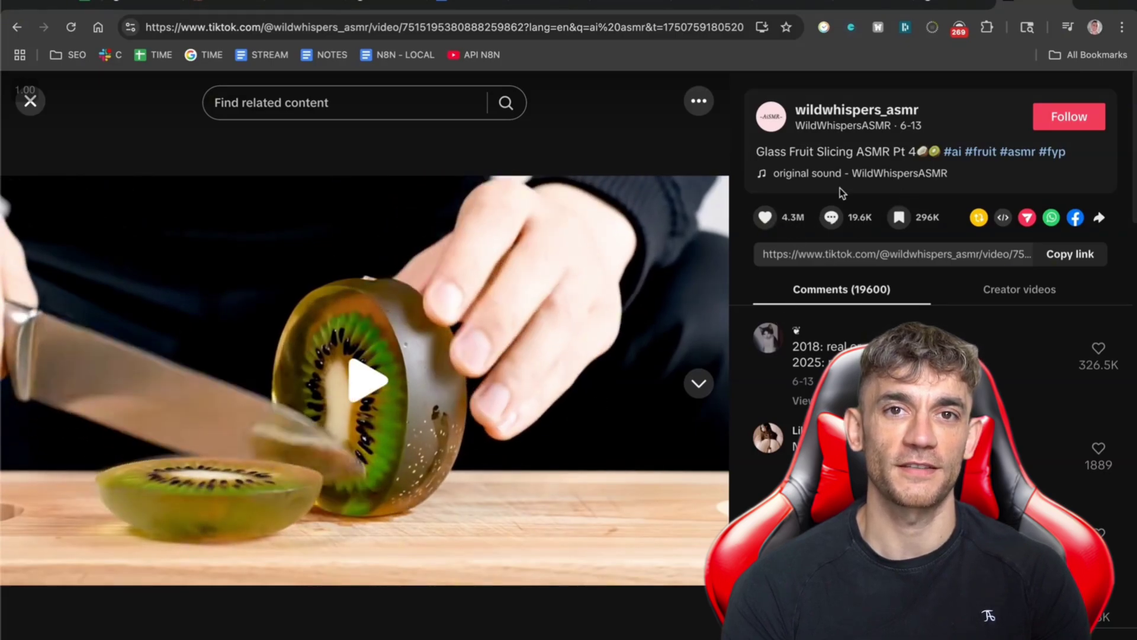
scroll(875, 247, down, 10)
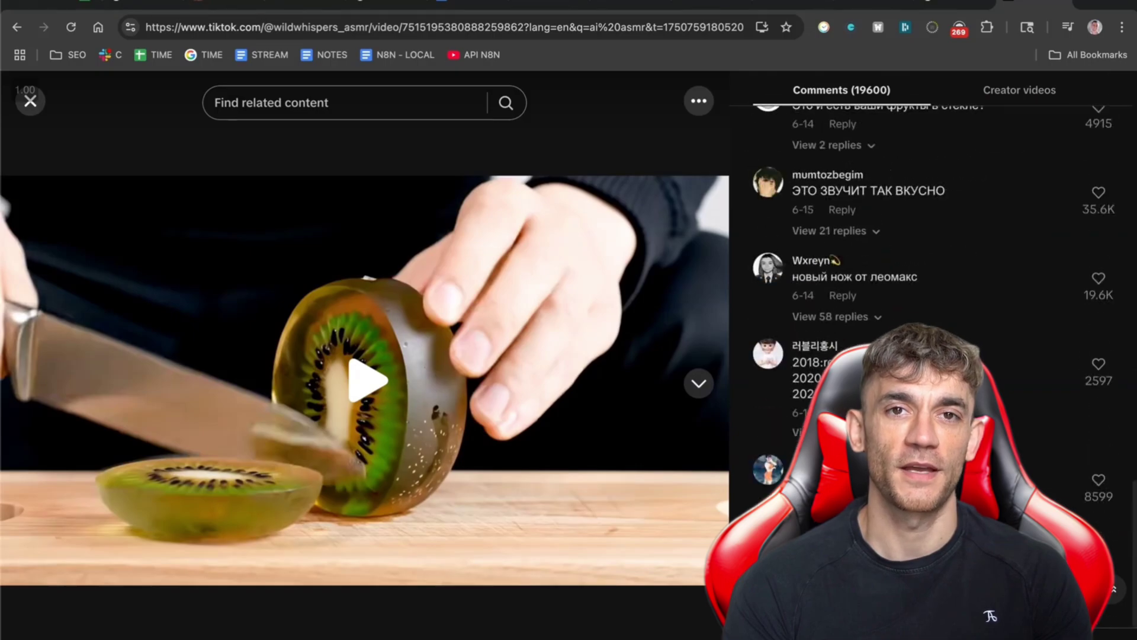
scroll(875, 247, up, 10)
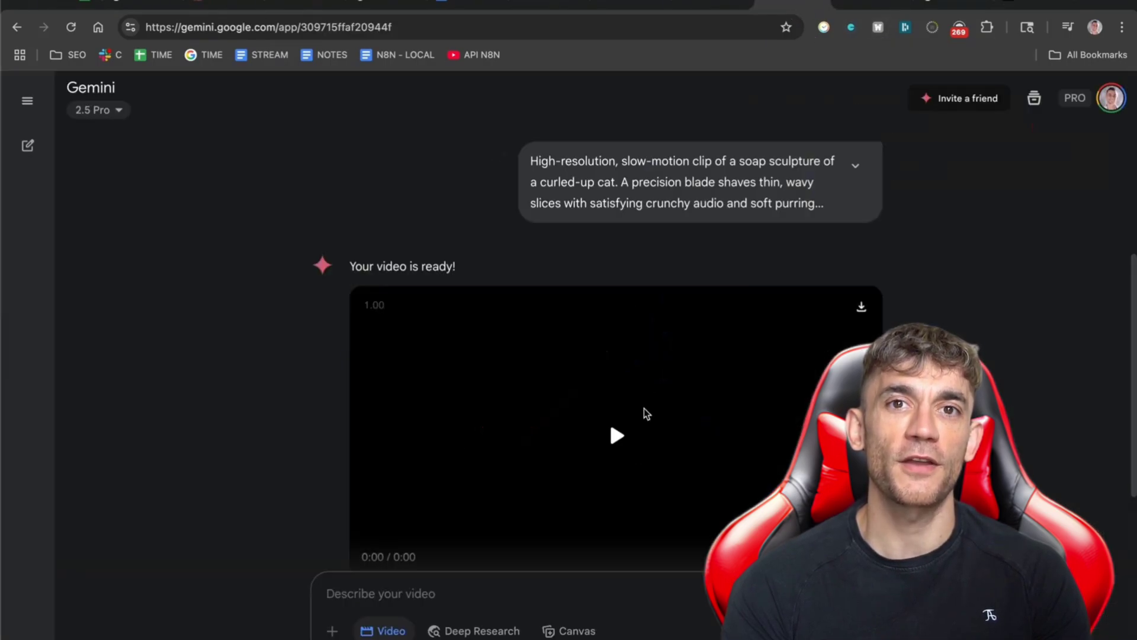
- Play the curled-up cat soap sculpture video in Gemini and check the response in the moon cake chat
scroll(645, 414, down, 2)
click(637, 302)
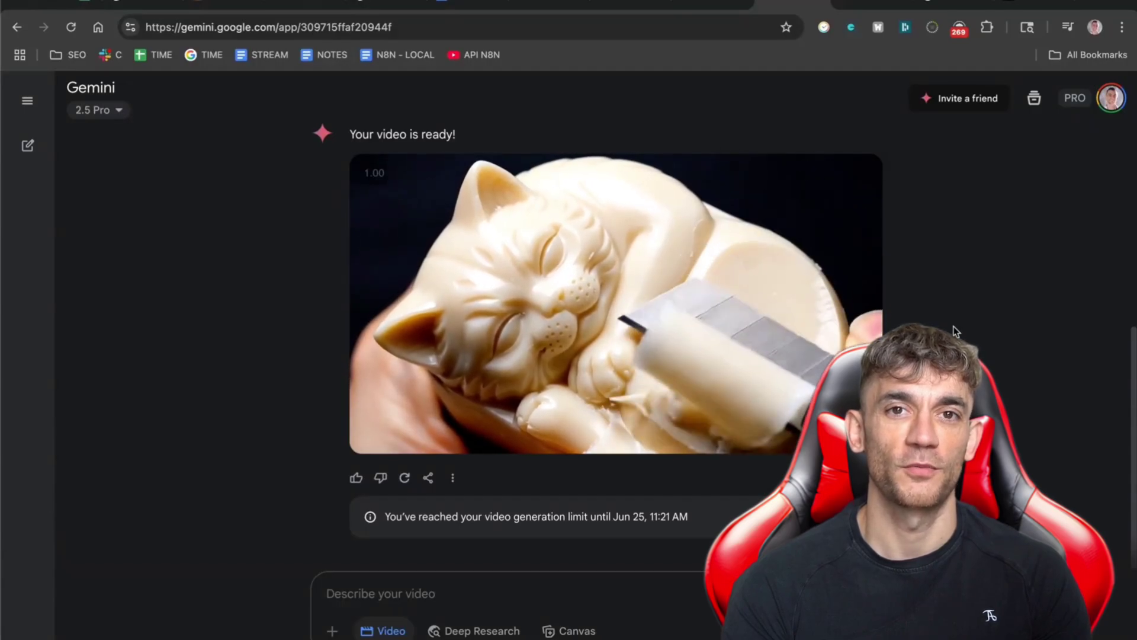
click(853, 3)
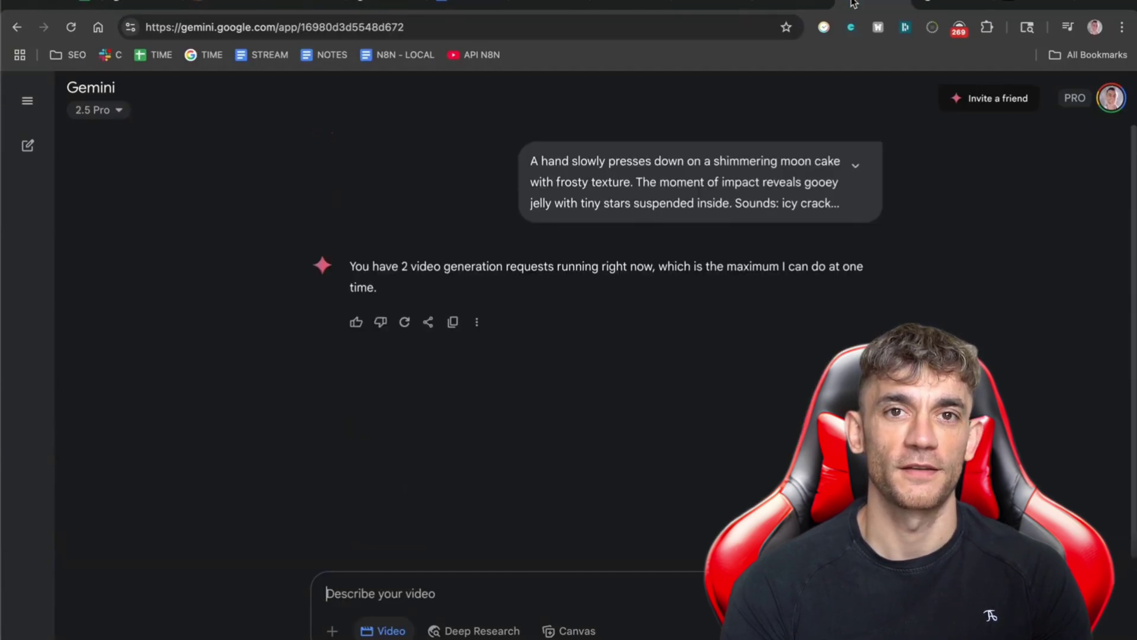
- Switch to the translucent crystal egg chat in Gemini, then play its video and pause it at 0:01
click(746, 5)
click(711, 5)
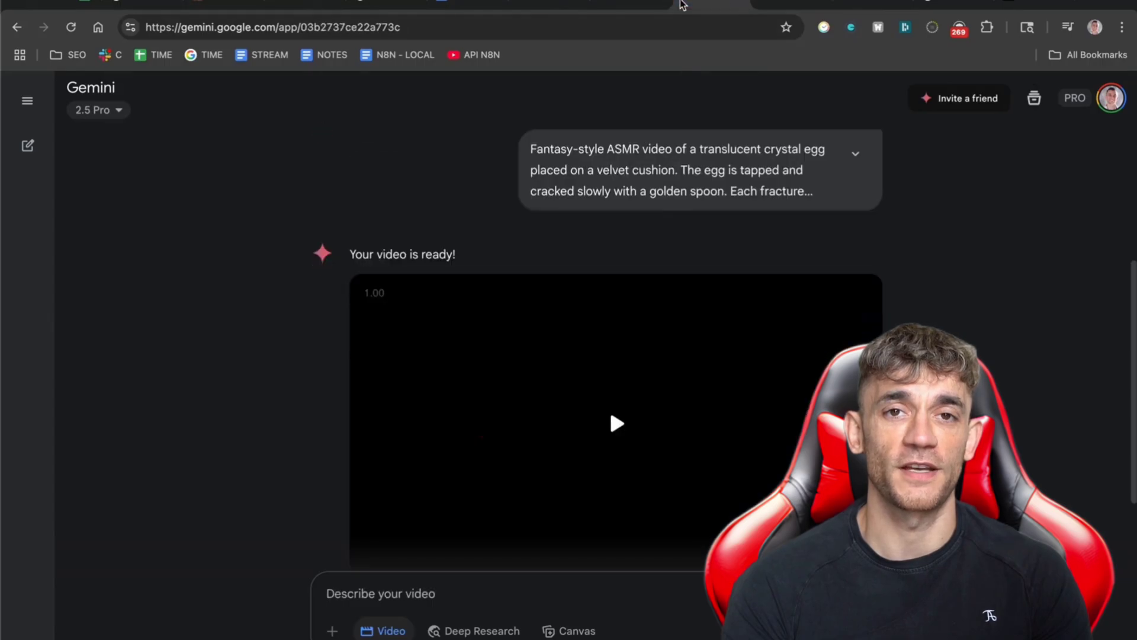
click(610, 408)
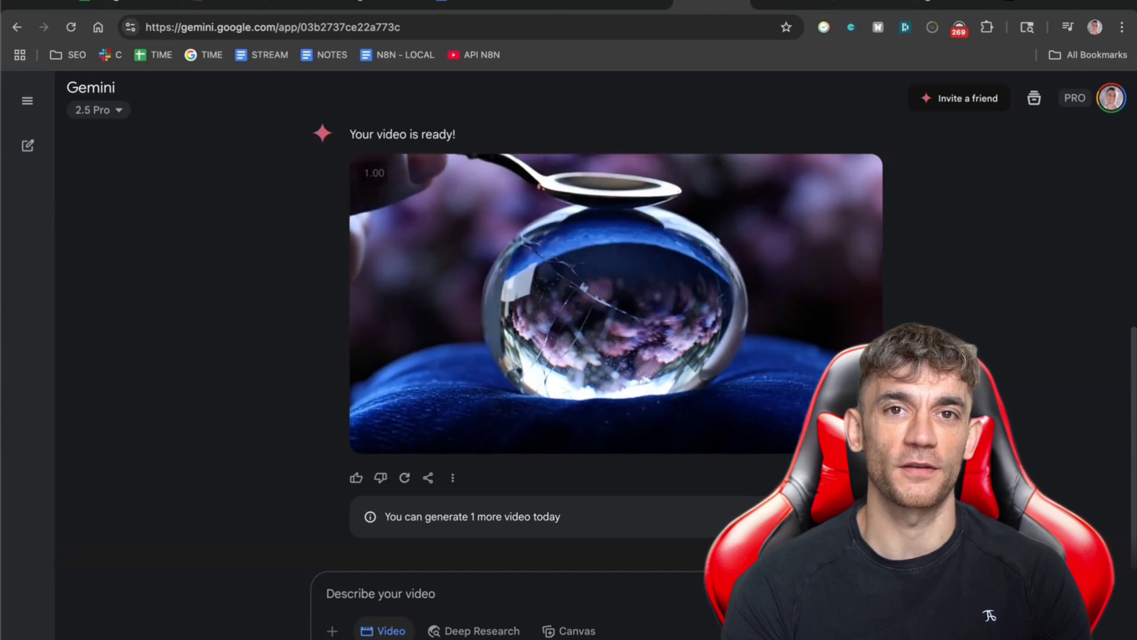
click(411, 221)
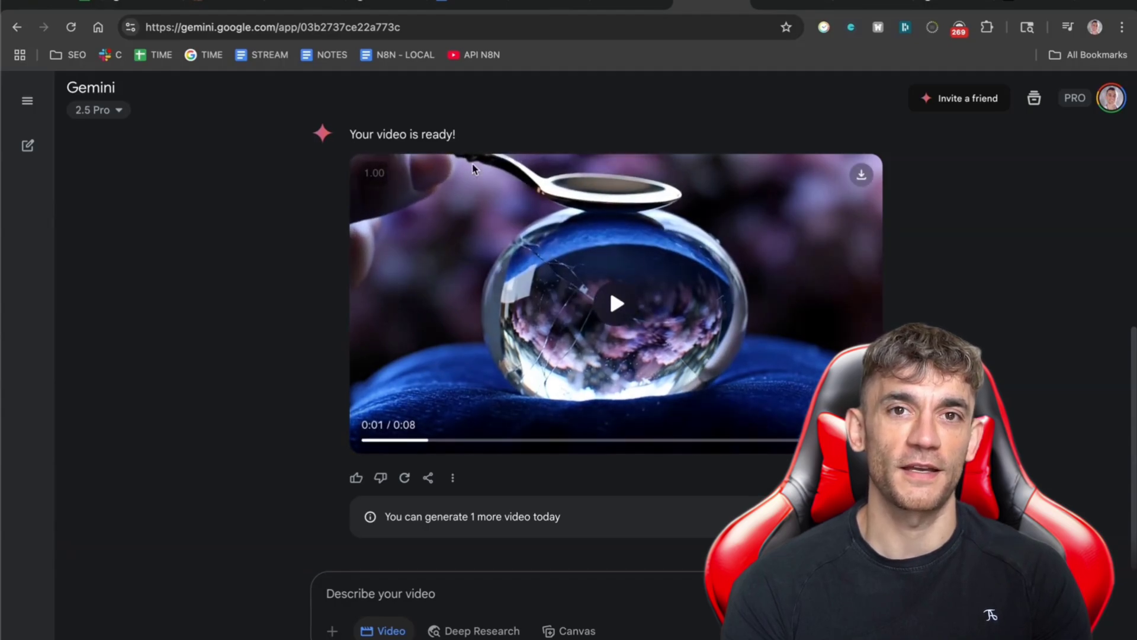
- Open the n8n workflows overview in a new browser tab
key(ctrl+t)
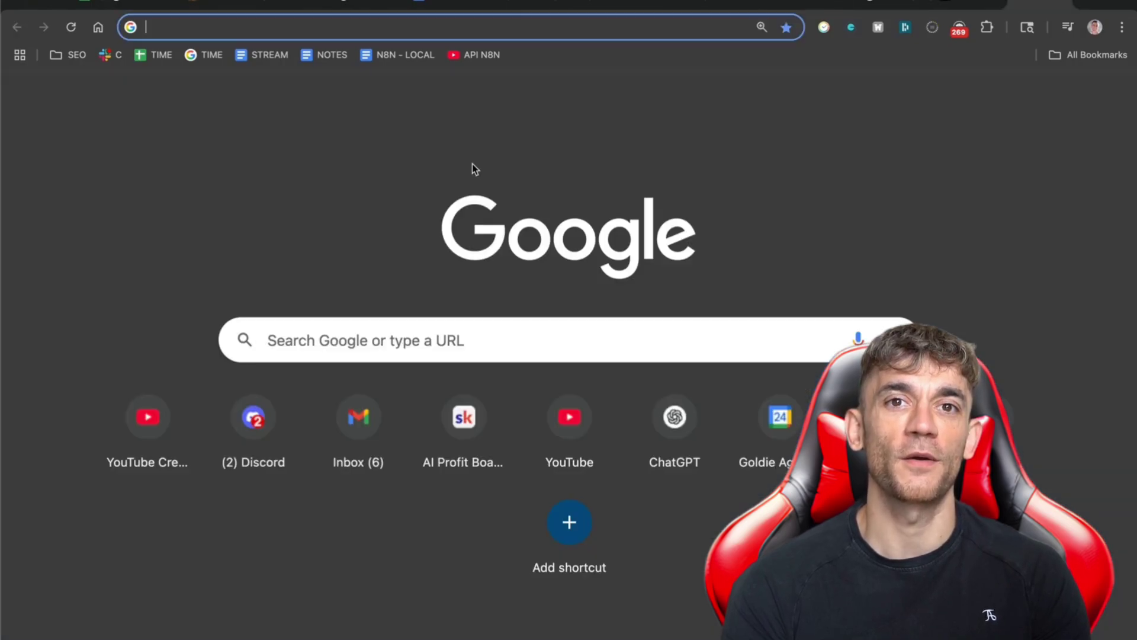
text(new work)
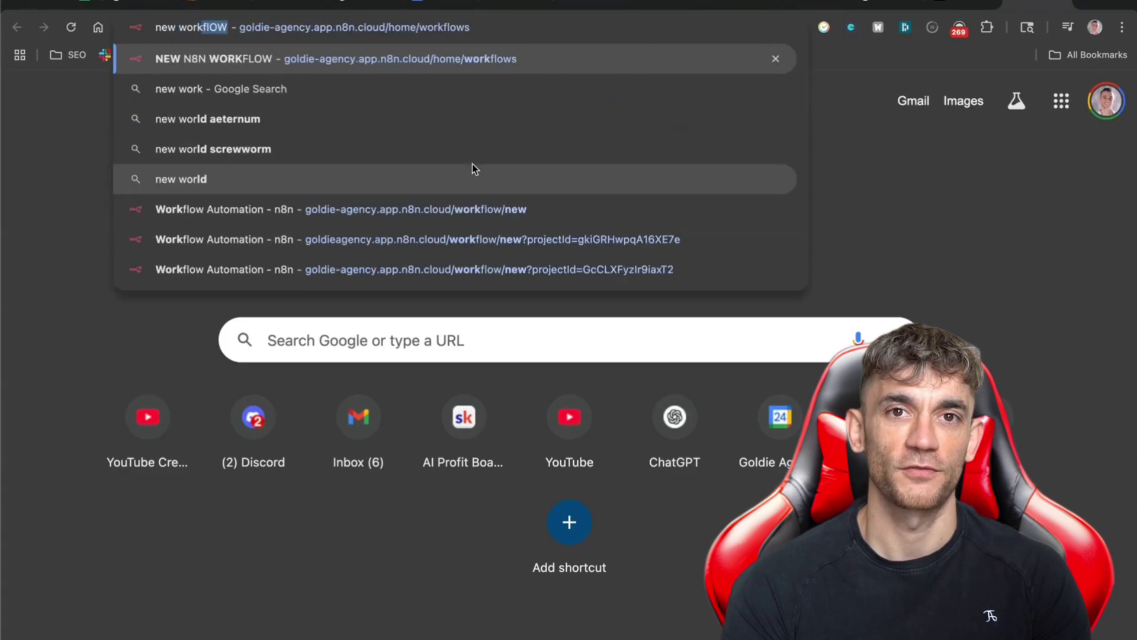
key(Return)
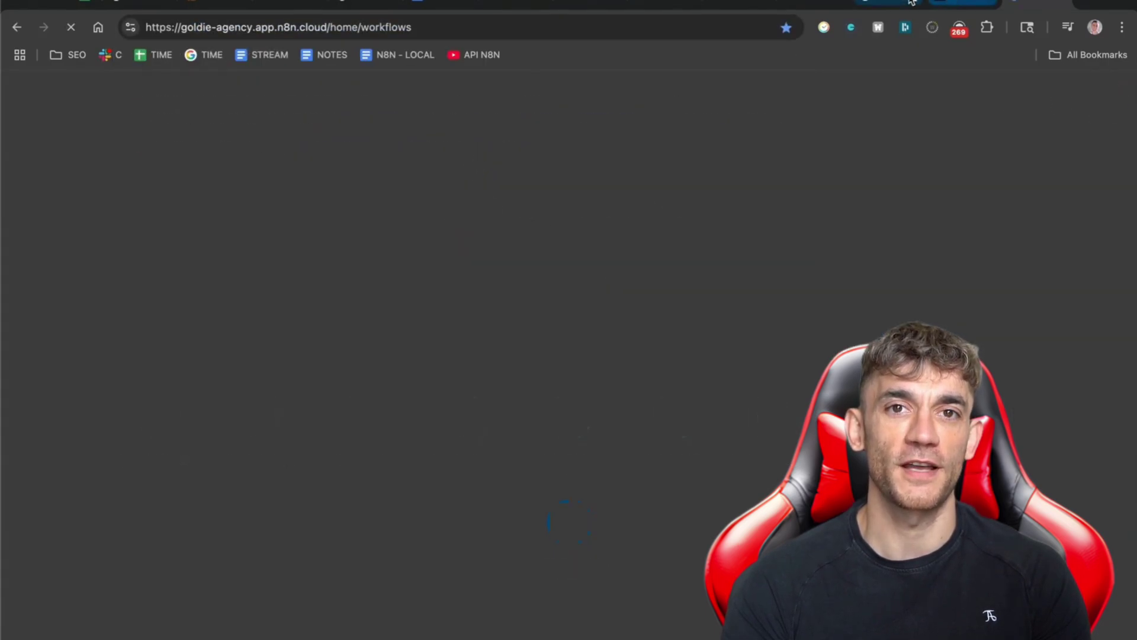
- Open the AI Profit Boardroom community on Skool in a new browser tab and show its Classroom courses
key(ctrl+t)
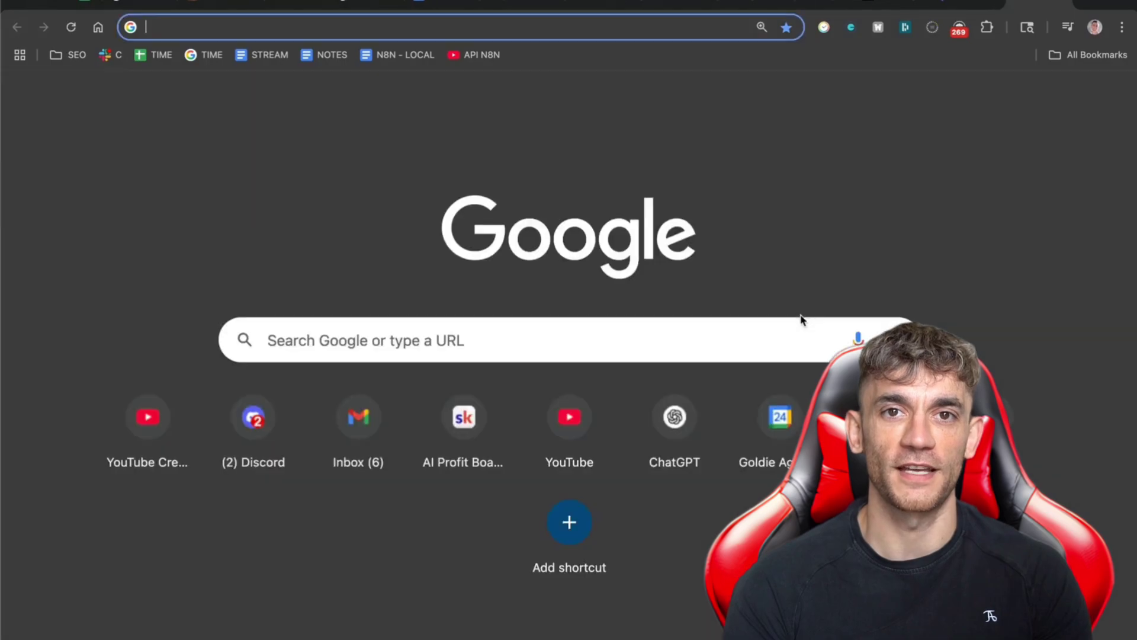
text(ai pro)
key(Return)
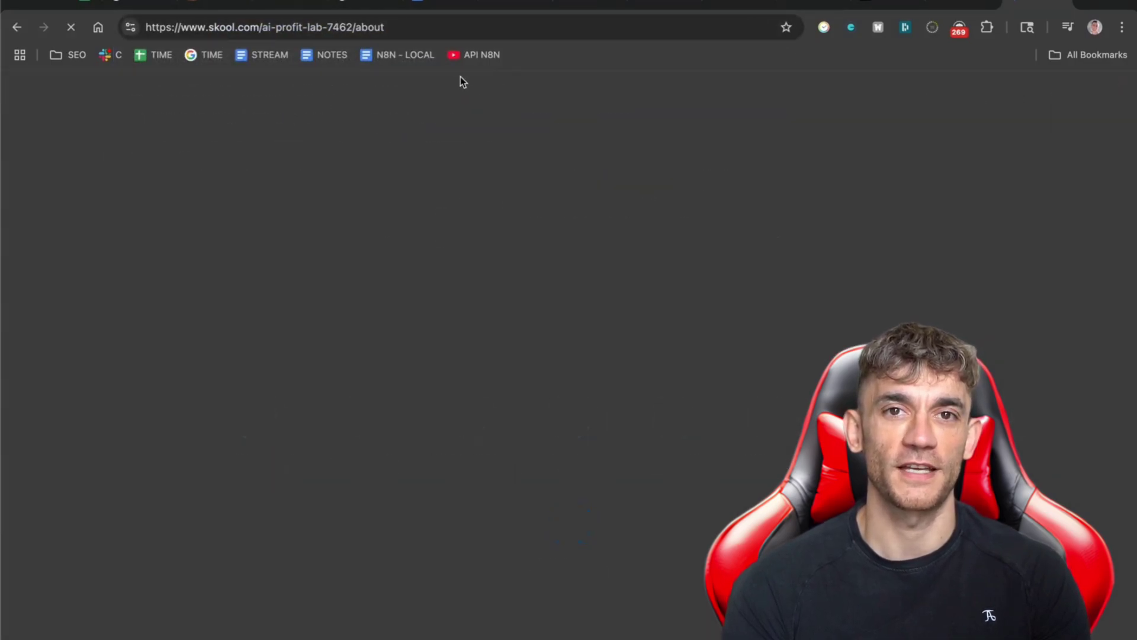
key(ctrl+shift+Tab)
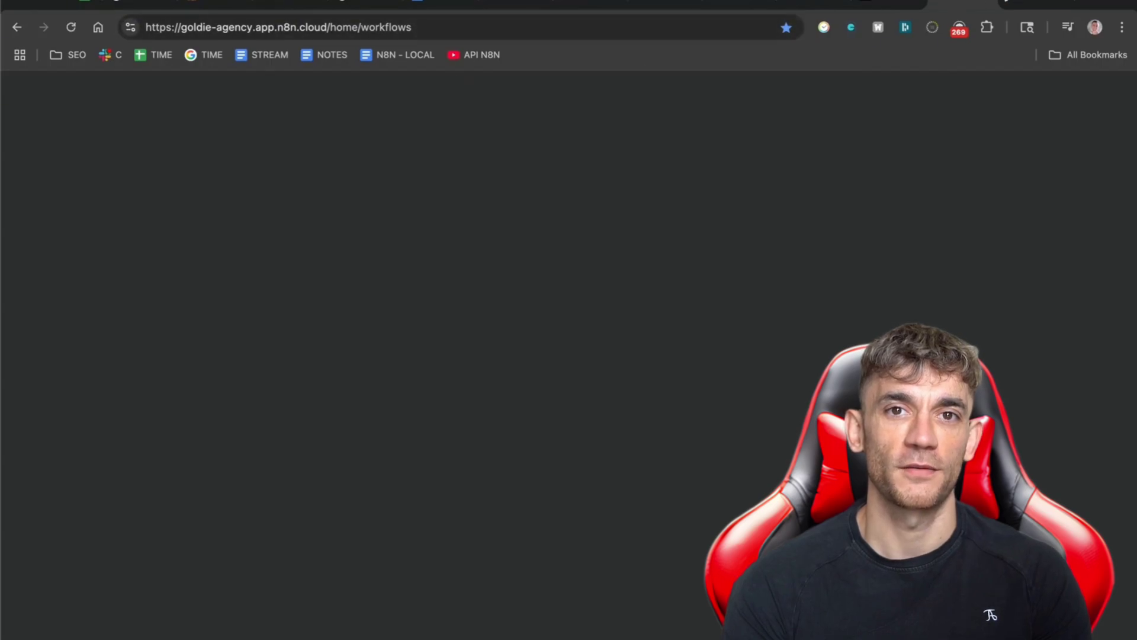
key(ctrl+Tab)
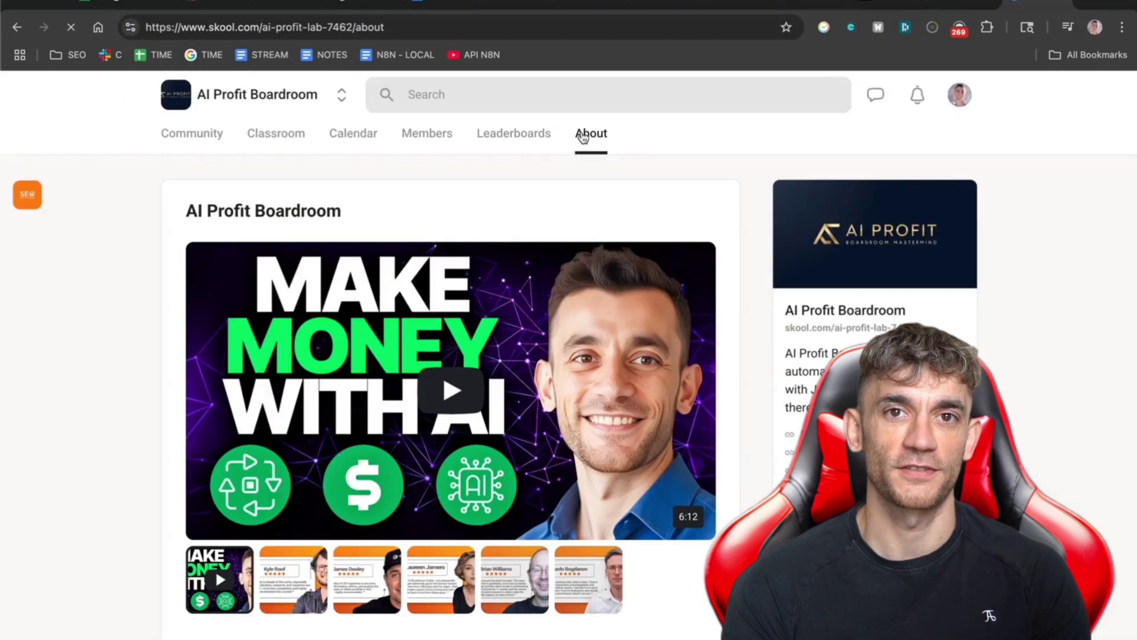
click(292, 143)
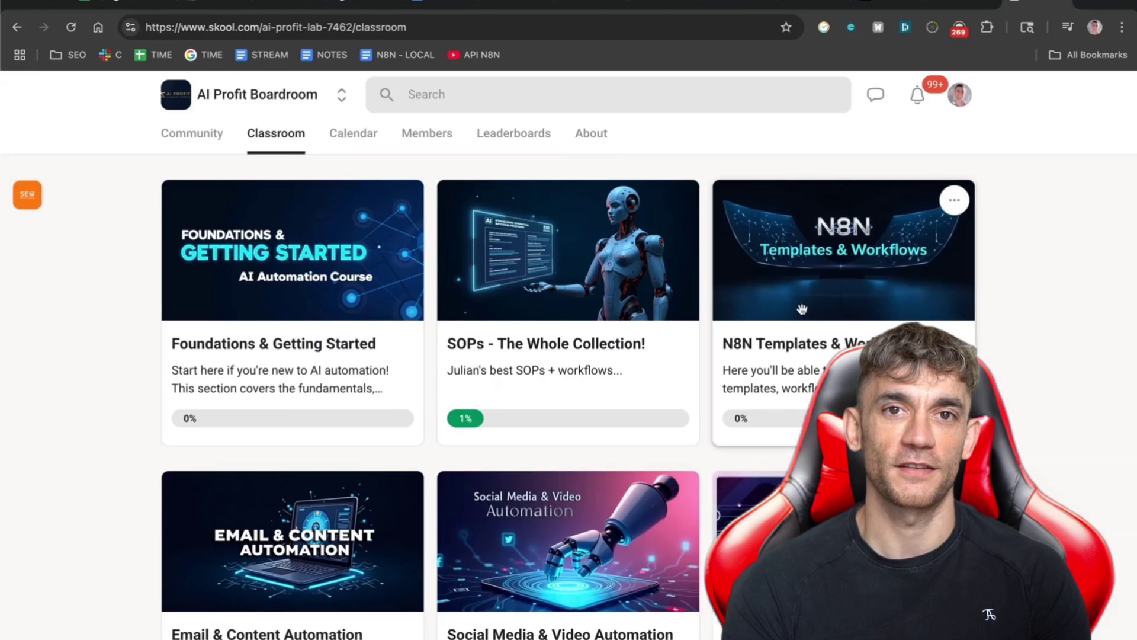
- Open the Google Veo 3 Video Workflow from the n8n workflow list and inspect its stages down to the URL to Sheets node
click(961, 3)
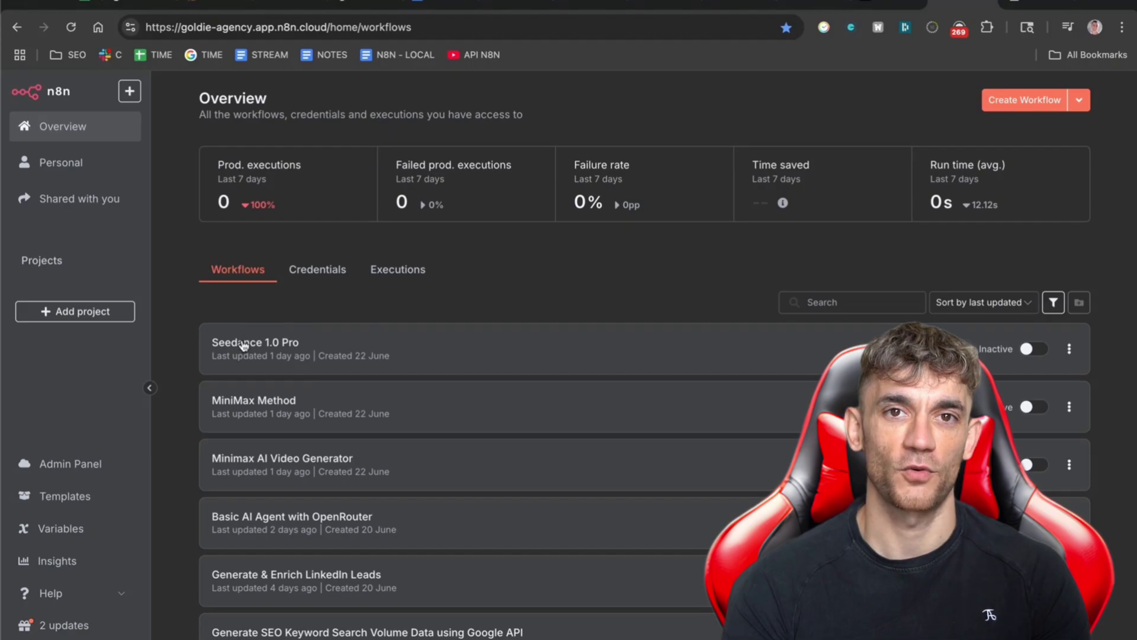
scroll(318, 402, down, 10)
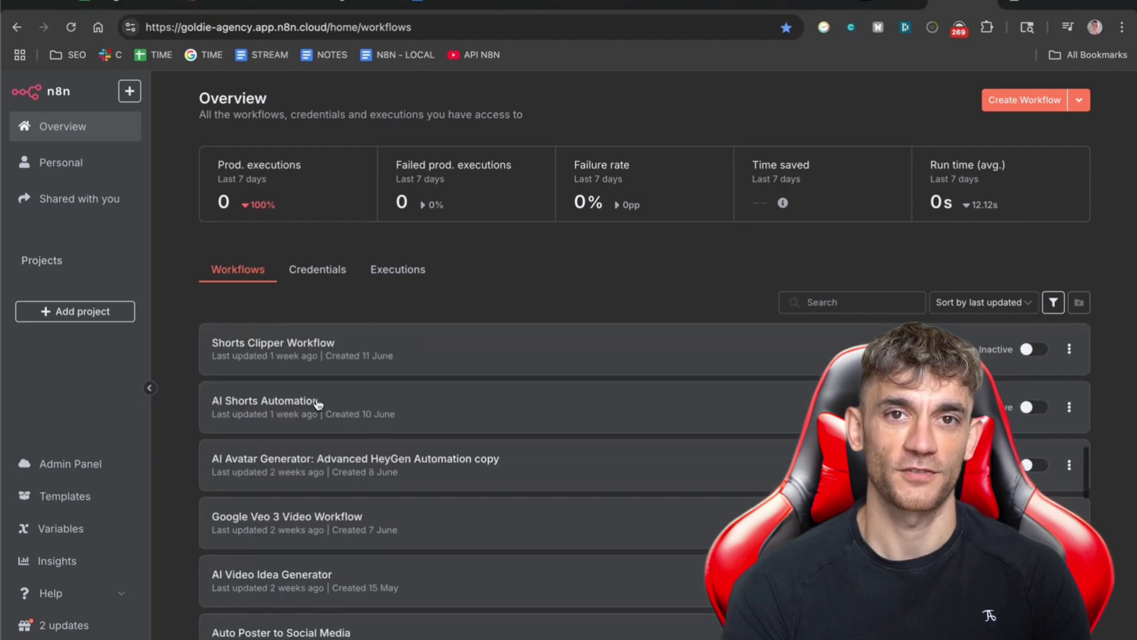
scroll(318, 403, up, 3)
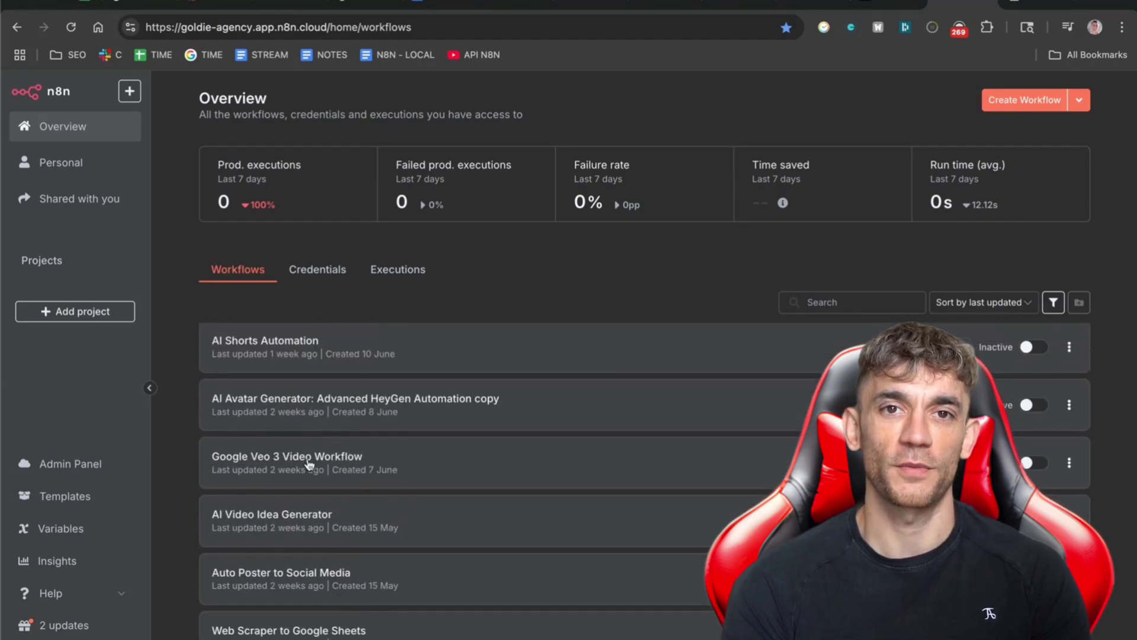
click(347, 461)
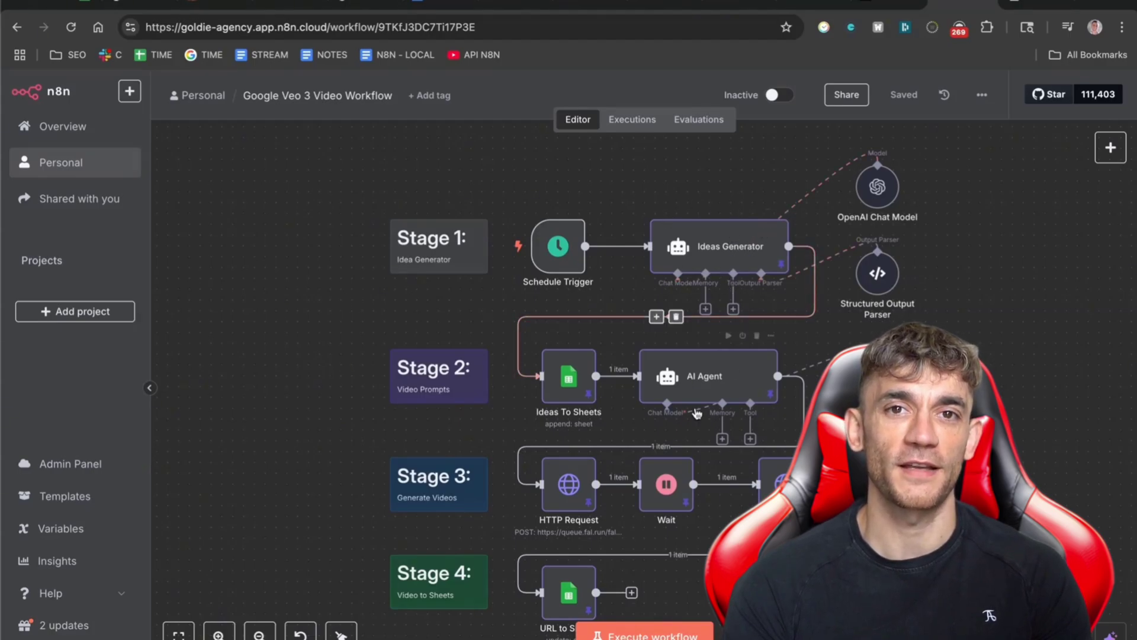
scroll(697, 413, down, 2)
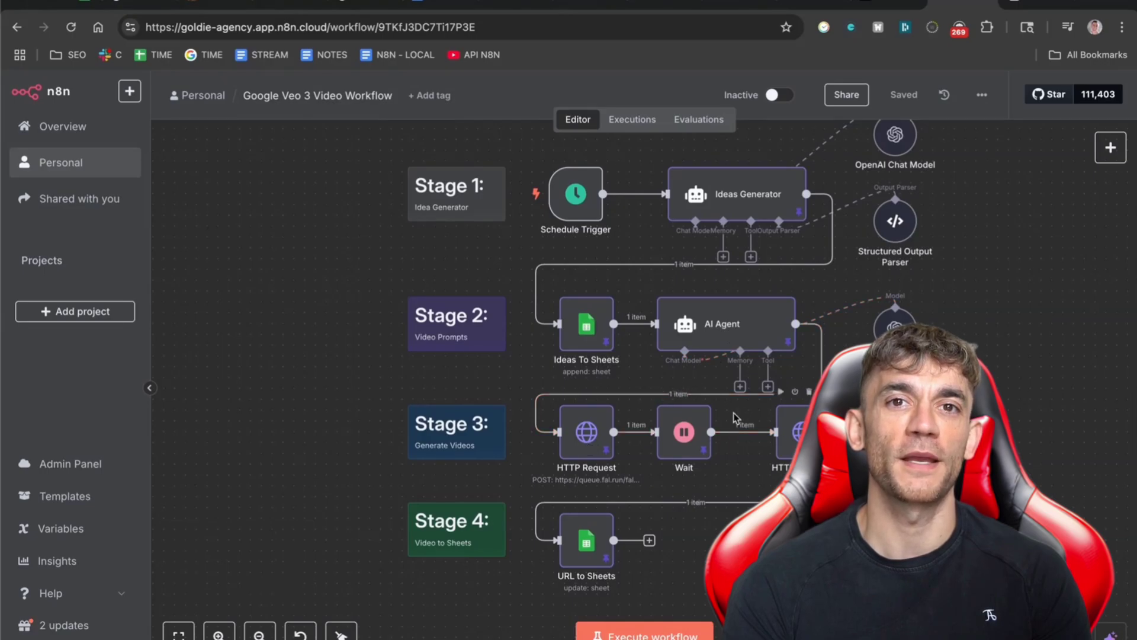
double_click(583, 543)
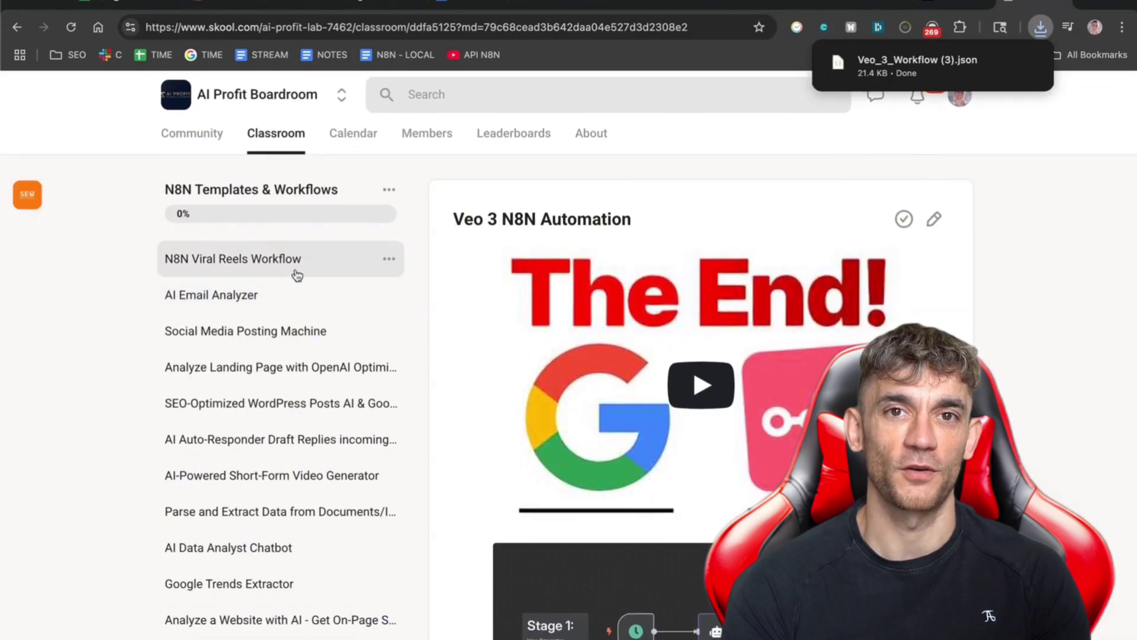
- Find "auto post" on the N8N Templates & Workflows course page and open the N8N Auto Posting lesson
key(ctrl+f)
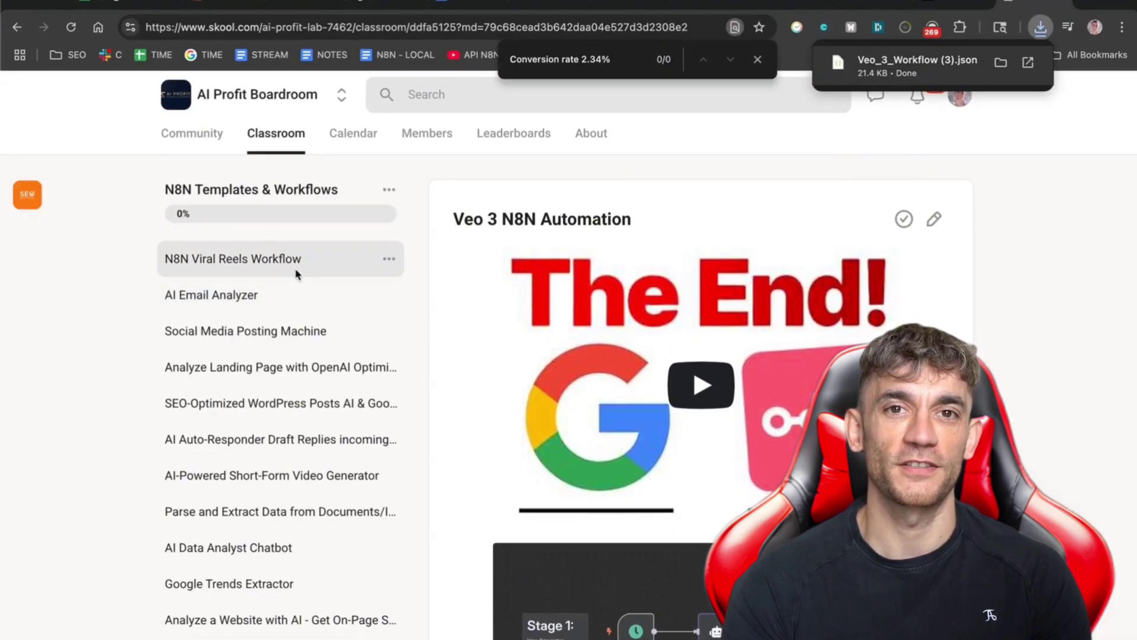
text(veo)
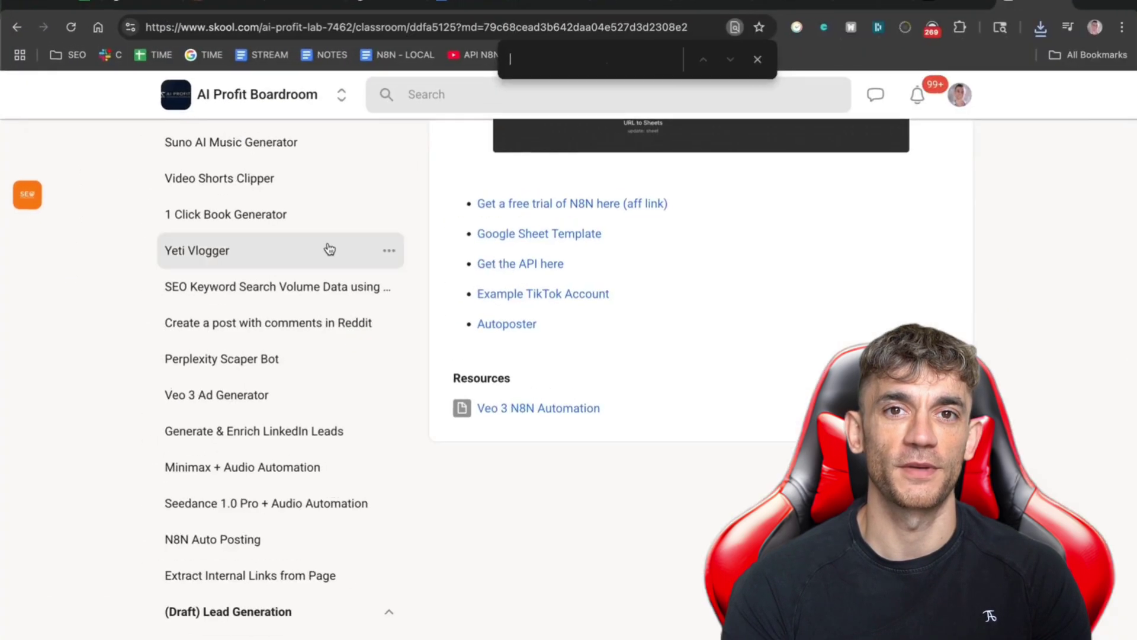
text(auto post)
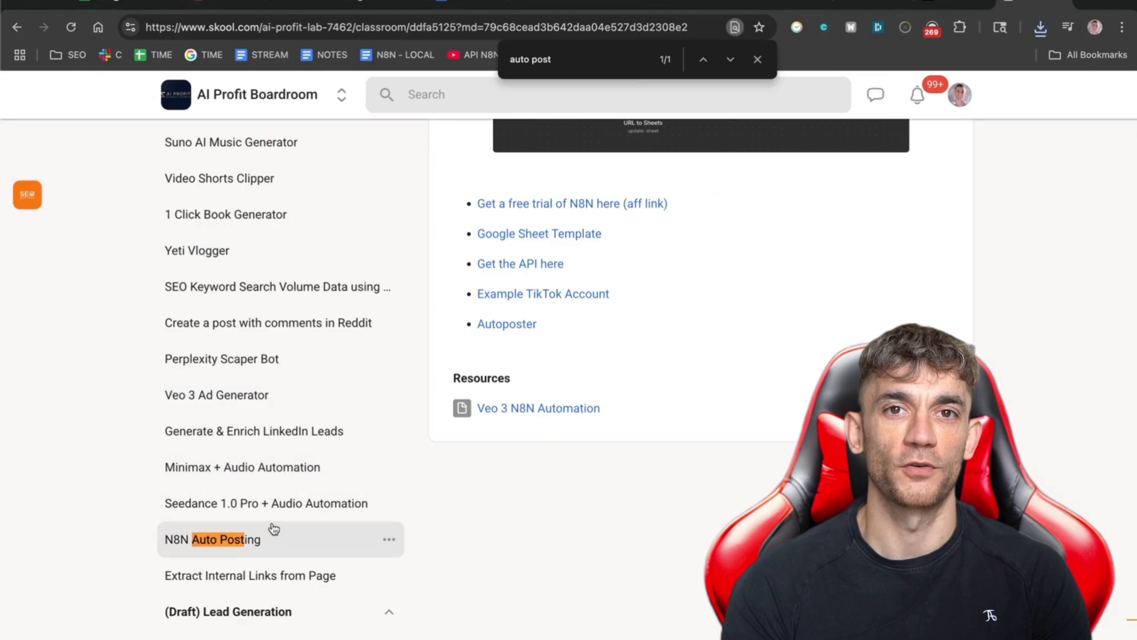
click(273, 534)
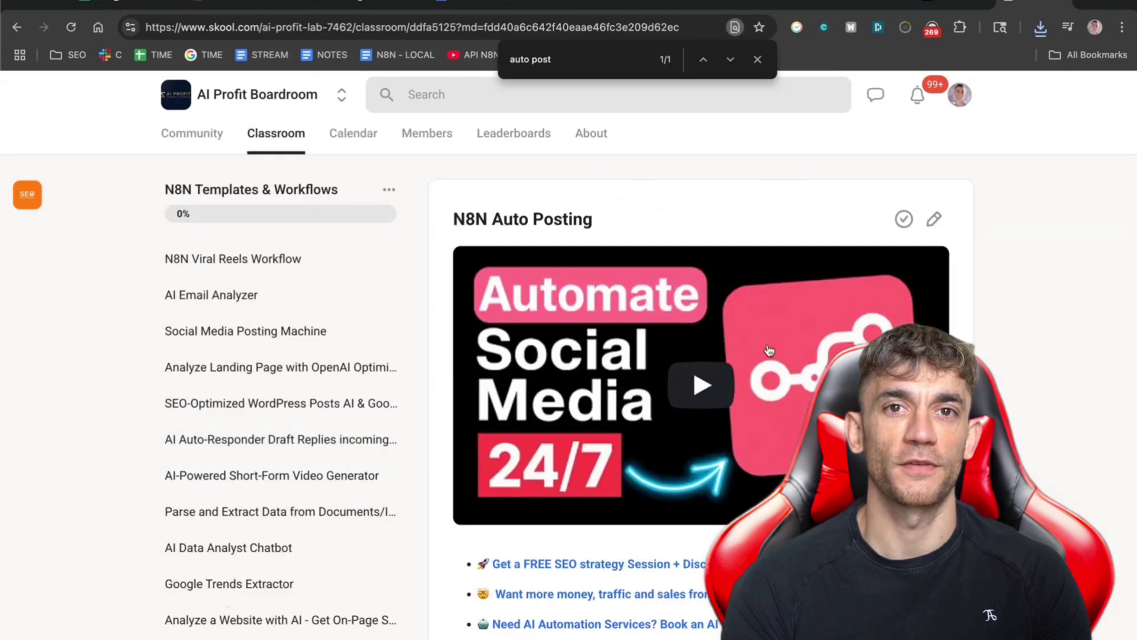
- Review the N8N Auto Posting lesson down to the Blotato Posts part, return to its resources, and close the page search
scroll(769, 350, down, 12)
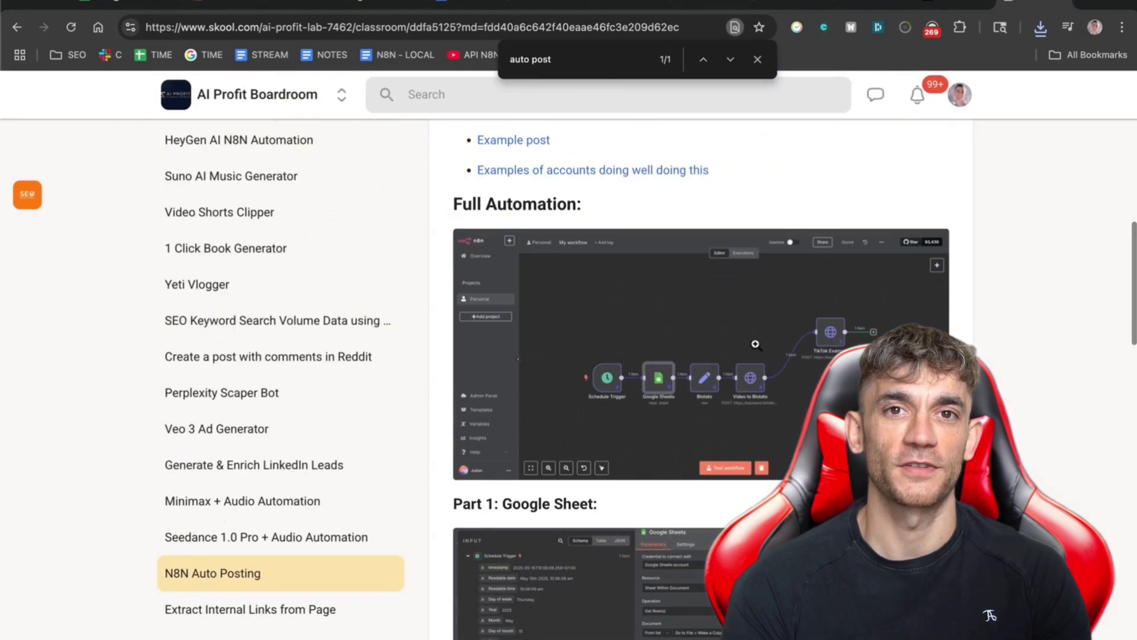
scroll(808, 355, down, 15)
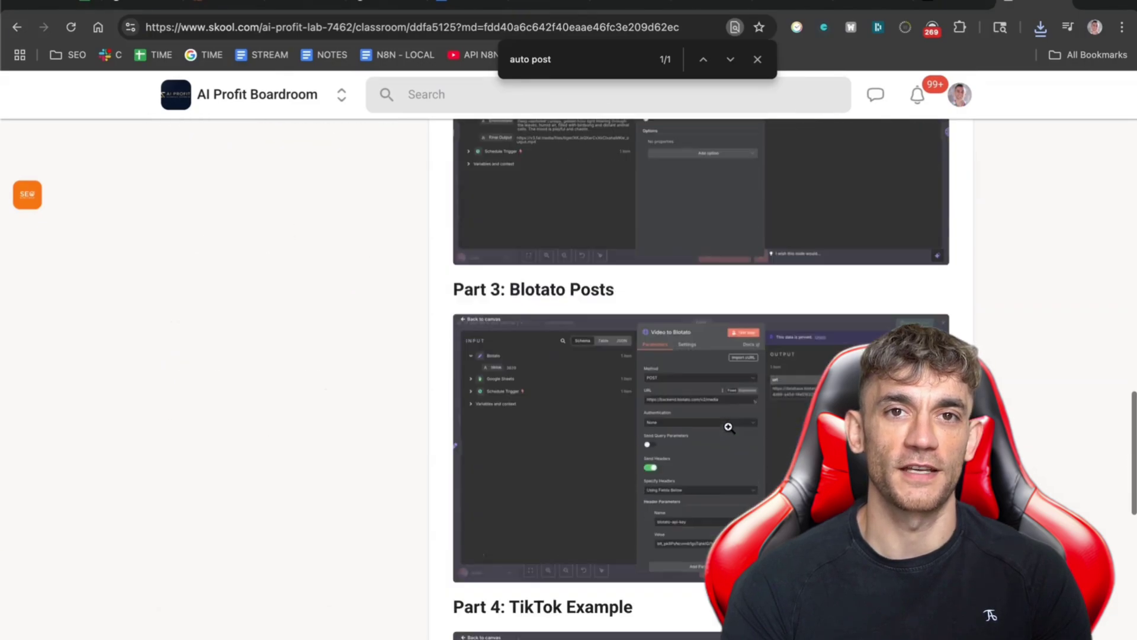
scroll(729, 428, up, 20)
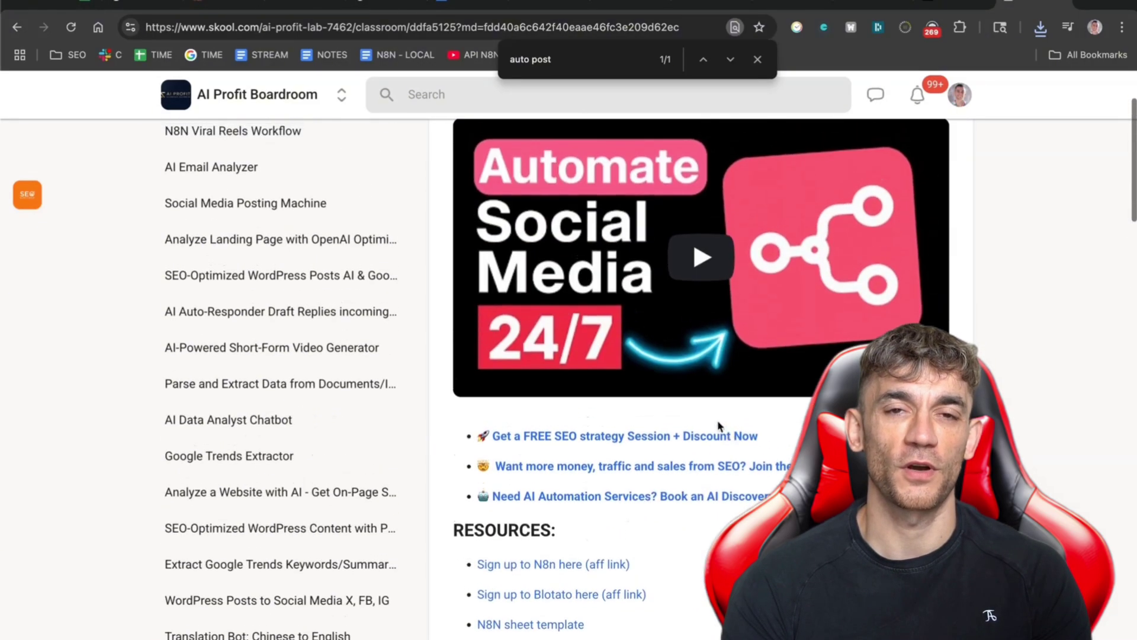
click(754, 59)
- Switch to the Gemini moon cake chat, check the ASMR prompts in ChatGPT, and return to Gemini's video prompt
click(873, 5)
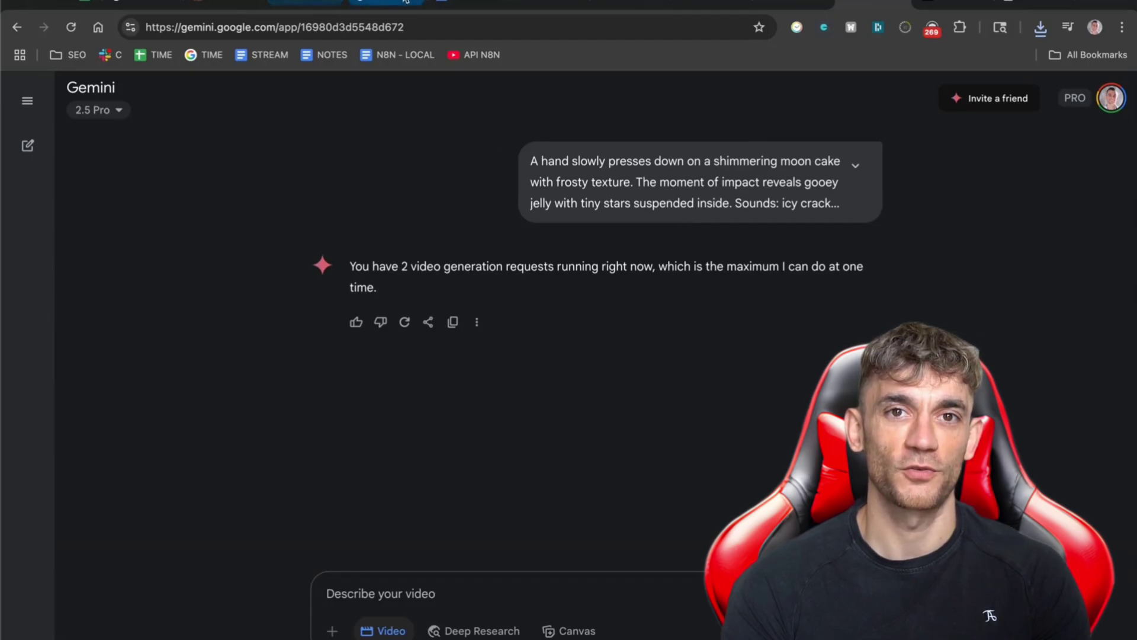
click(462, 5)
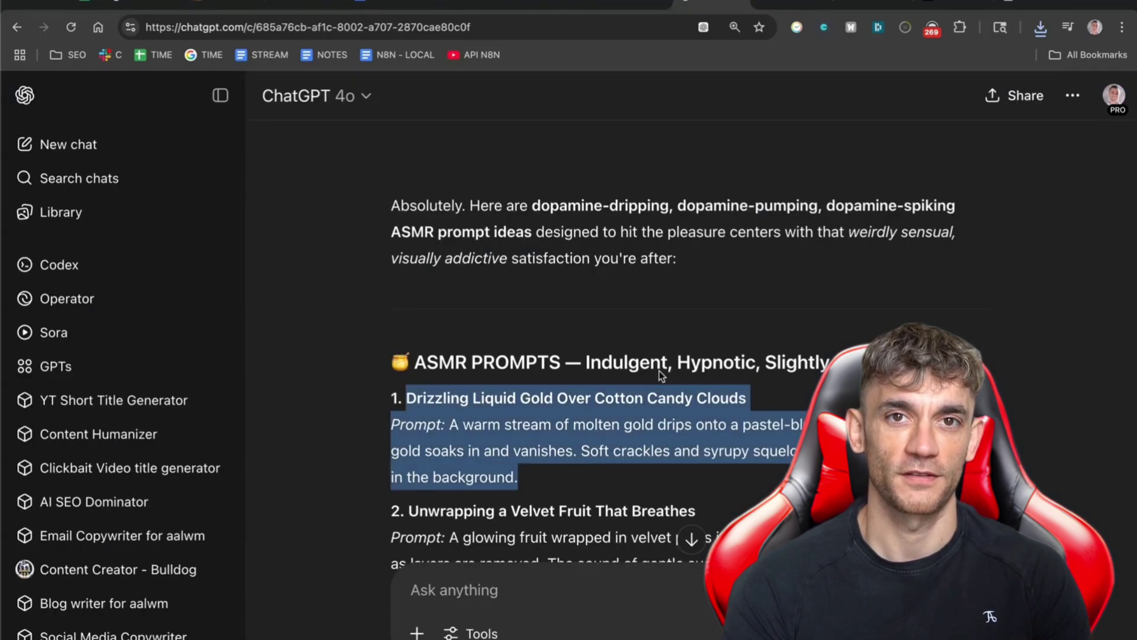
scroll(575, 459, down, 1)
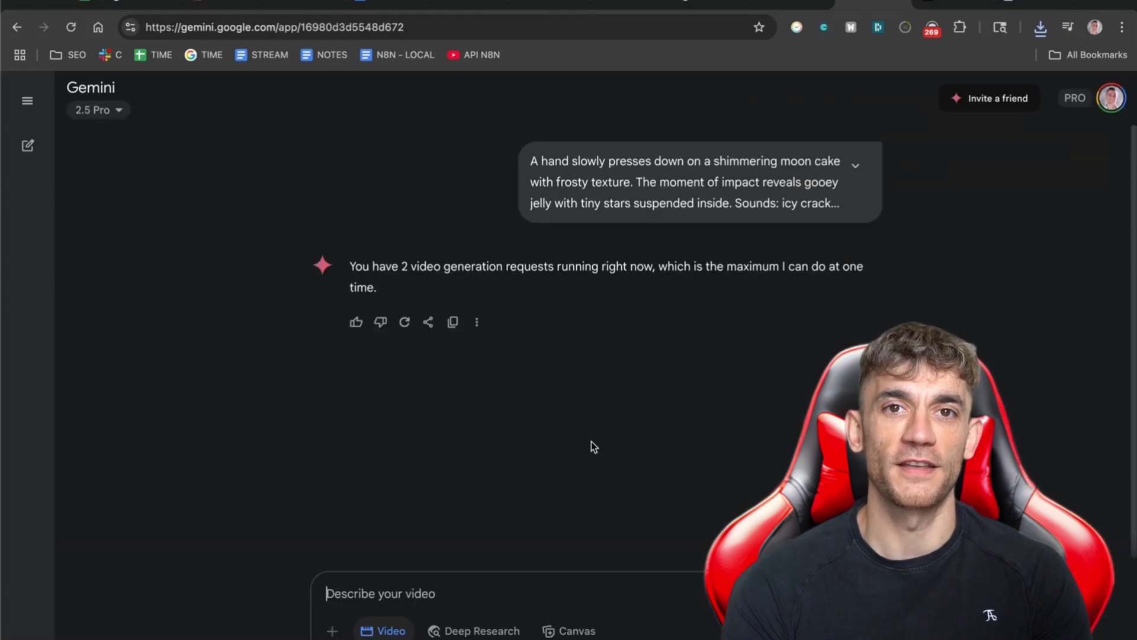
key(ctrl+v)
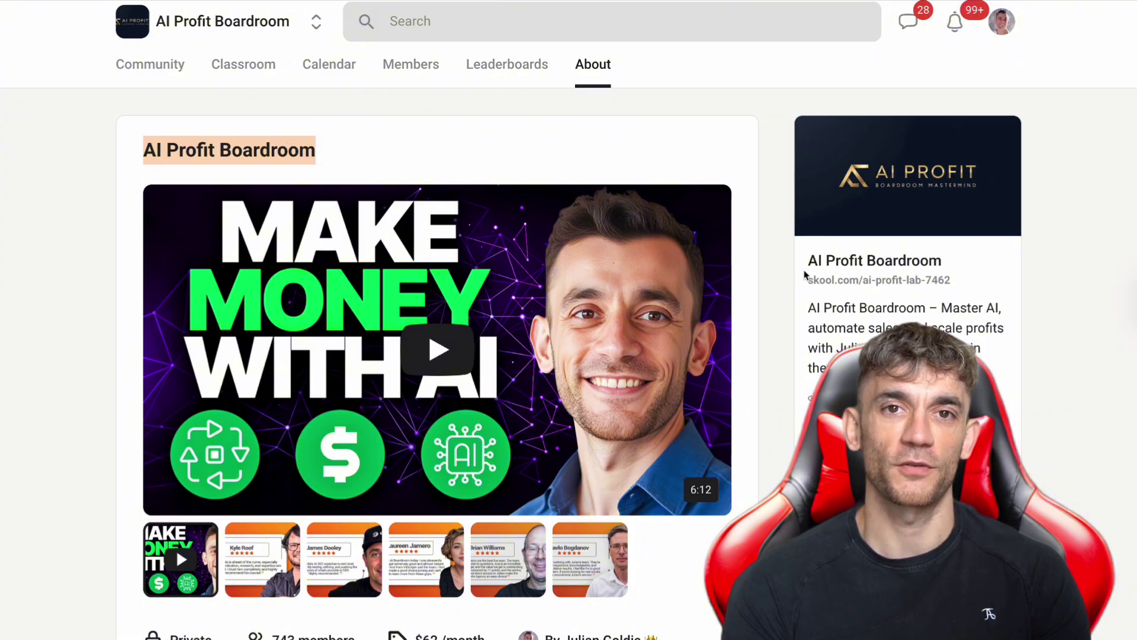
- Highlight the AI Profit Boardroom link on its About page, then open the Classroom and browse its courses
drag(800, 283, 903, 283)
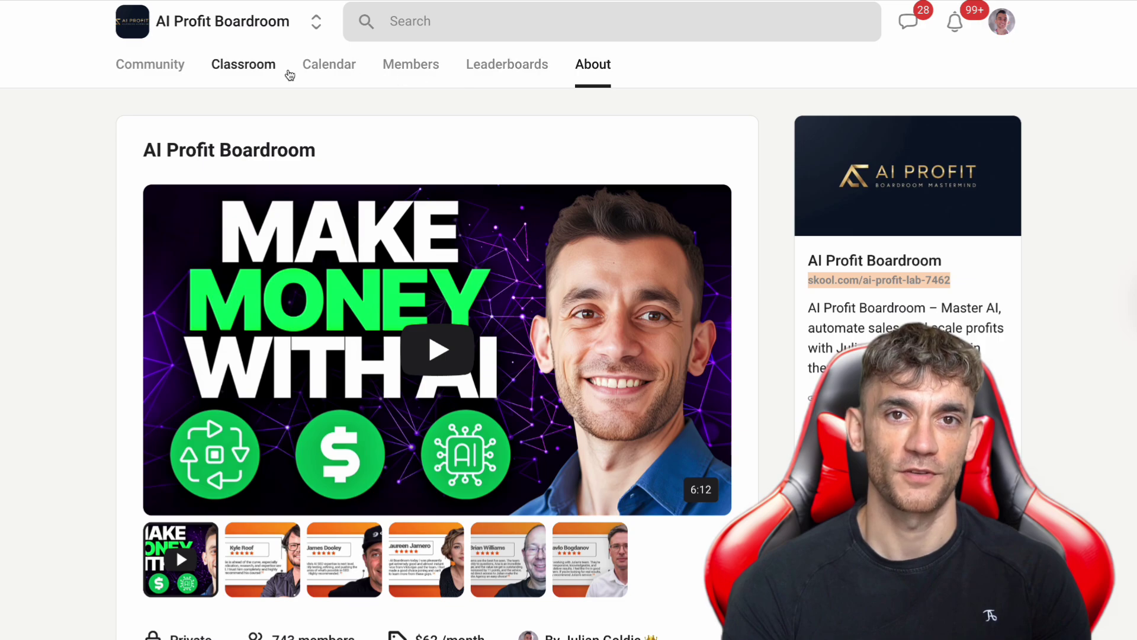
click(243, 75)
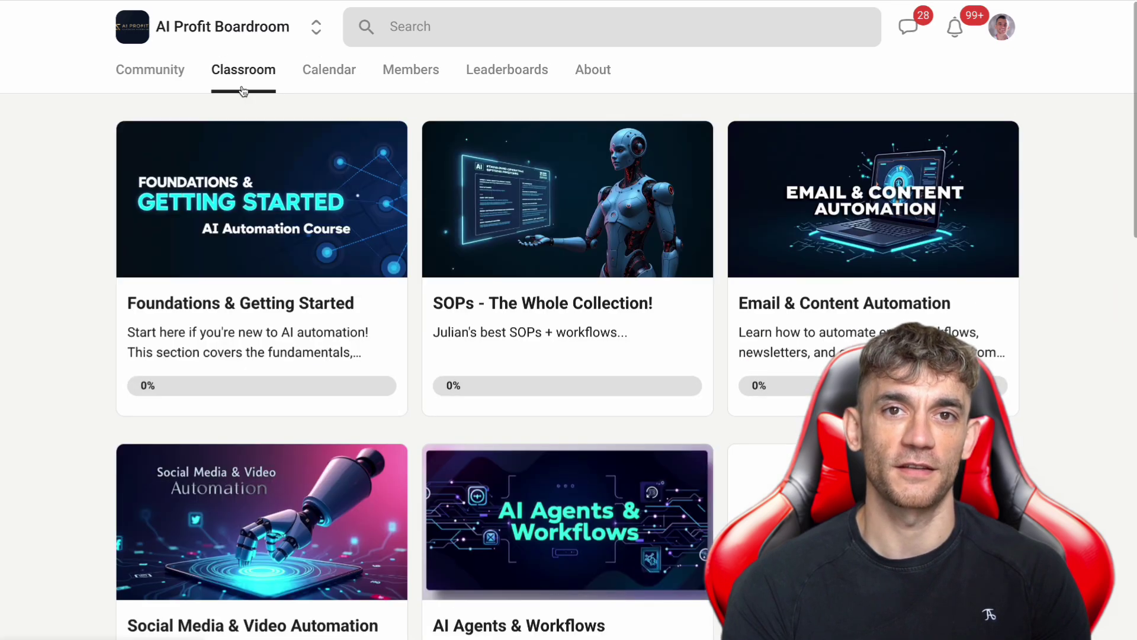
scroll(715, 215, down, 6)
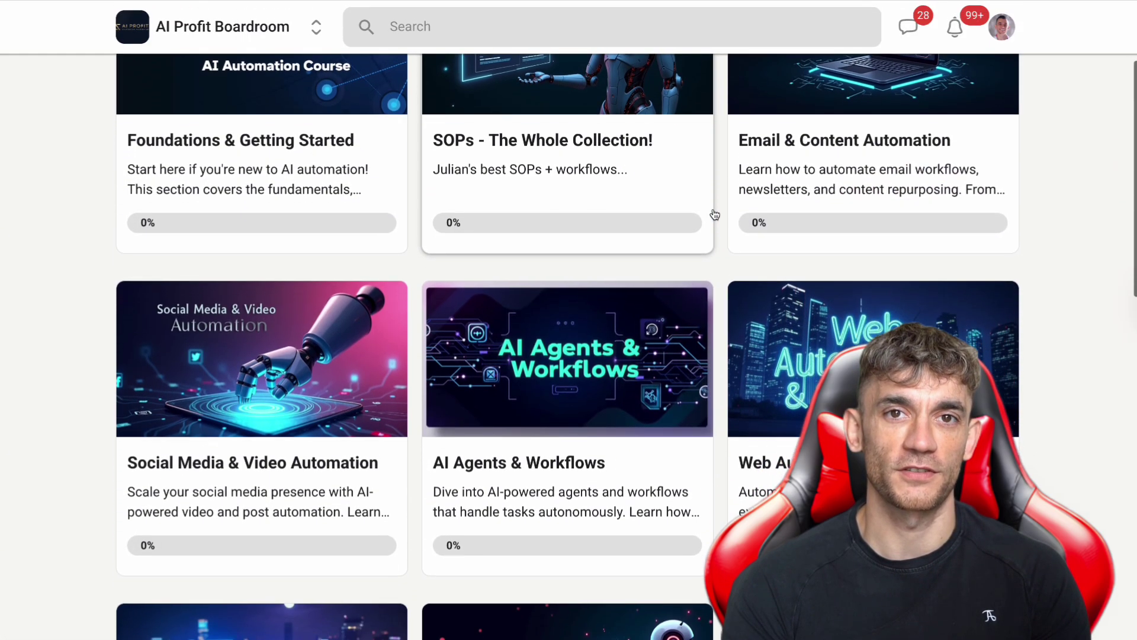
scroll(715, 214, down, 3)
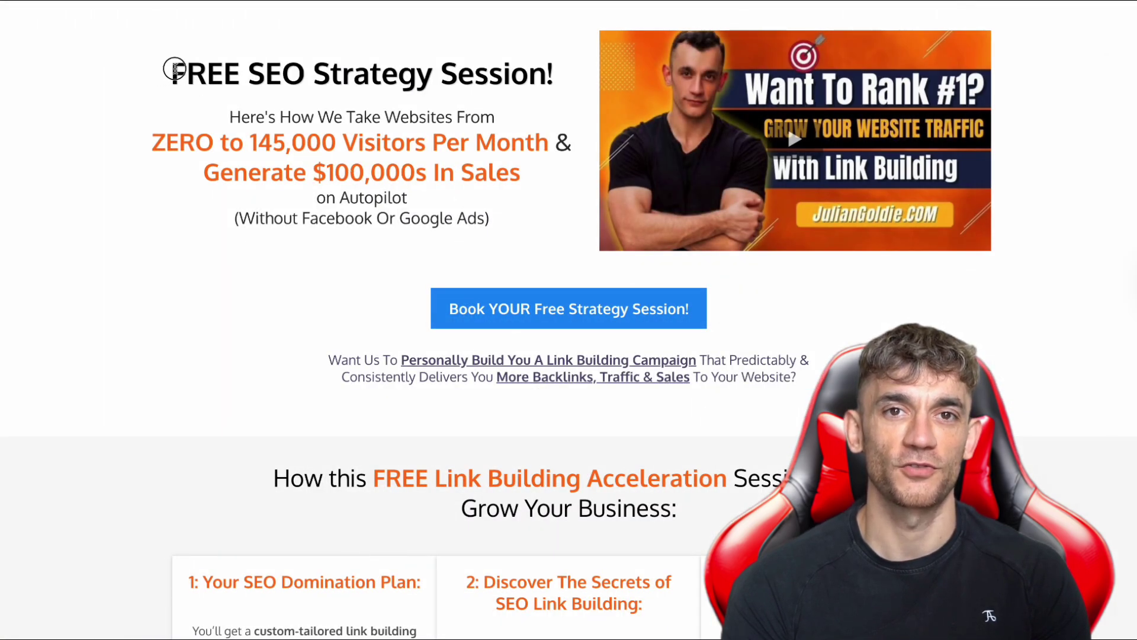
- Highlight the FREE SEO Strategy Session heading and the visitor and sales claims beneath it on the landing page
drag(168, 69, 563, 68)
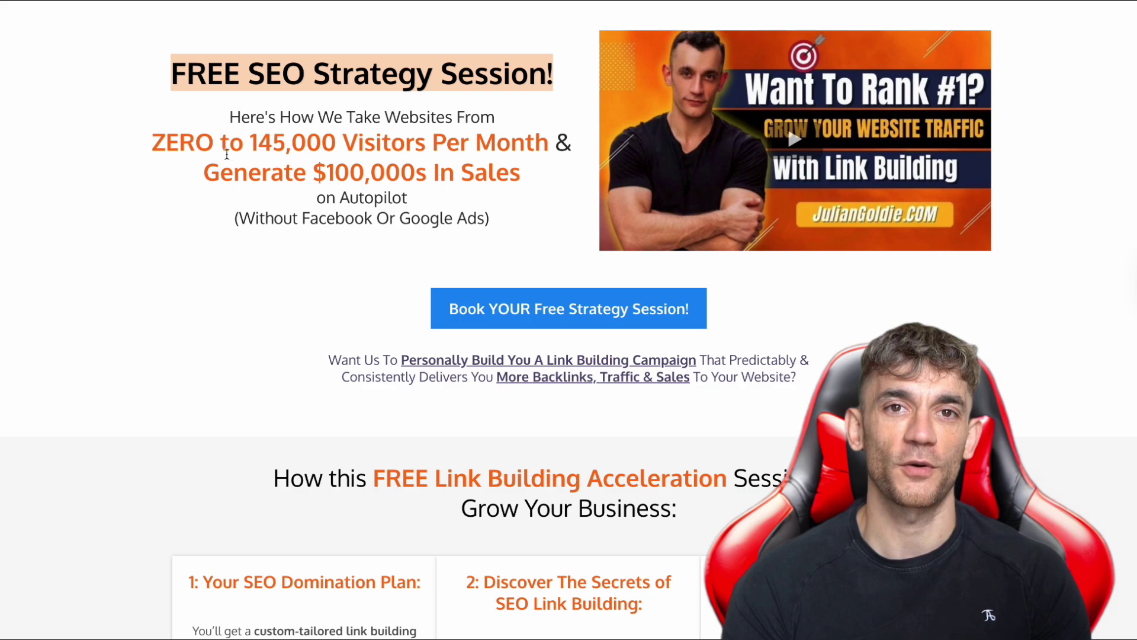
drag(142, 144, 545, 148)
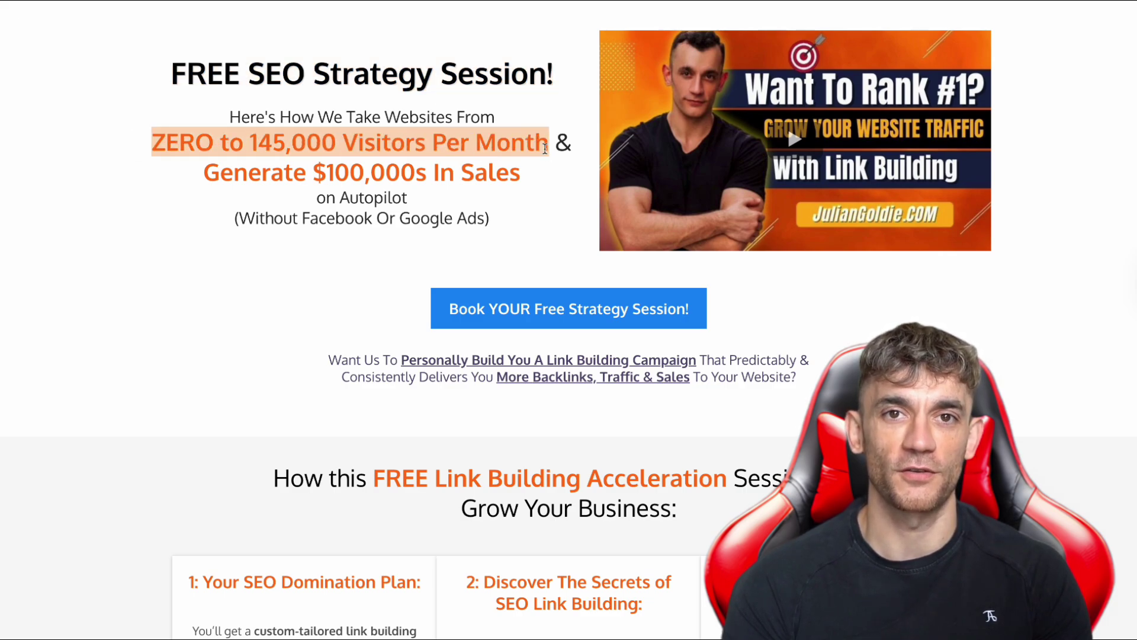
drag(202, 175, 526, 185)
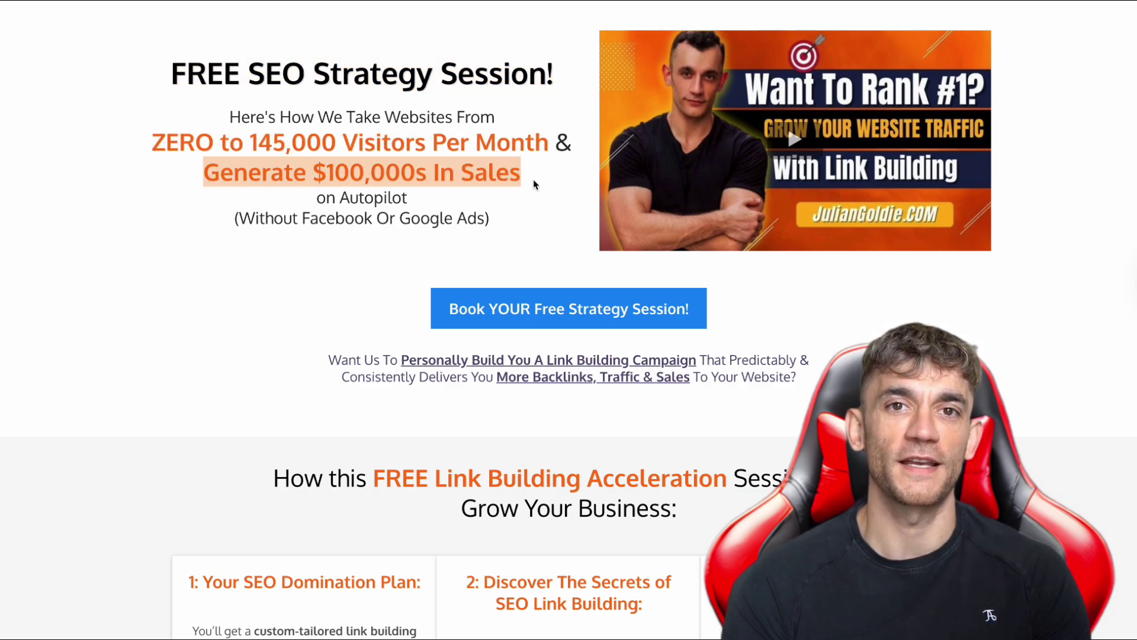
click(436, 223)
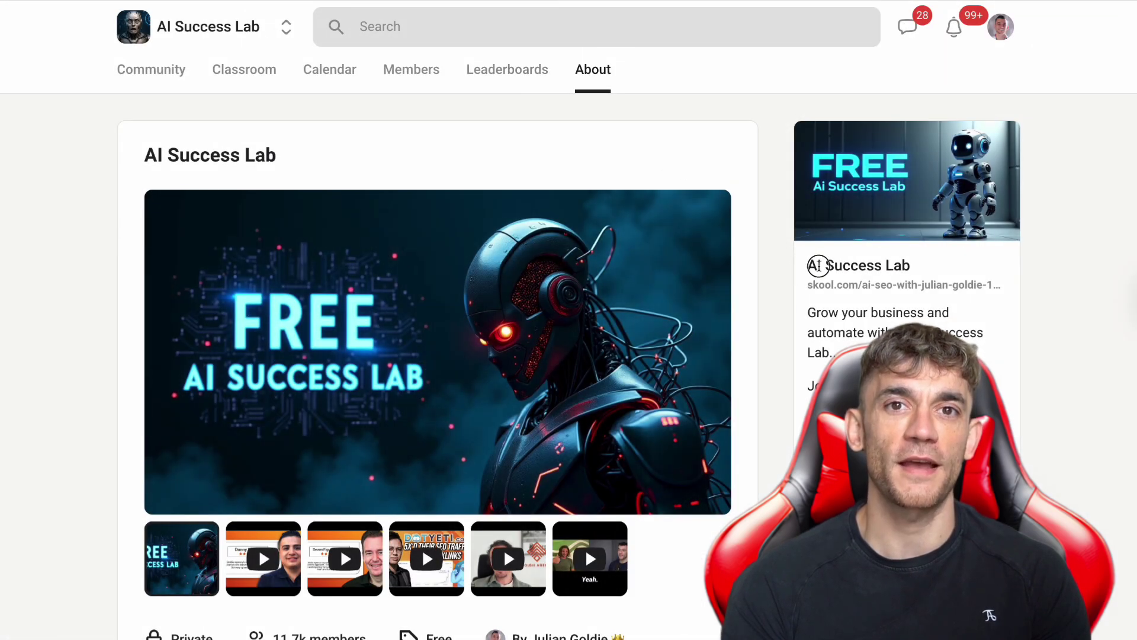
- Highlight the AI Success Lab name, community link and main heading on the community's About page
drag(810, 264, 911, 266)
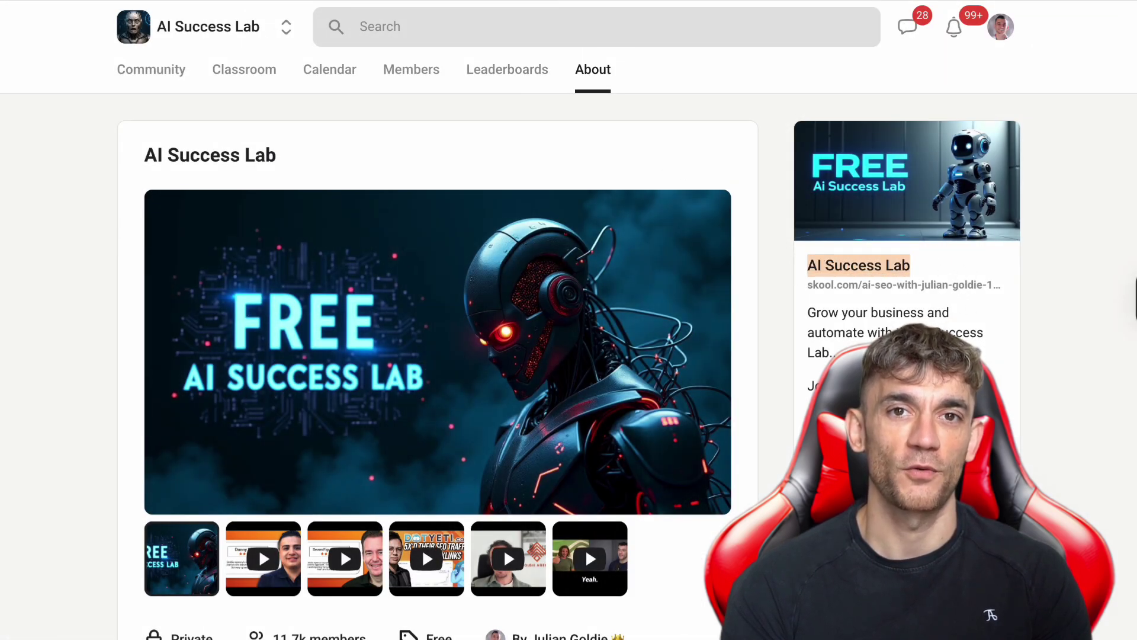
drag(806, 285, 1008, 283)
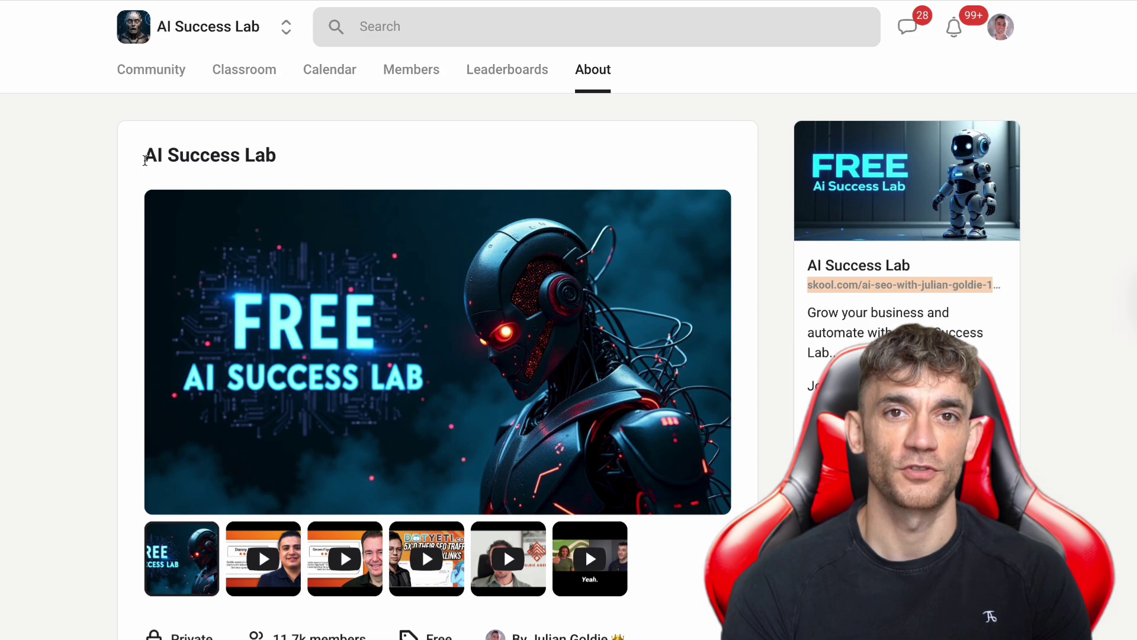
drag(145, 160, 317, 158)
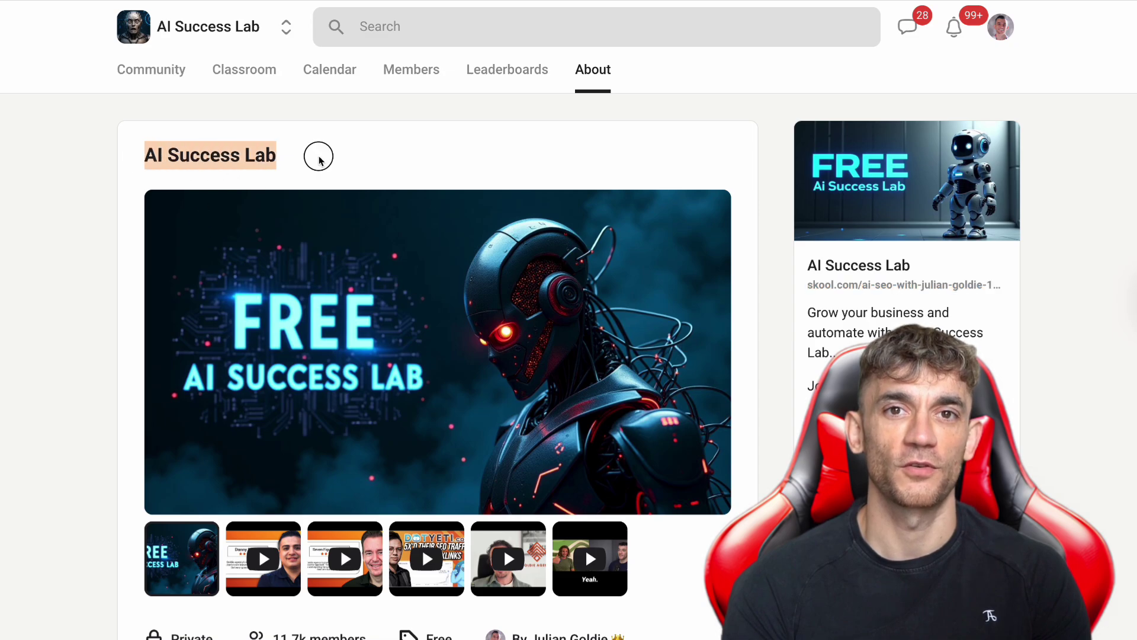
- Open the AI Updates + Coding course from the AI Success Lab Classroom, then go to the community's About page
click(259, 72)
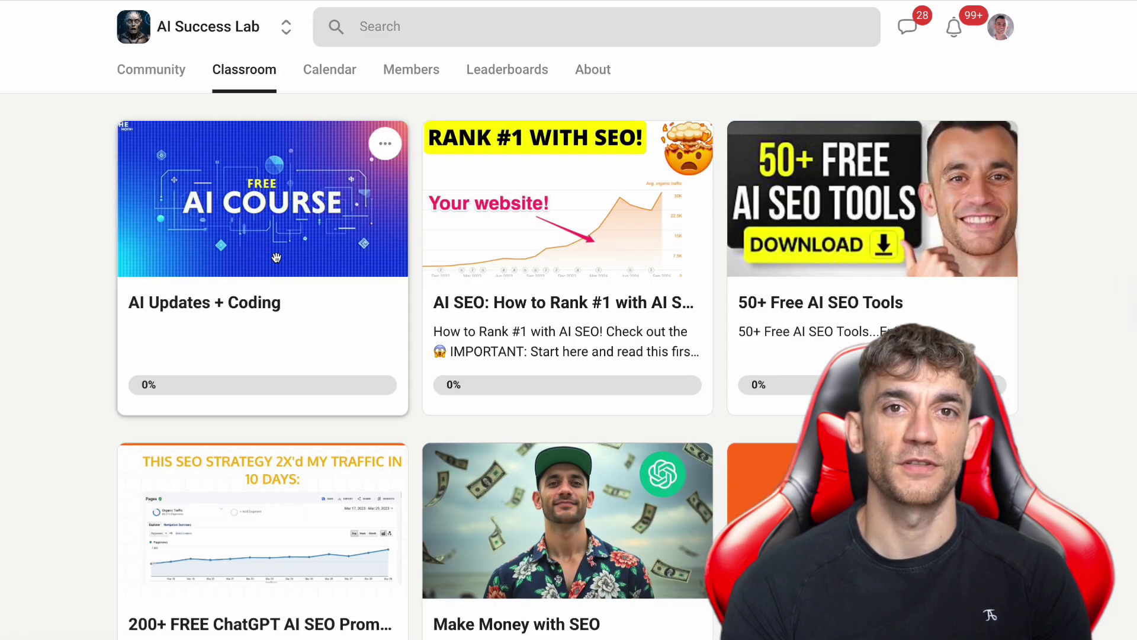
click(938, 294)
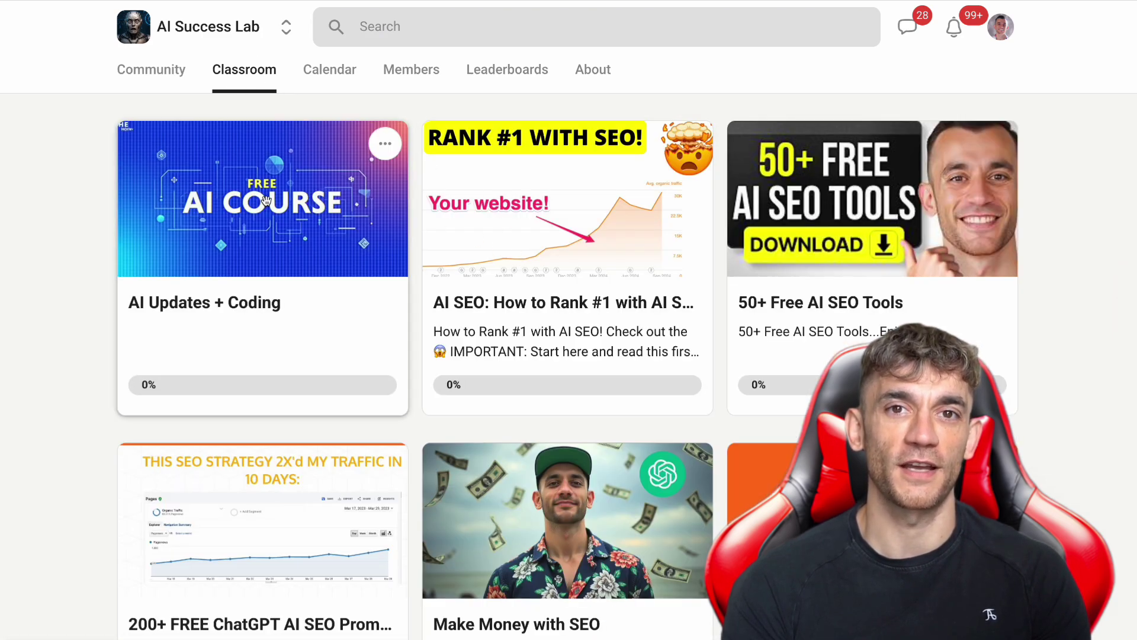
click(267, 200)
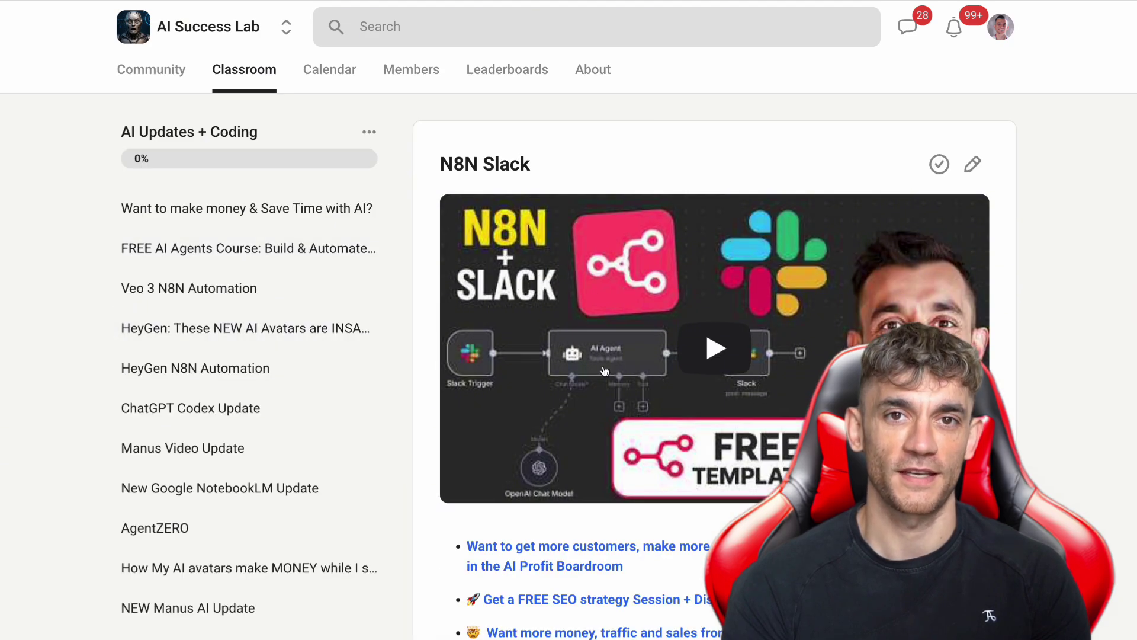
click(585, 69)
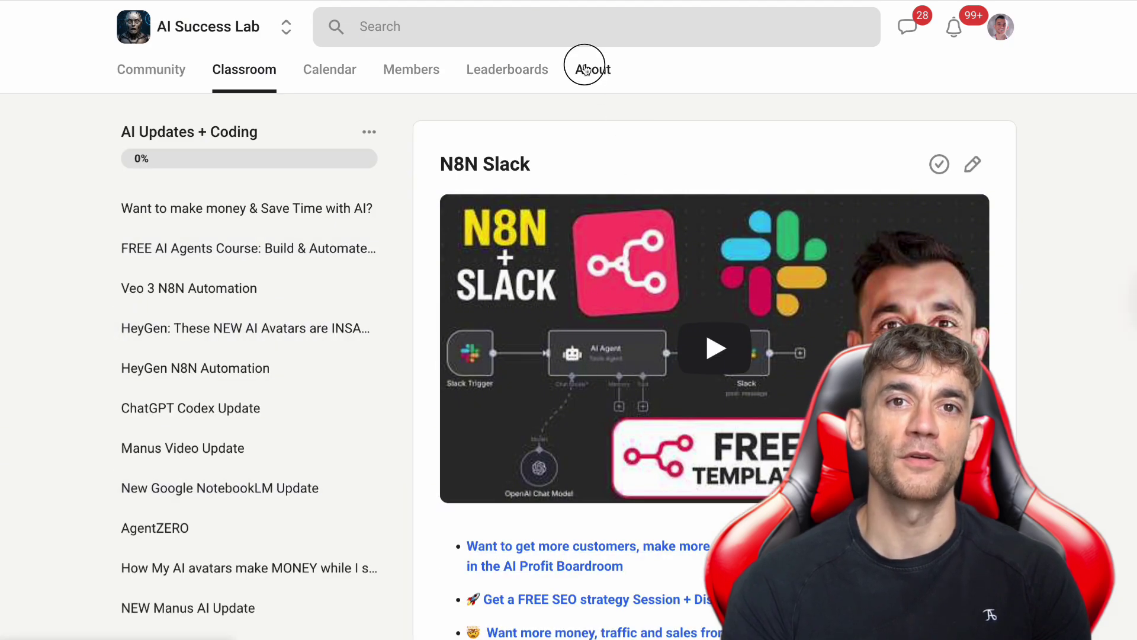